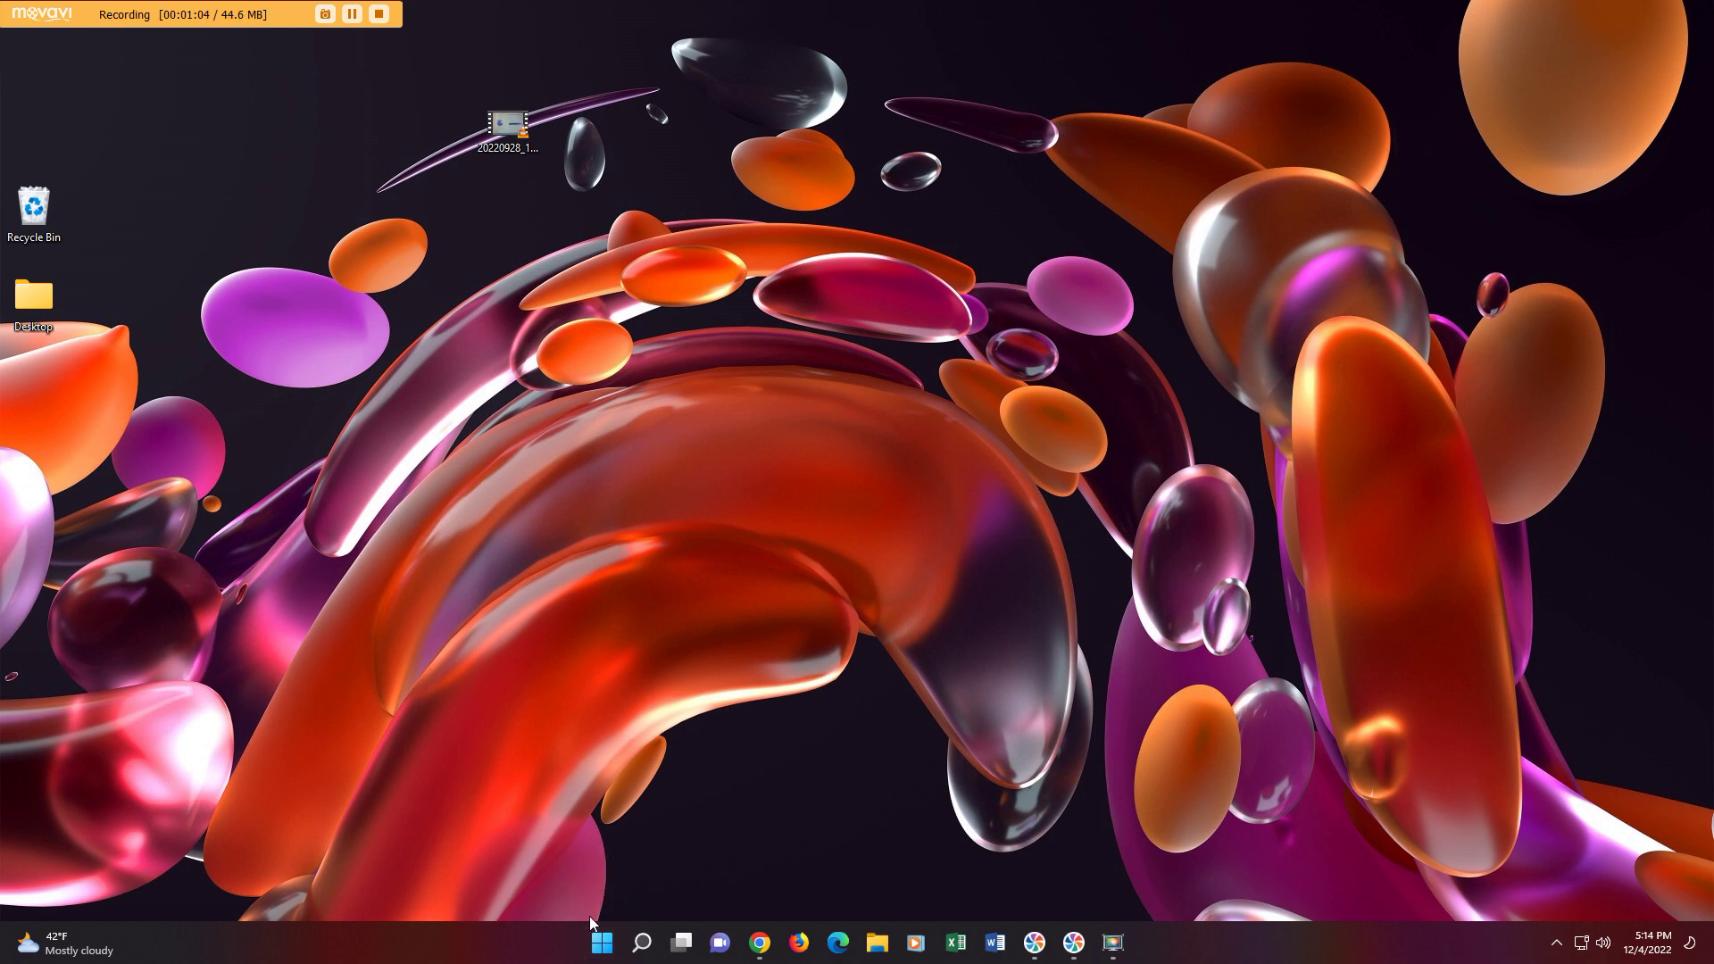
Browse the Start menu's complete list of installed apps down to the entries under Q, and close it.
{"action": "left_click", "coordinate": [603, 943]}
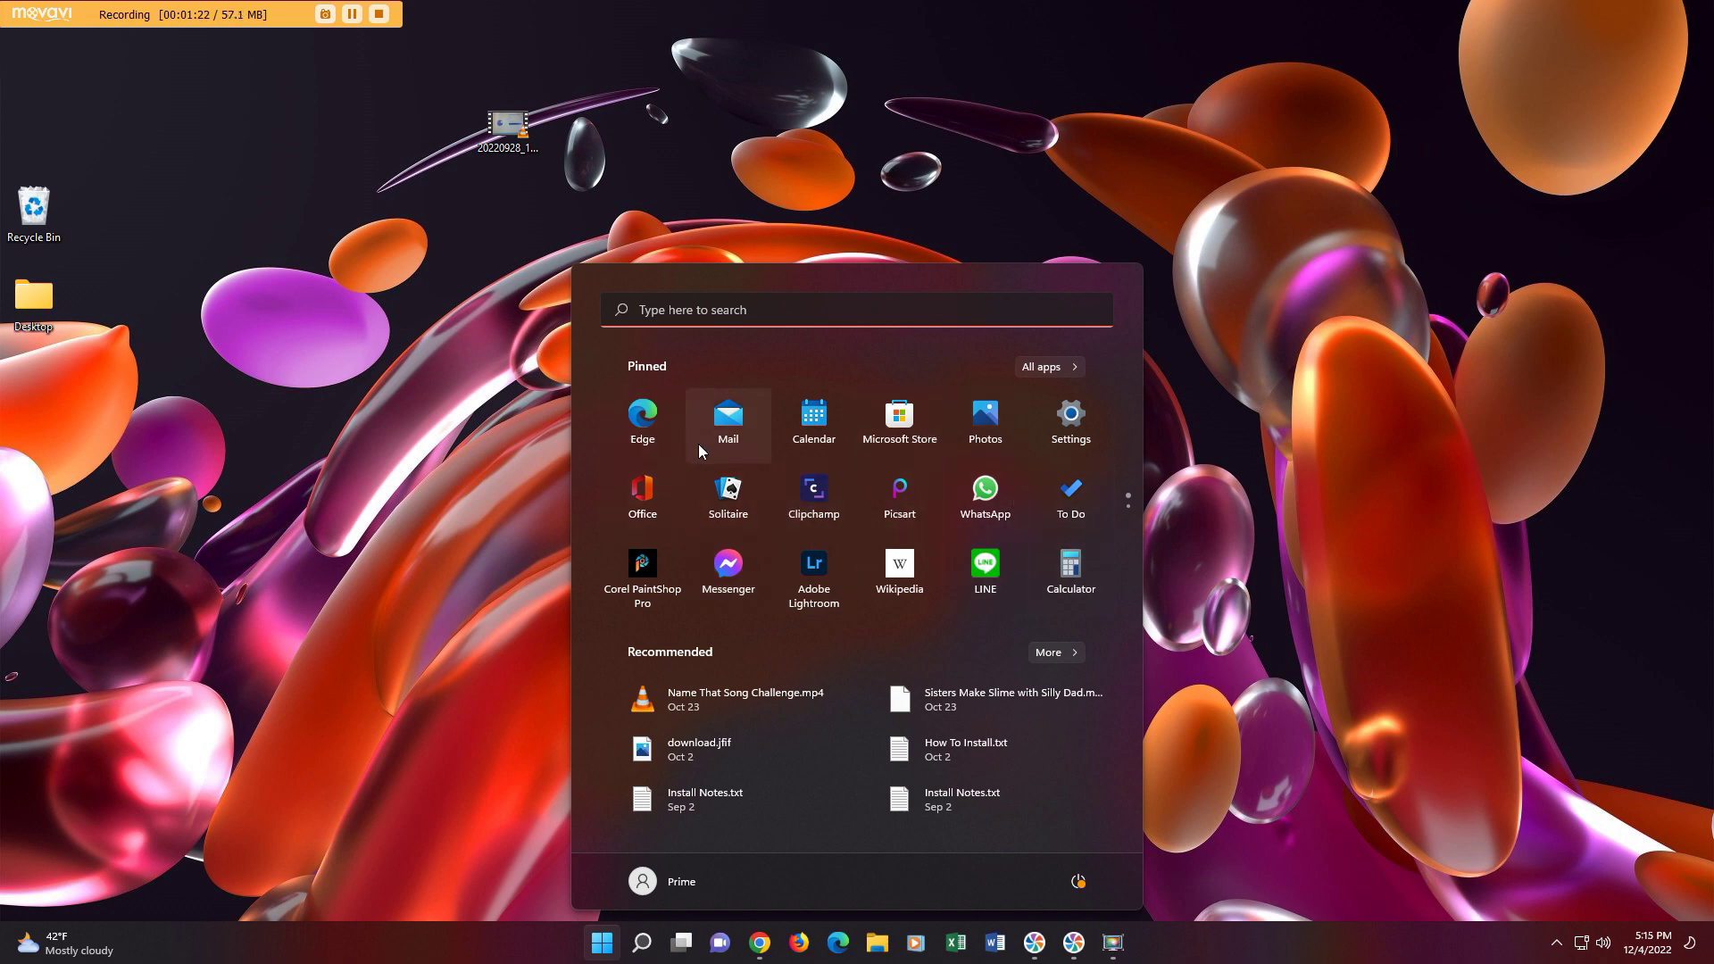
{"action": "left_click", "coordinate": [1042, 373]}
{"action": "scroll", "coordinate": [714, 530], "scroll_direction": "down", "scroll_amount": 1}
{"action": "scroll", "coordinate": [715, 531], "scroll_direction": "down", "scroll_amount": 10}
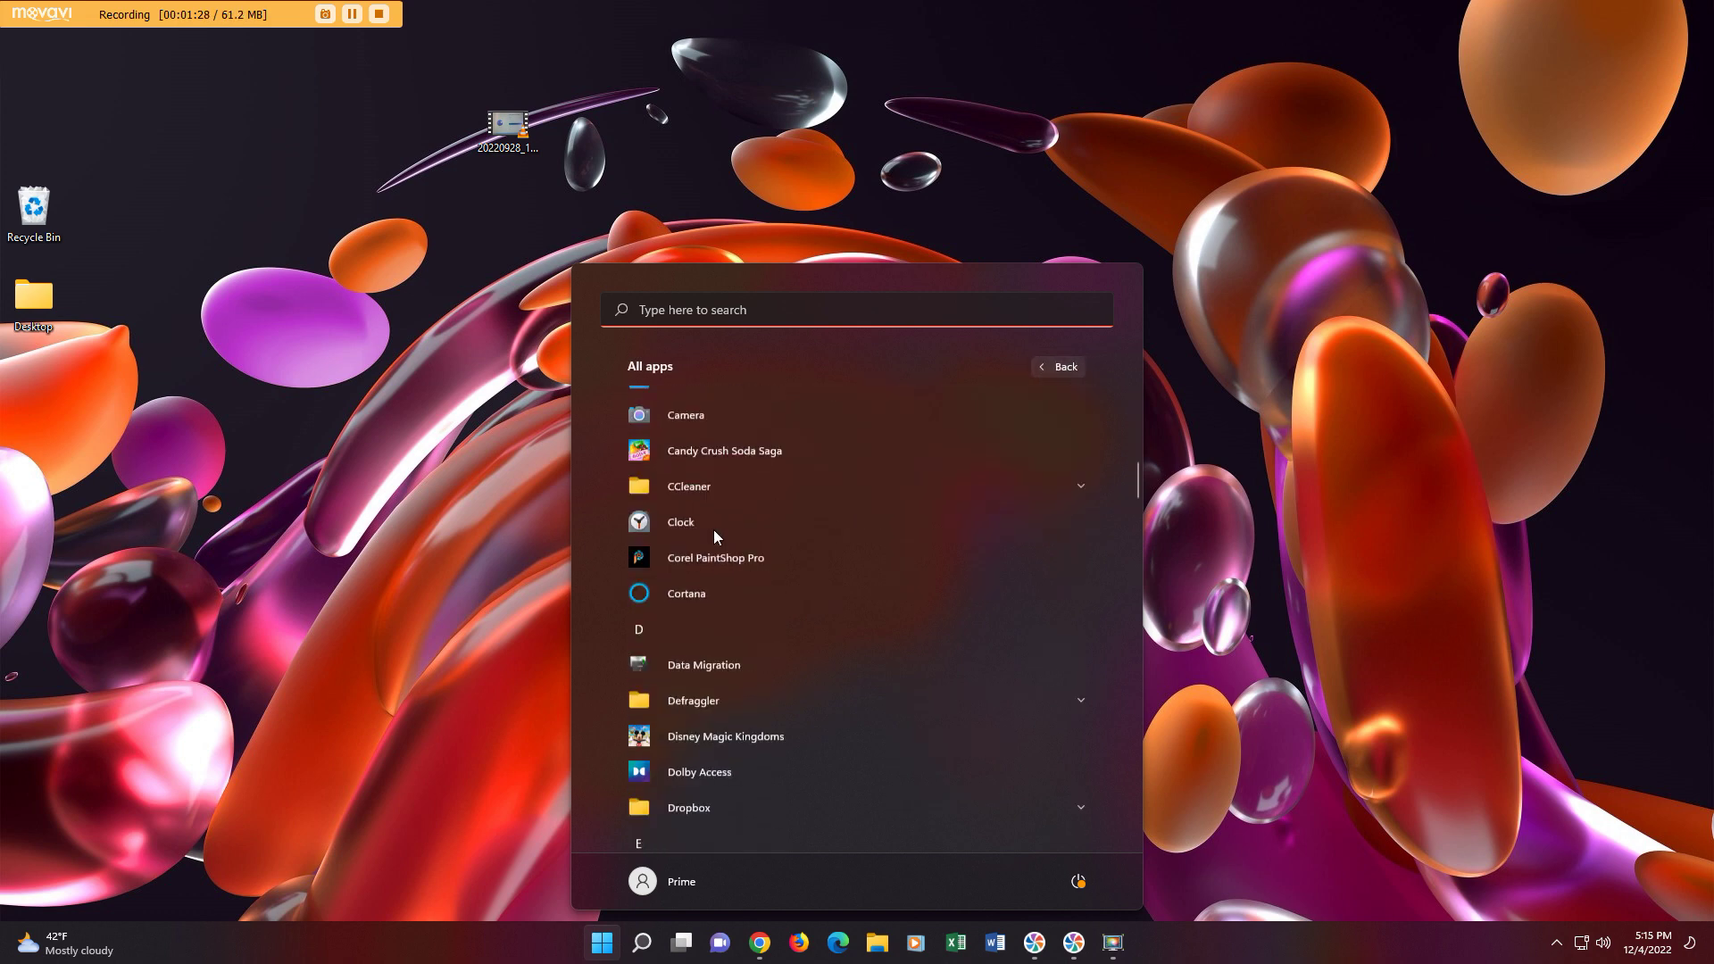
{"action": "scroll", "coordinate": [714, 531], "scroll_direction": "down", "scroll_amount": 10}
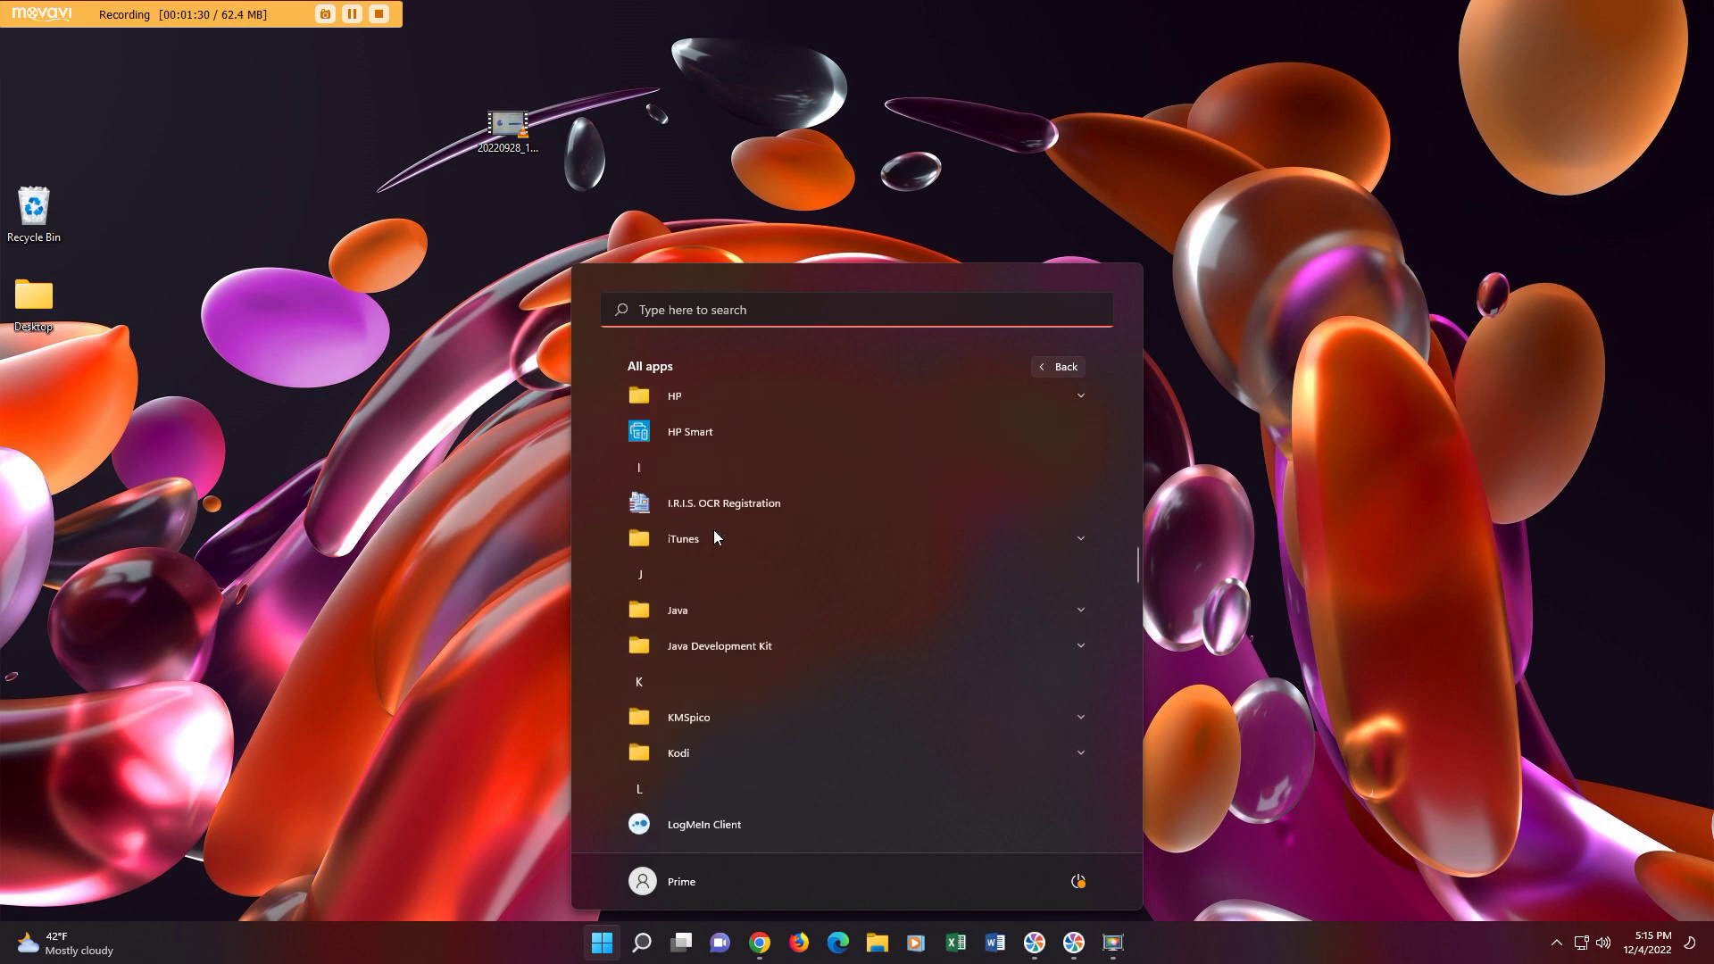
{"action": "scroll", "coordinate": [714, 535], "scroll_direction": "down", "scroll_amount": 10}
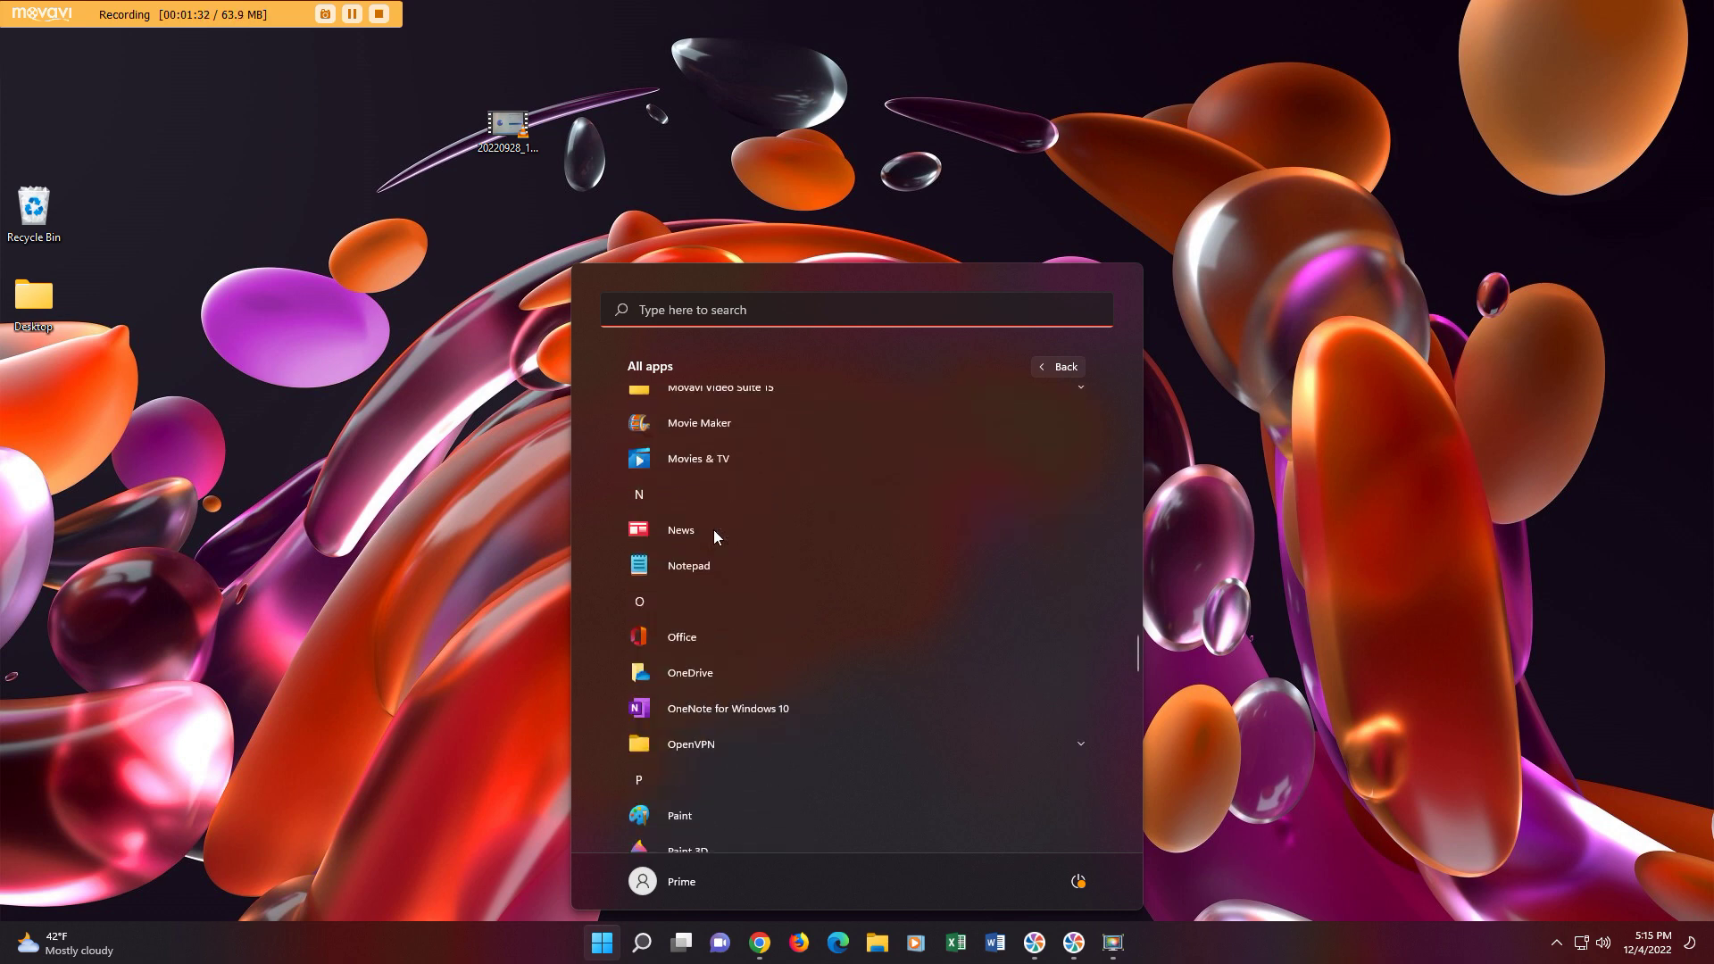
{"action": "scroll", "coordinate": [714, 533], "scroll_direction": "down", "scroll_amount": 4}
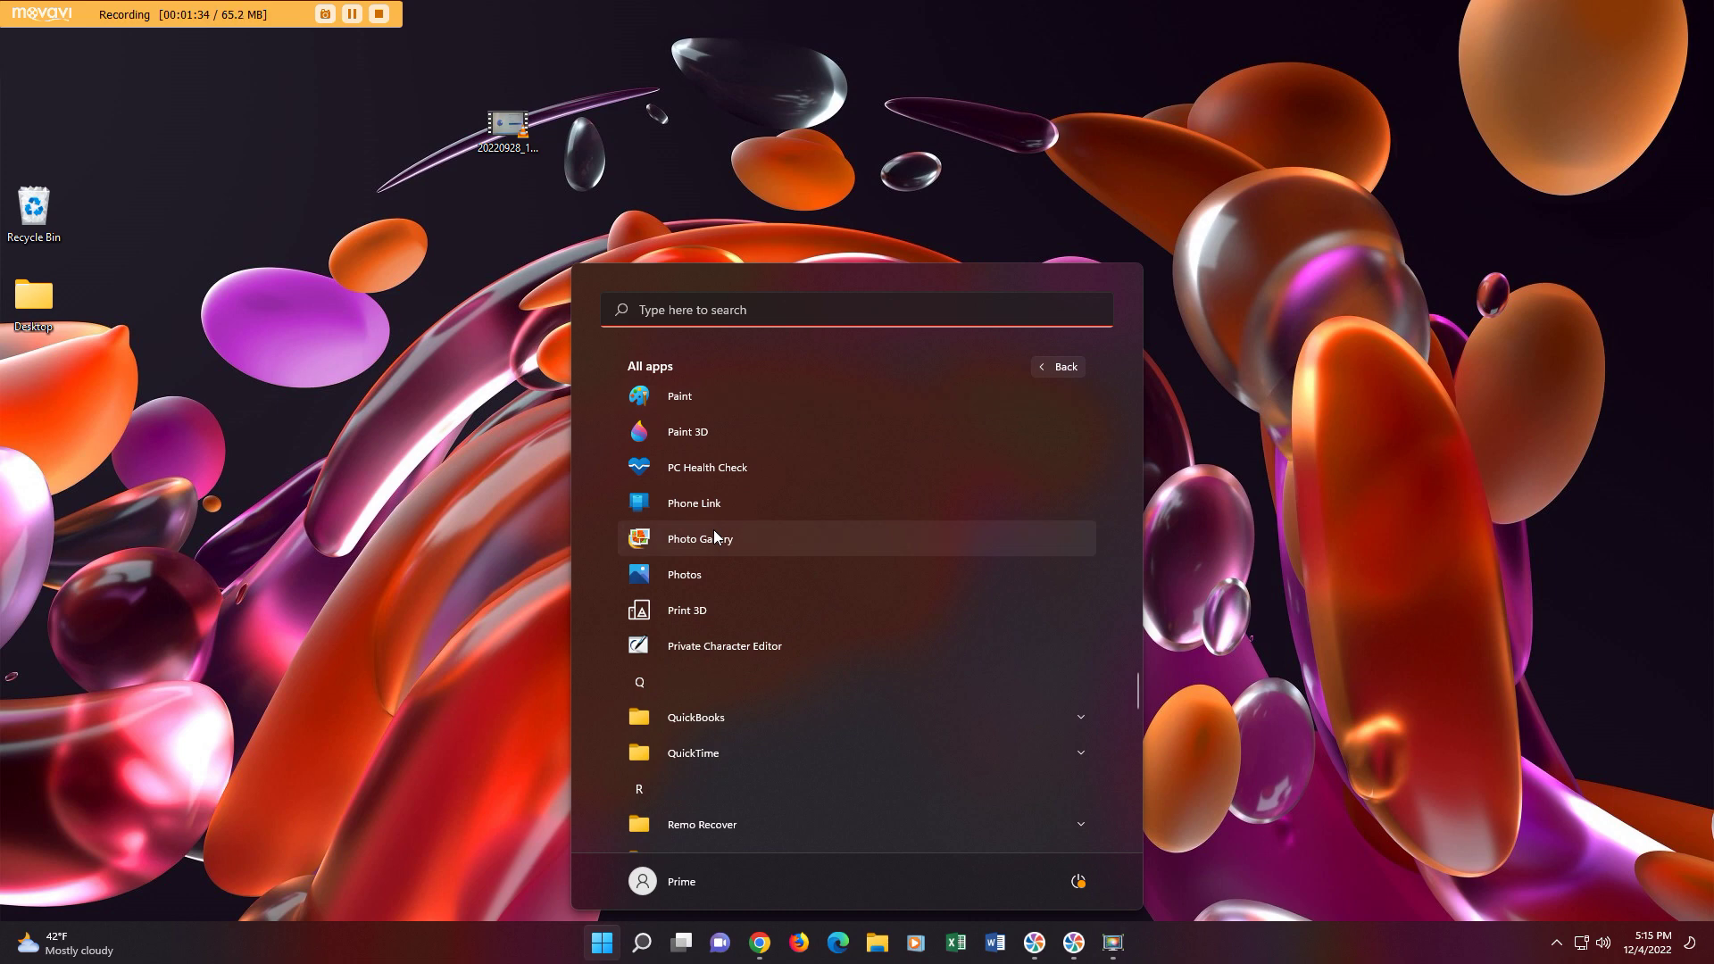
{"action": "scroll", "coordinate": [715, 535], "scroll_direction": "down", "scroll_amount": 1}
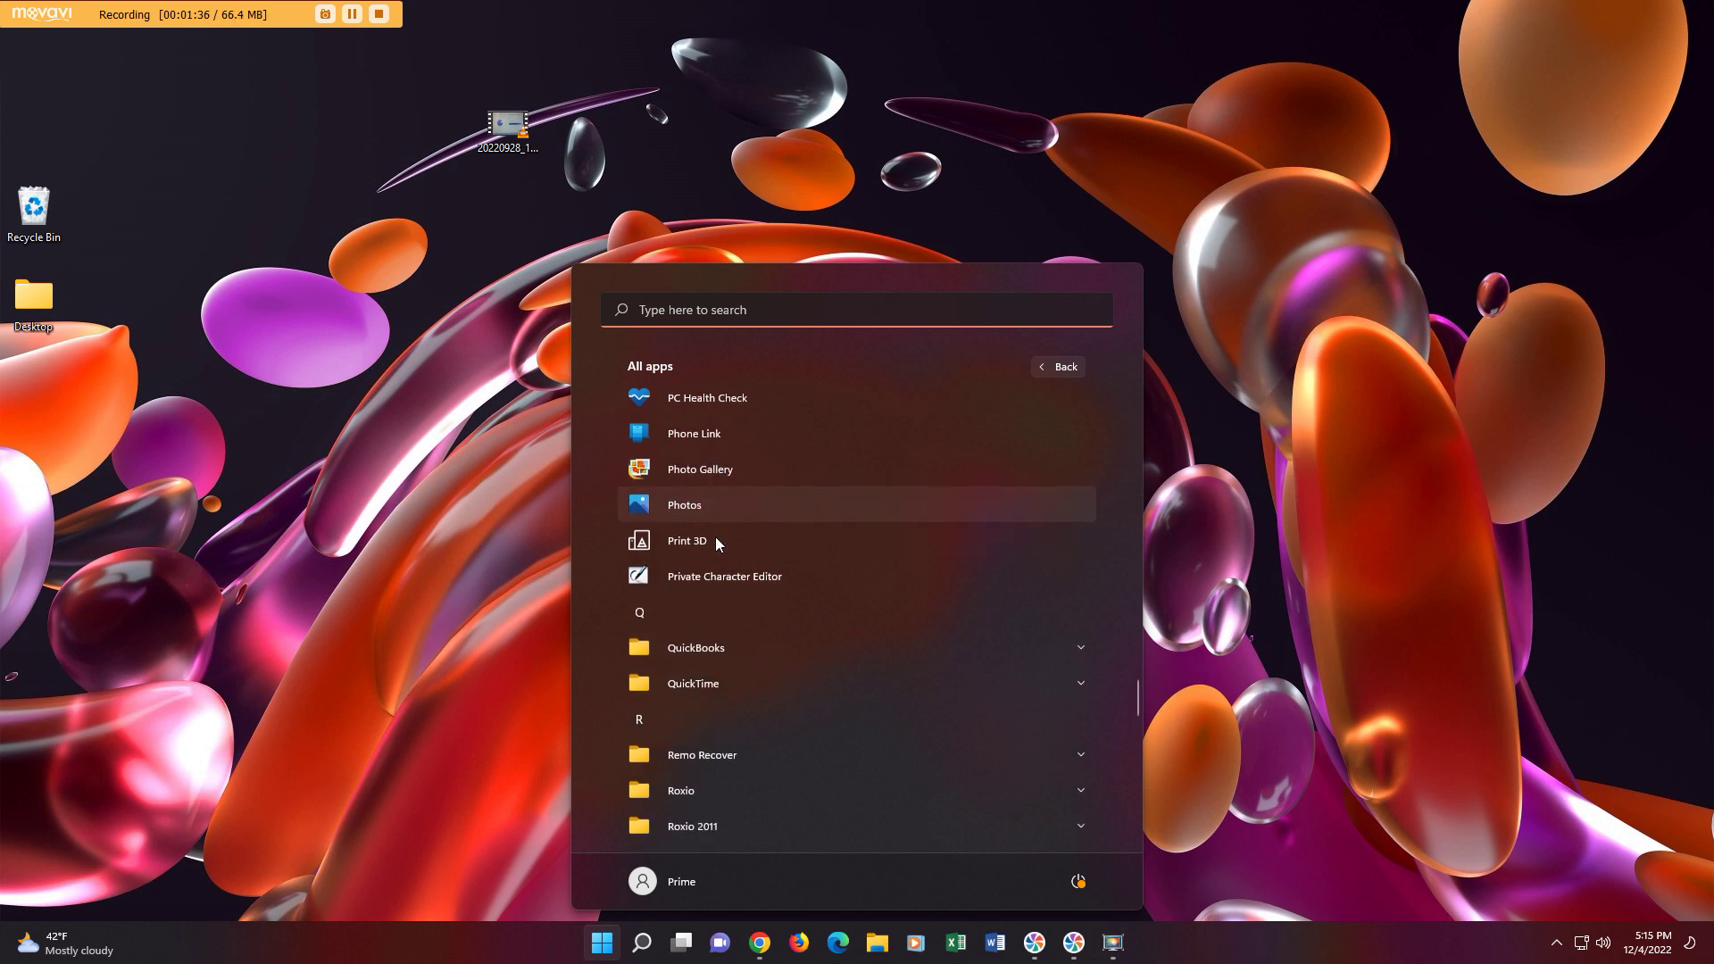
{"action": "scroll", "coordinate": [715, 538], "scroll_direction": "up", "scroll_amount": 2}
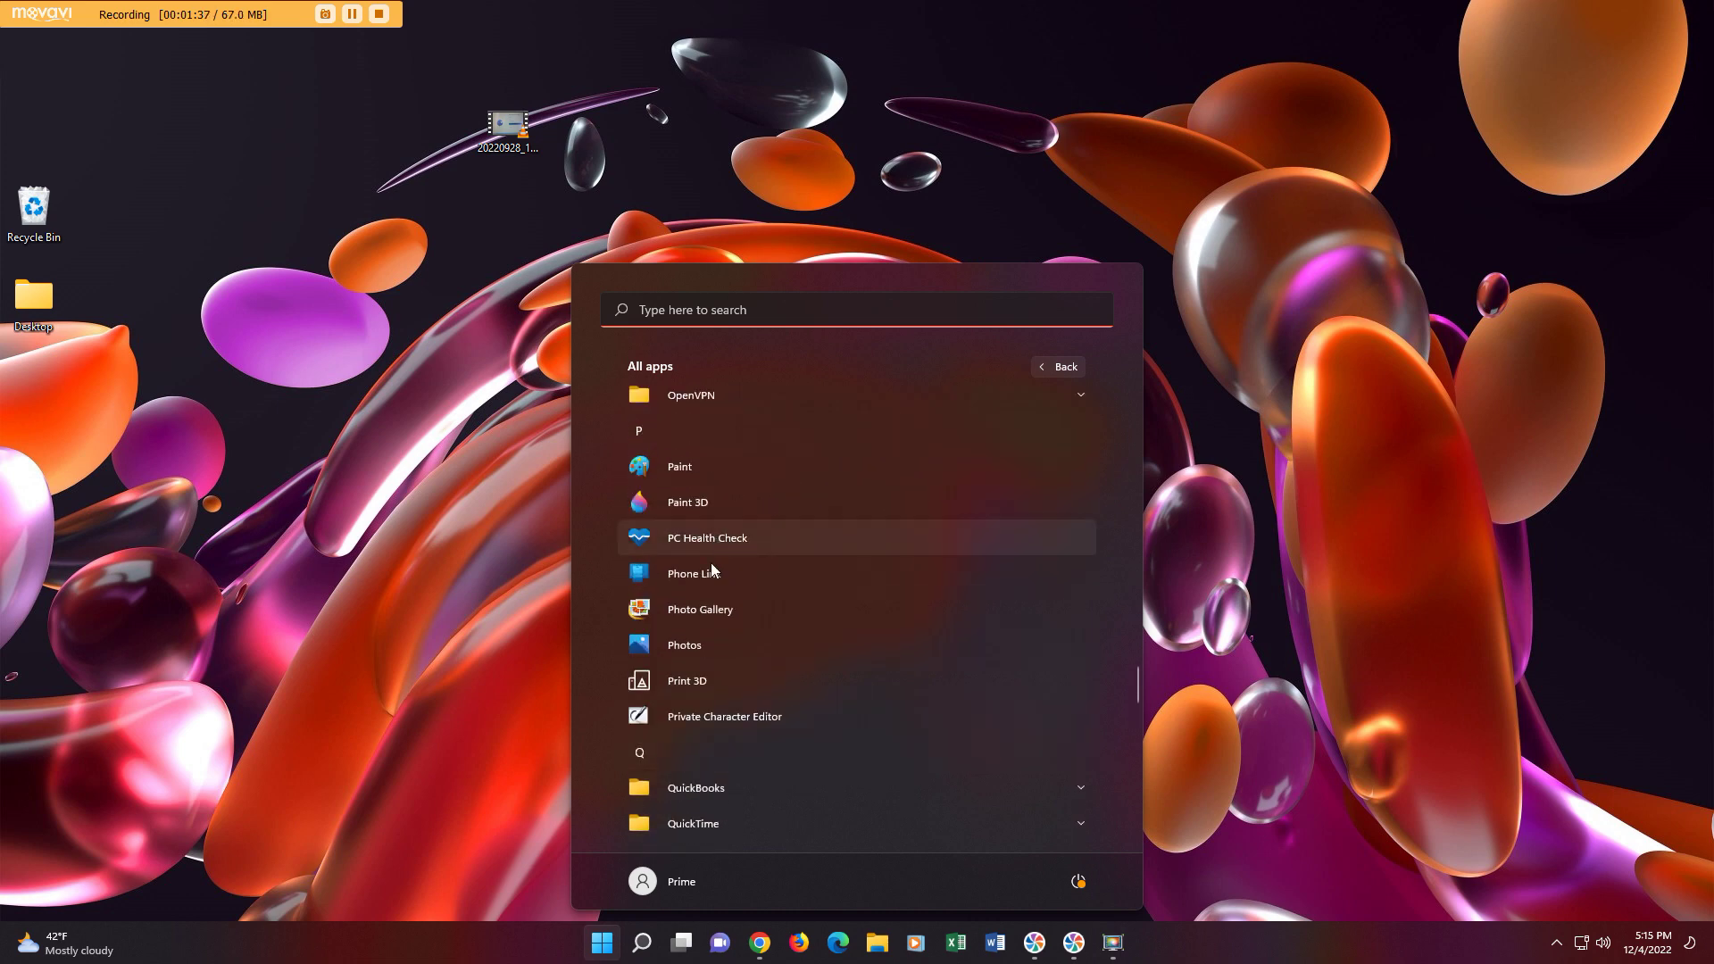
{"action": "right_click", "coordinate": [666, 670]}
{"action": "left_click", "coordinate": [698, 682]}
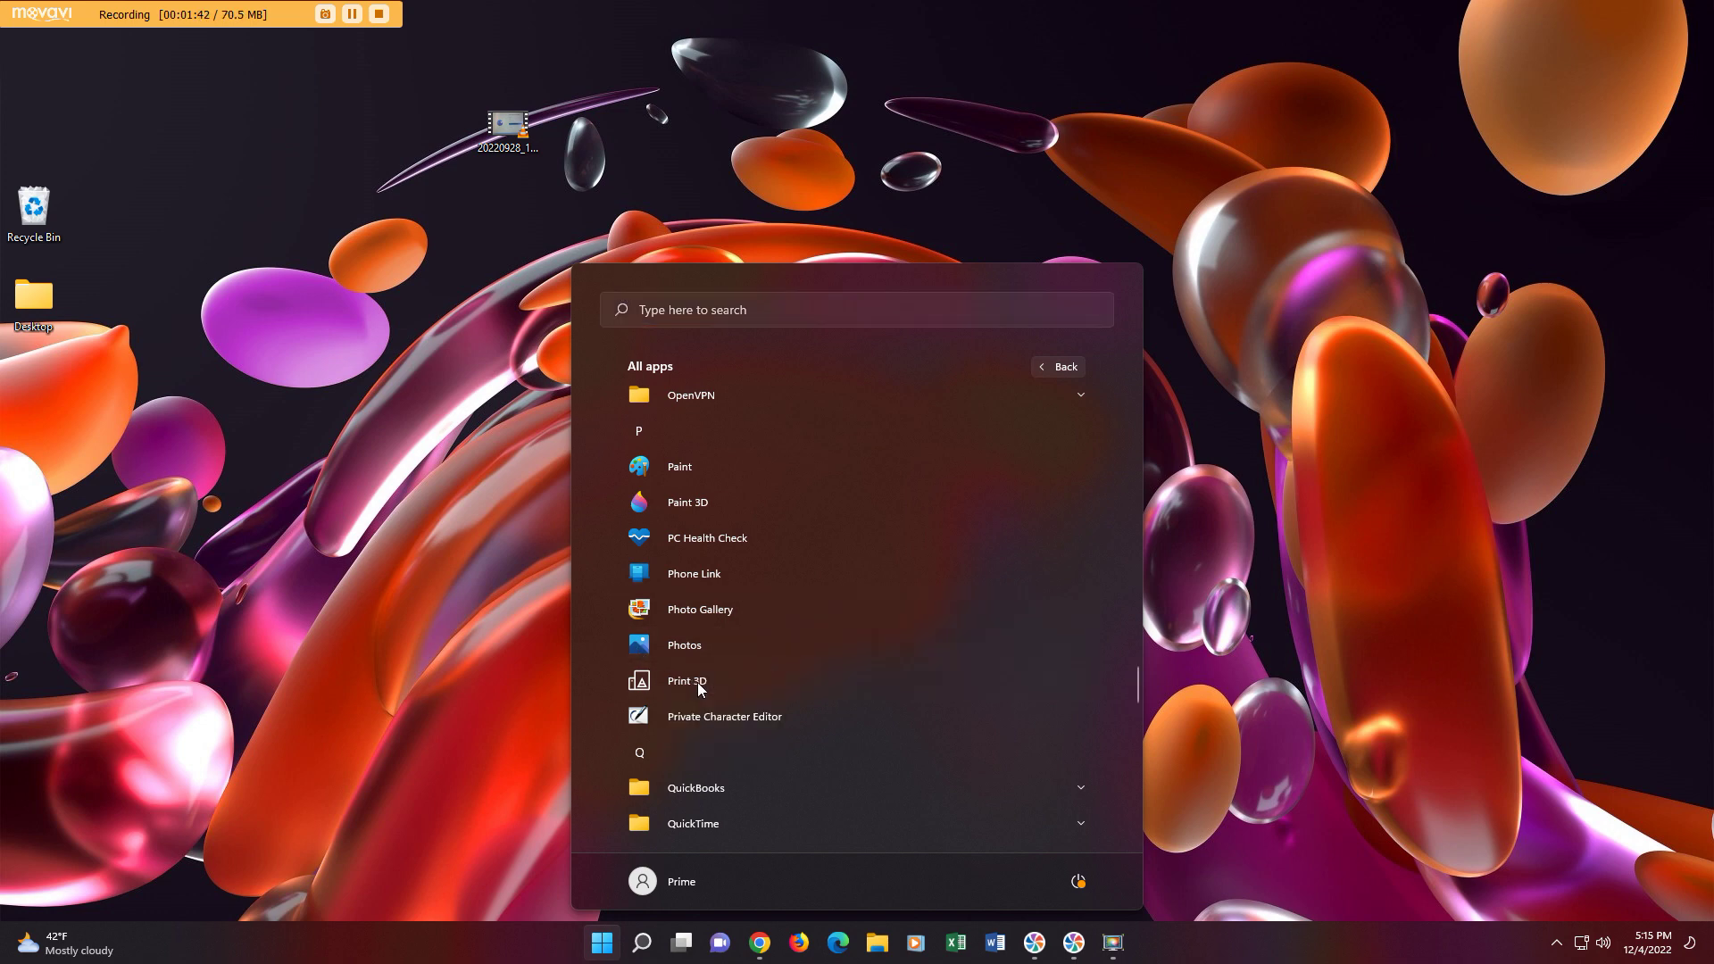
{"action": "left_click", "coordinate": [601, 952]}
View the full list of recommended files in the Start menu and return to the pinned apps.
{"action": "left_click", "coordinate": [601, 952]}
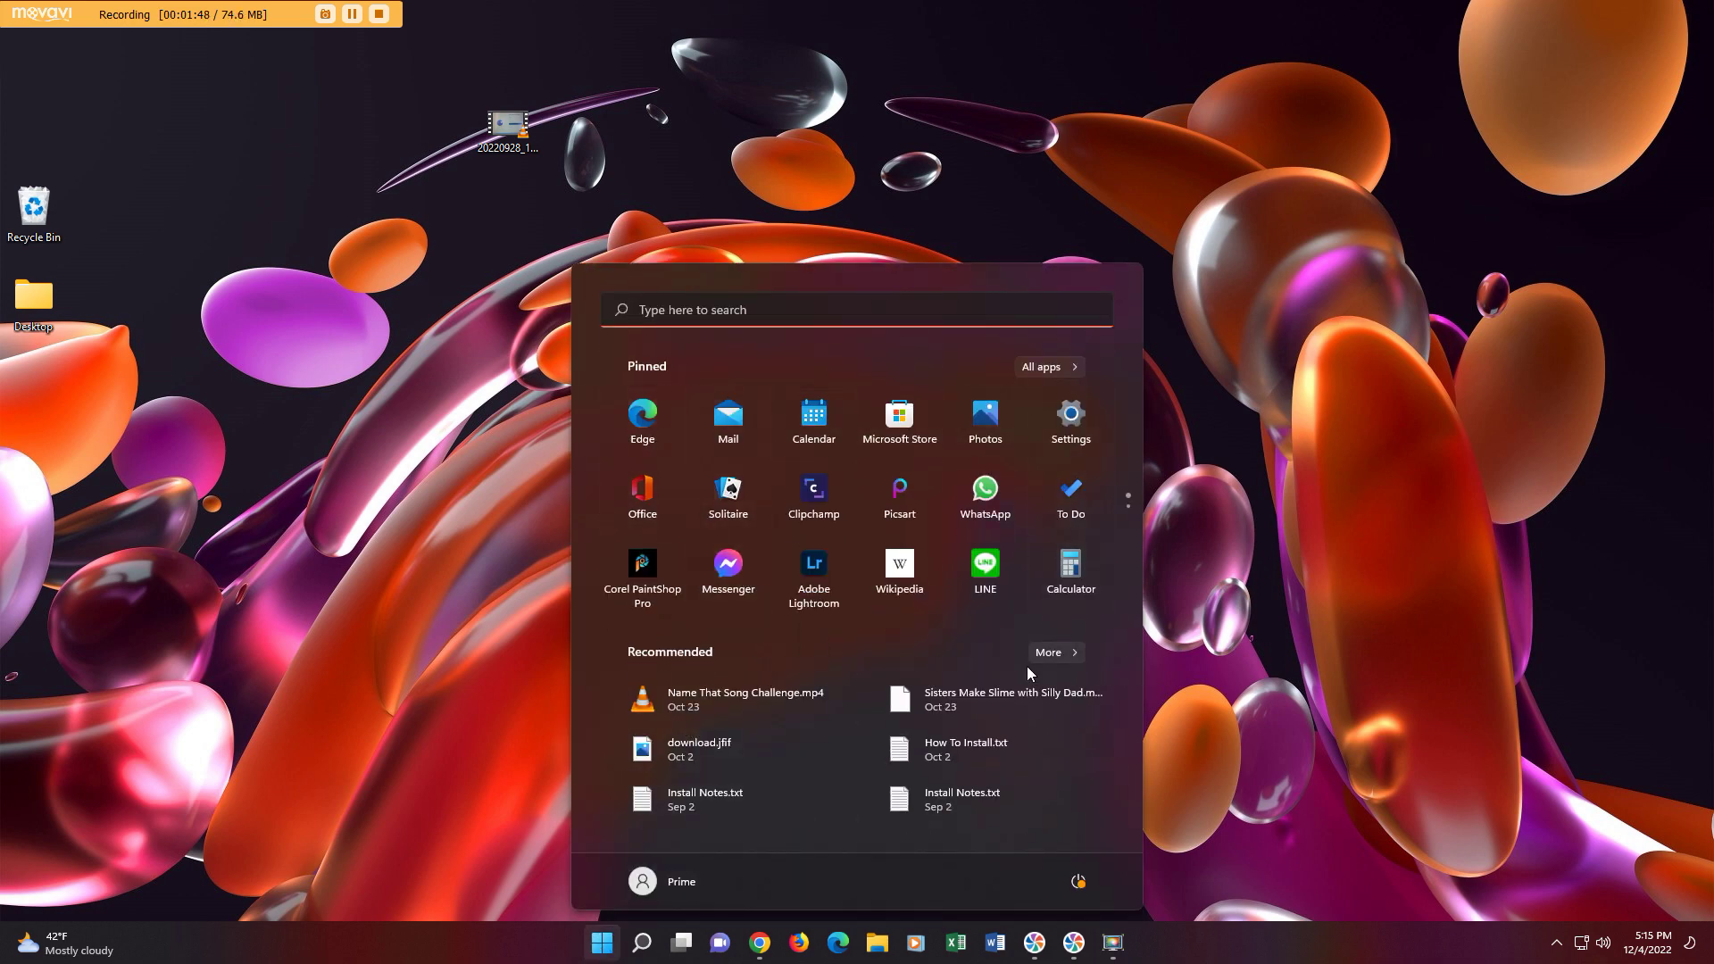
{"action": "left_click", "coordinate": [1047, 652]}
{"action": "scroll", "coordinate": [753, 493], "scroll_direction": "down", "scroll_amount": 2}
{"action": "scroll", "coordinate": [753, 494], "scroll_direction": "up", "scroll_amount": 2}
{"action": "left_click", "coordinate": [1057, 366]}
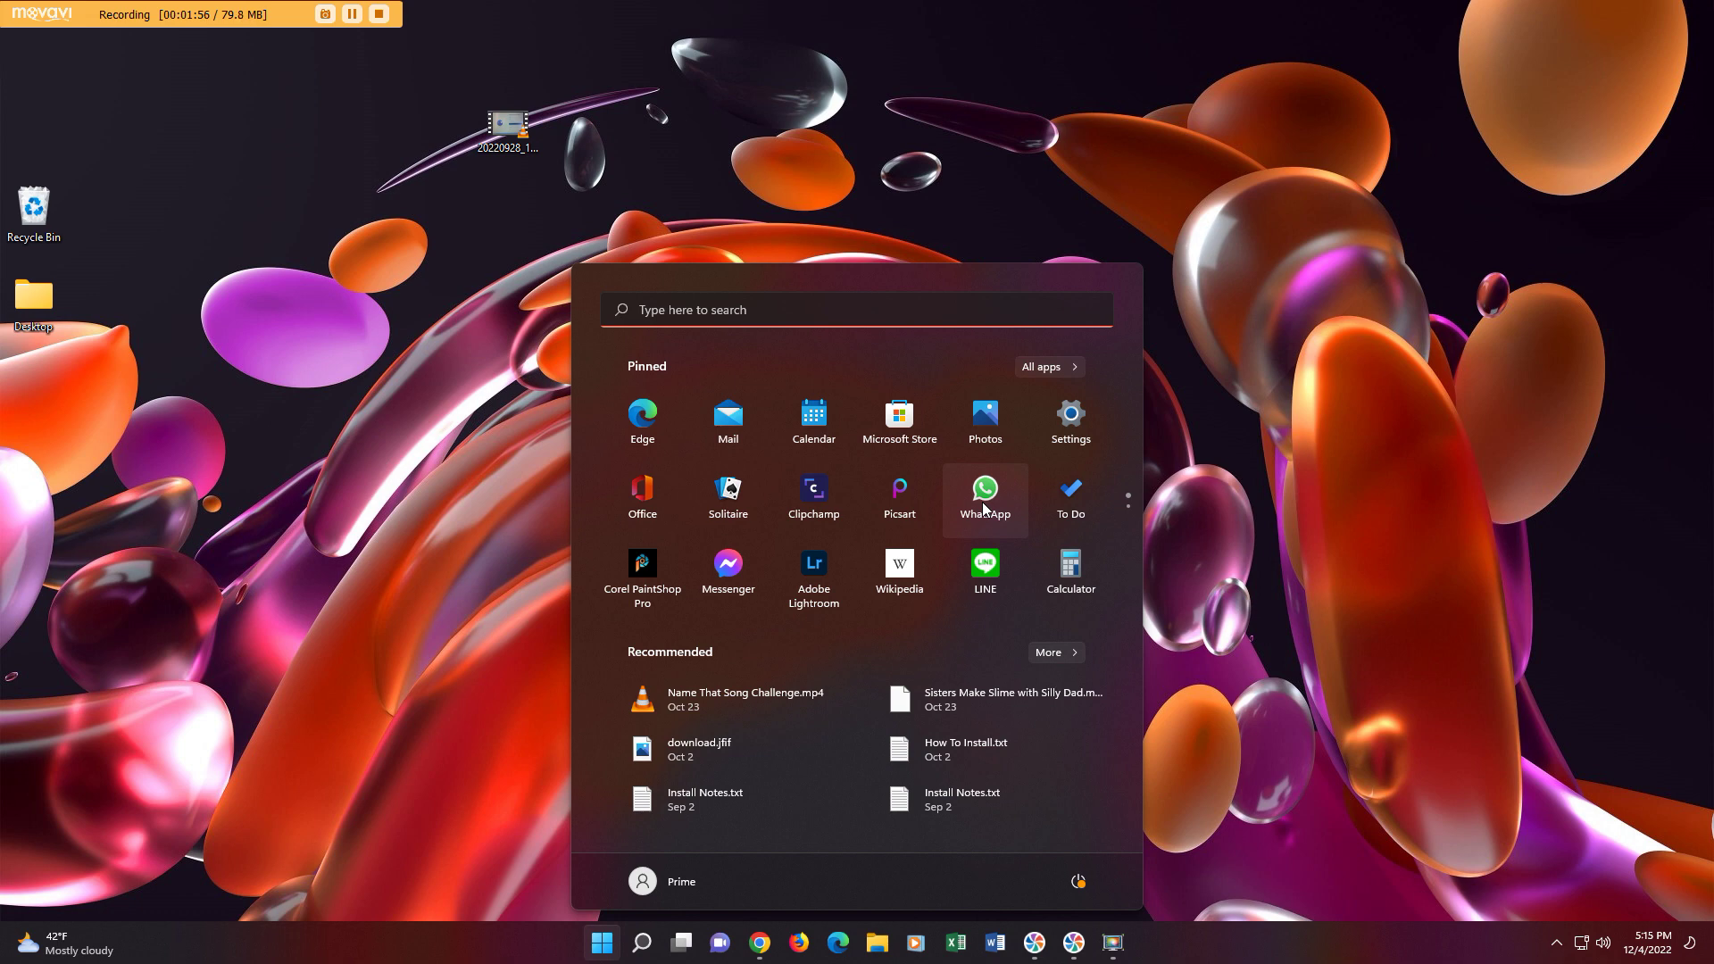
Search the web for cats from the Start menu's search and close the browser results.
{"action": "left_click", "coordinate": [779, 312]}
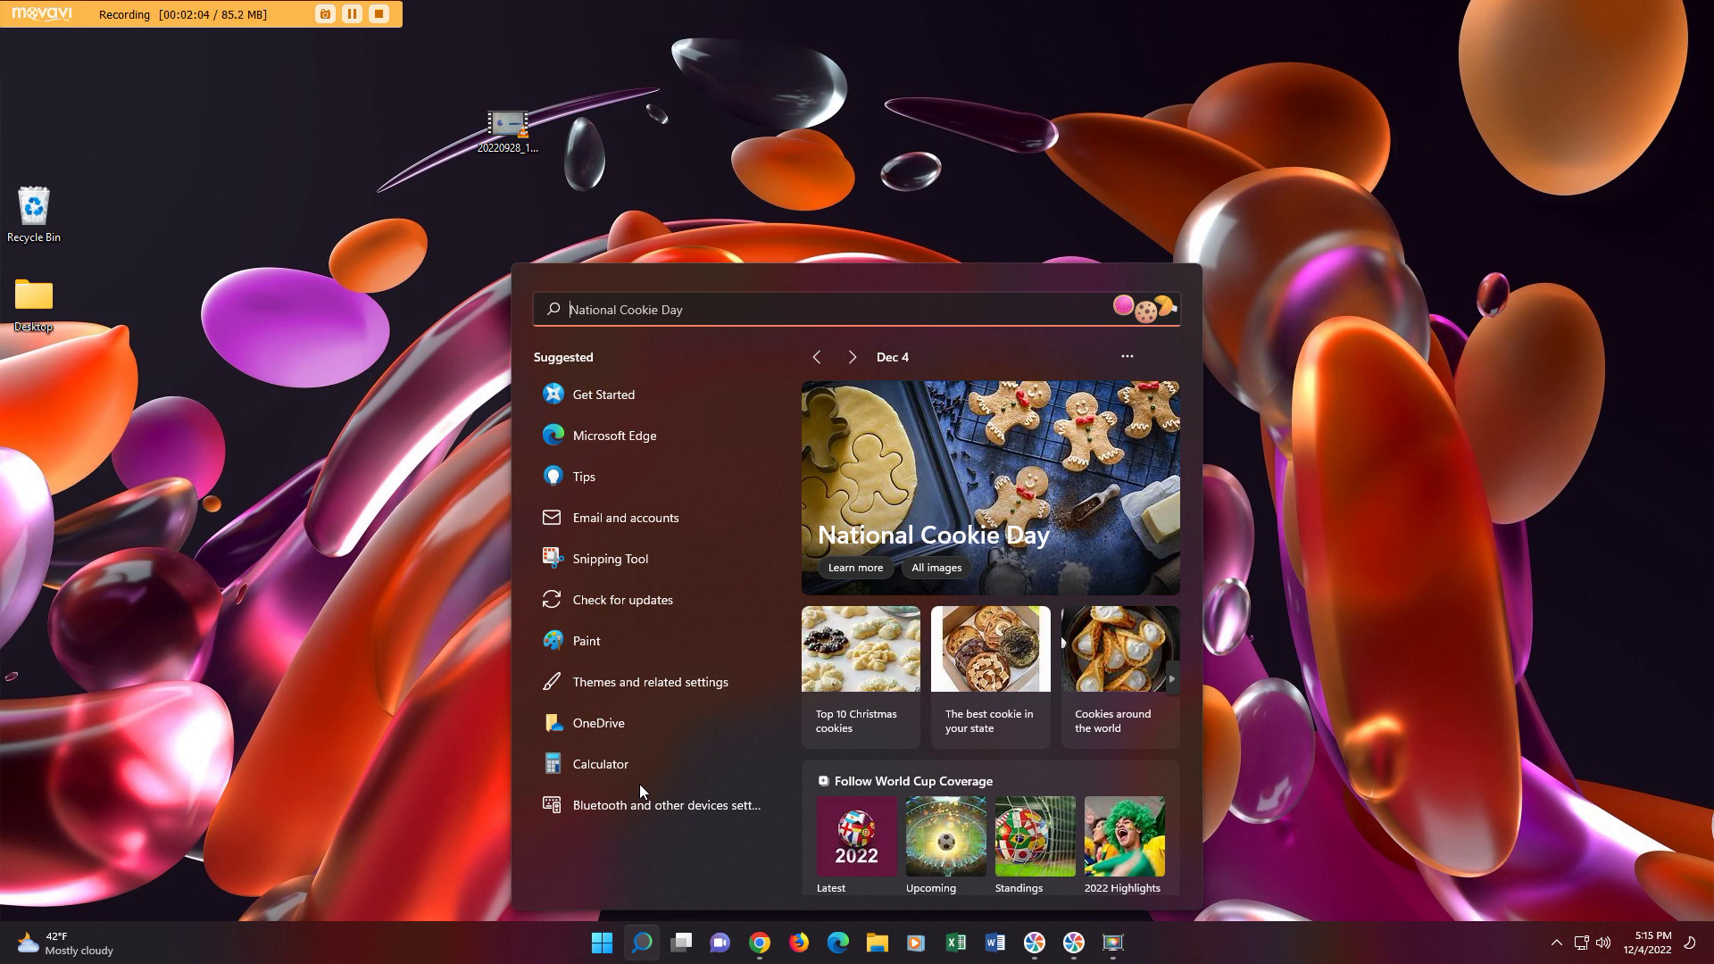
{"action": "type", "text": "a"}
{"action": "key", "text": "BackSpace"}
{"action": "type", "text": "cats"}
{"action": "key", "text": "Return"}
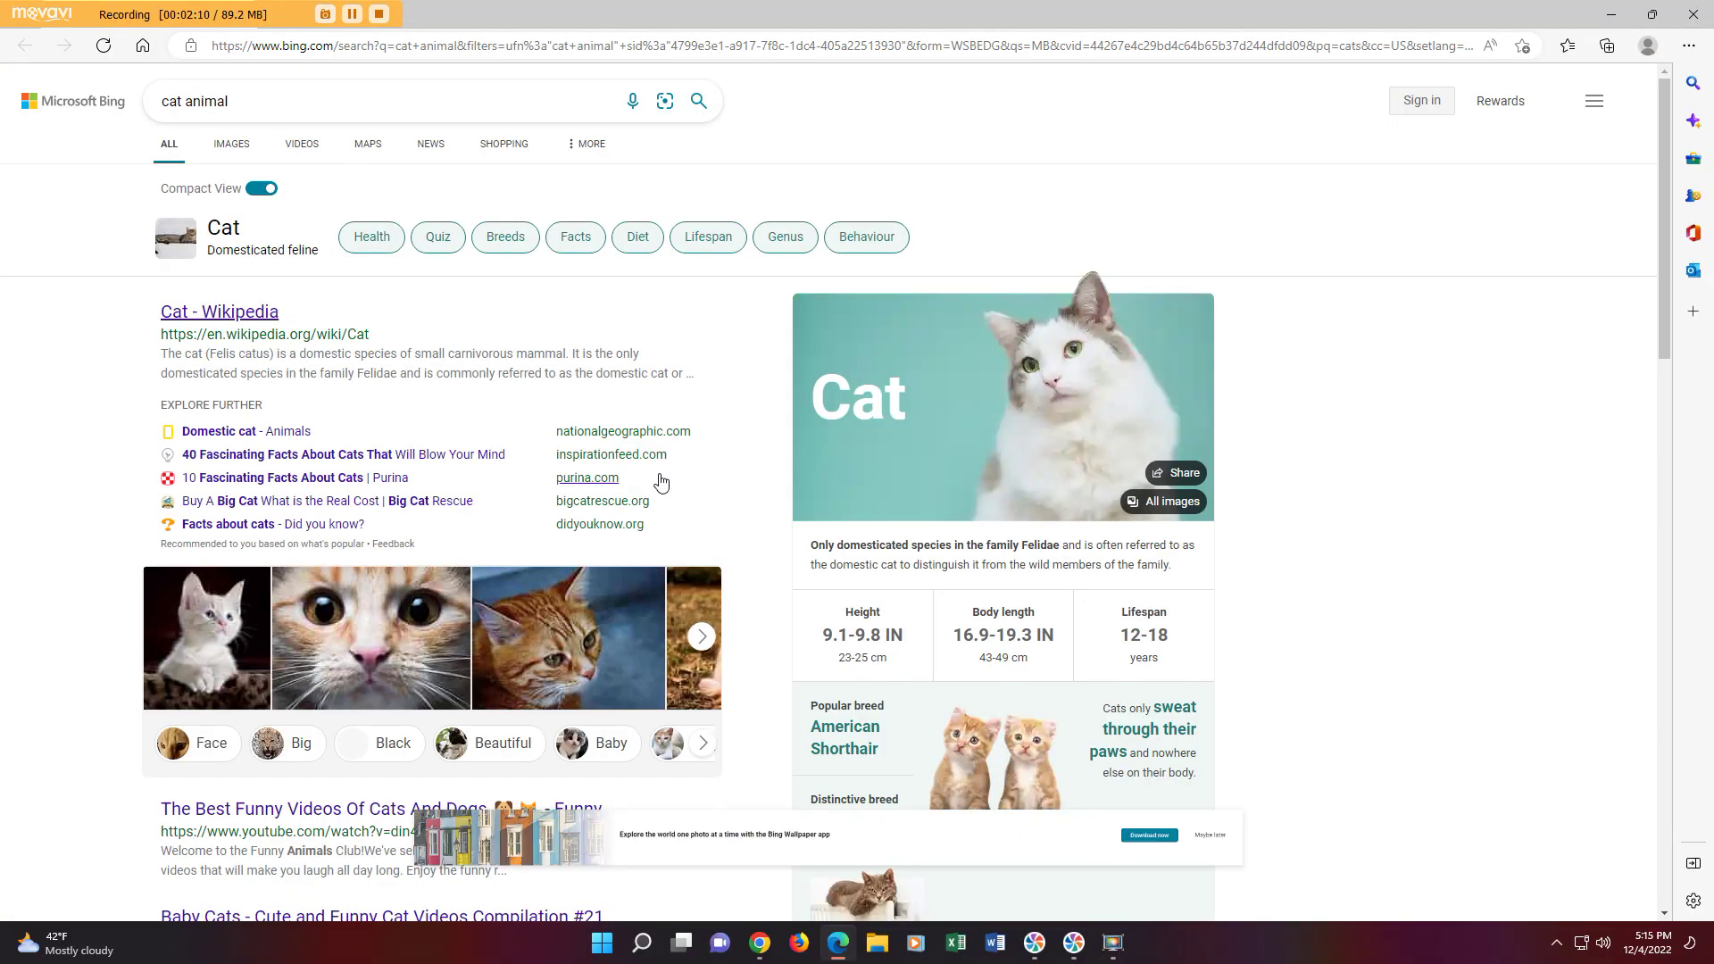
{"action": "left_click", "coordinate": [1697, 13]}
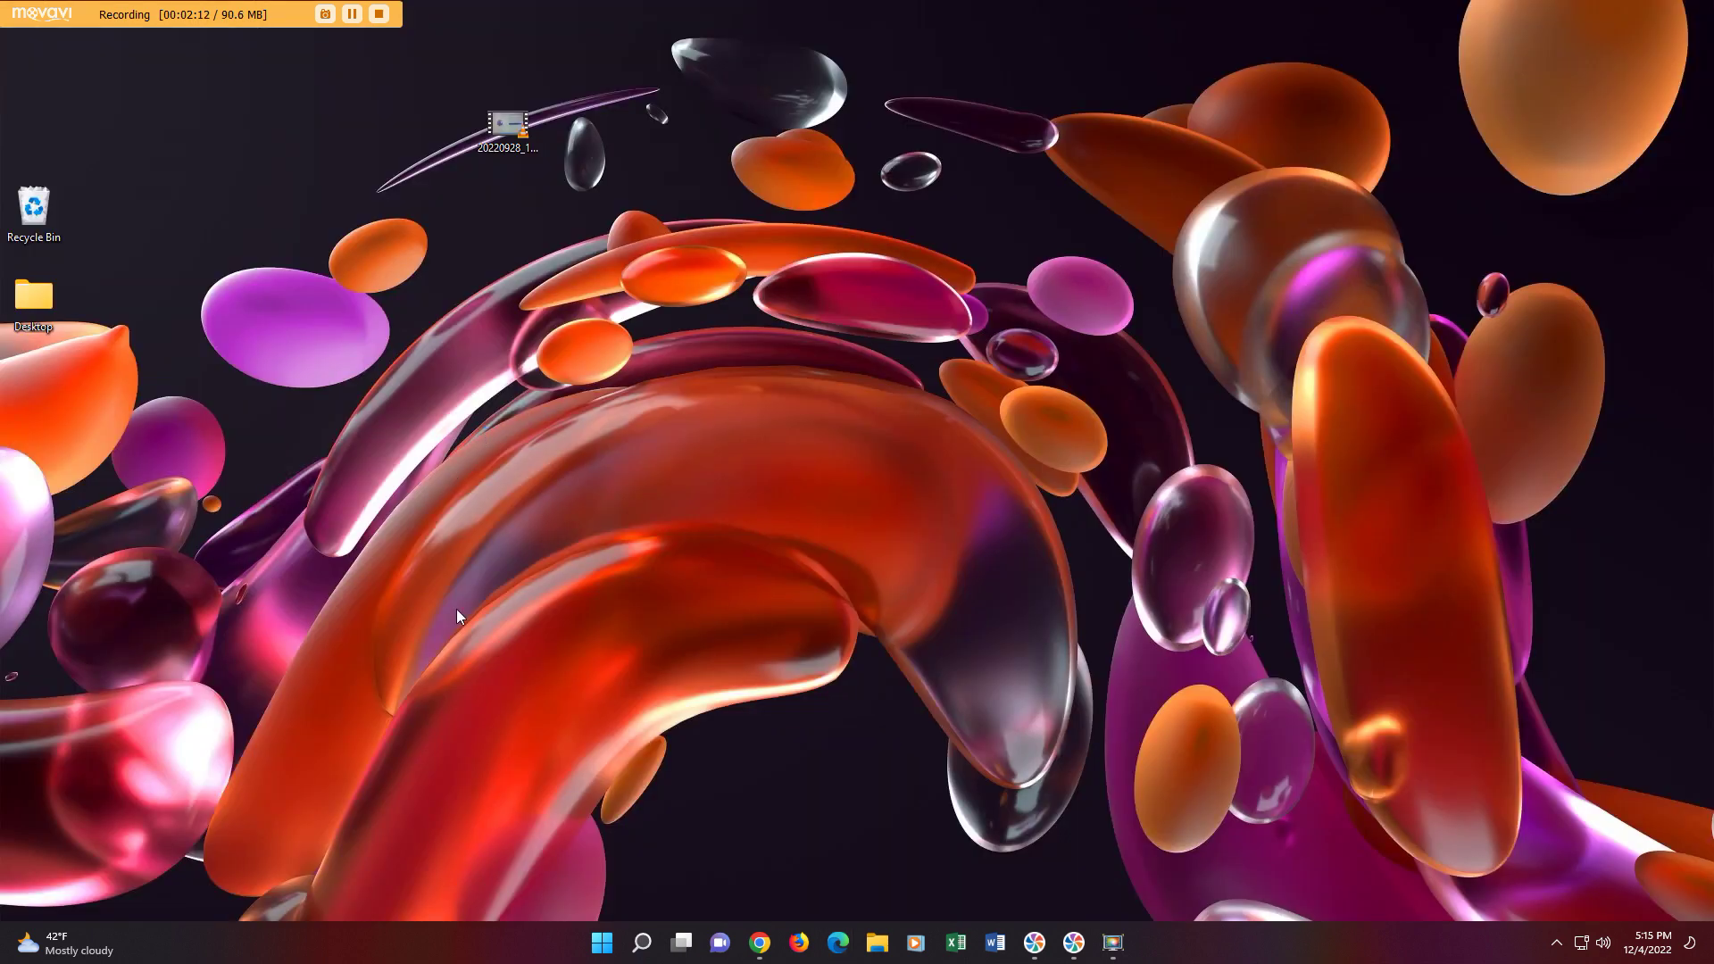
Search for "do" from the Start menu and clear the query.
{"action": "left_click", "coordinate": [602, 943]}
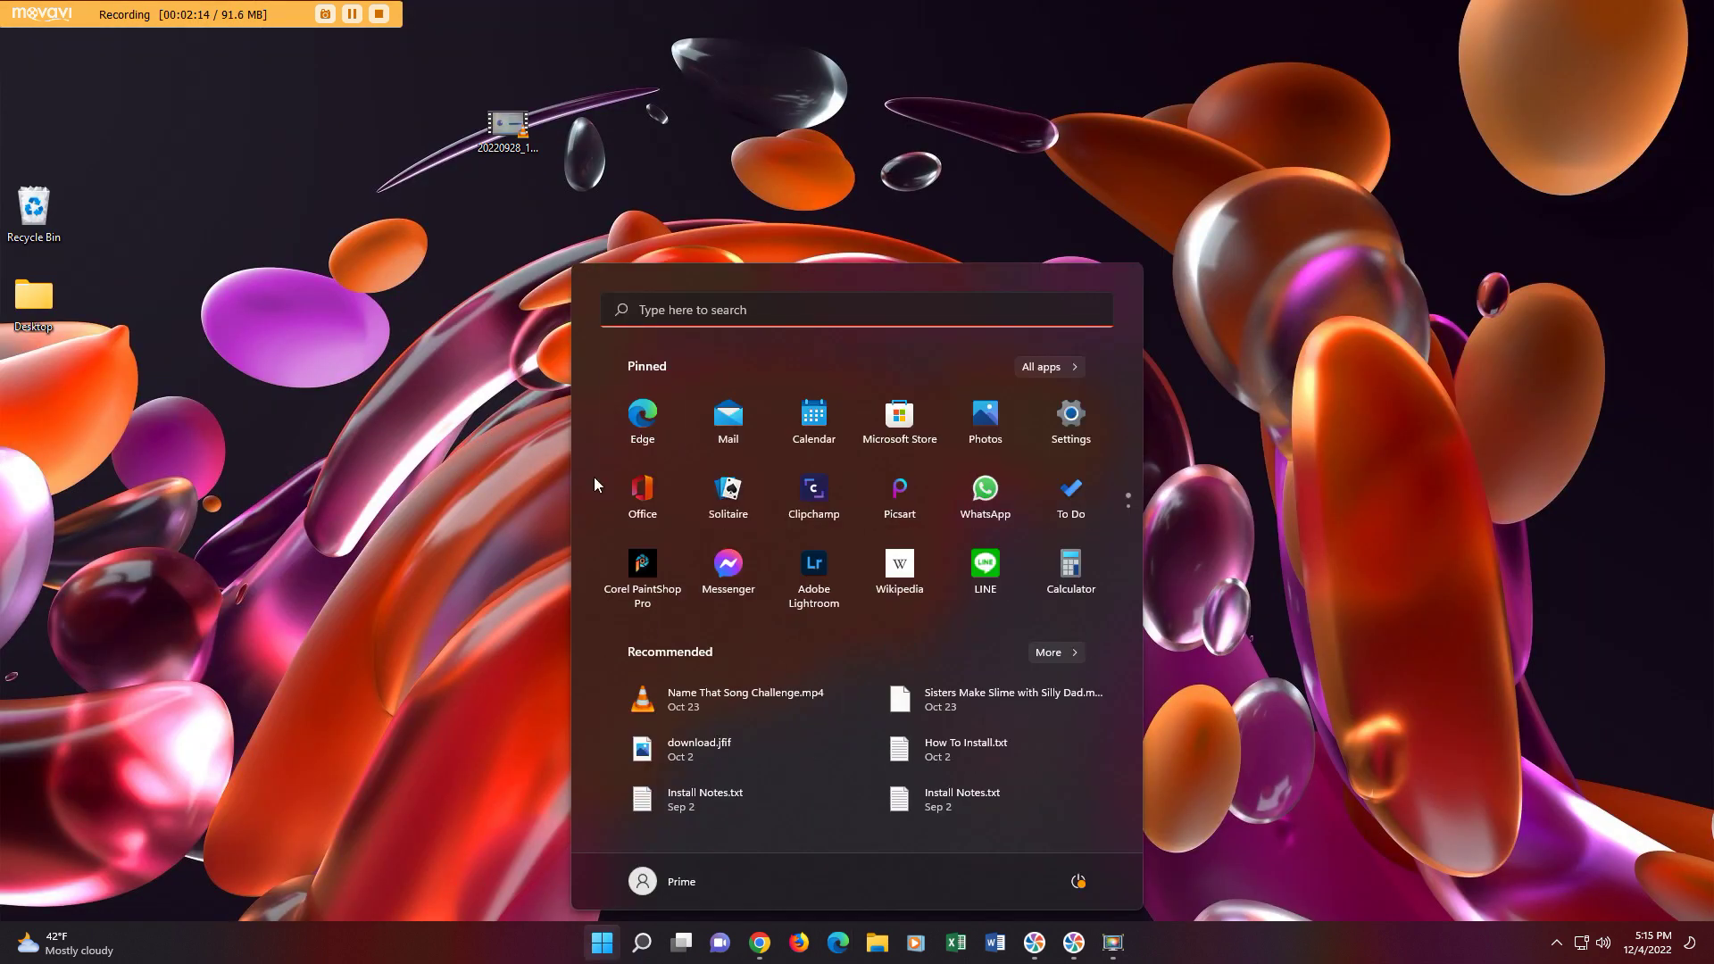
{"action": "left_click", "coordinate": [693, 310]}
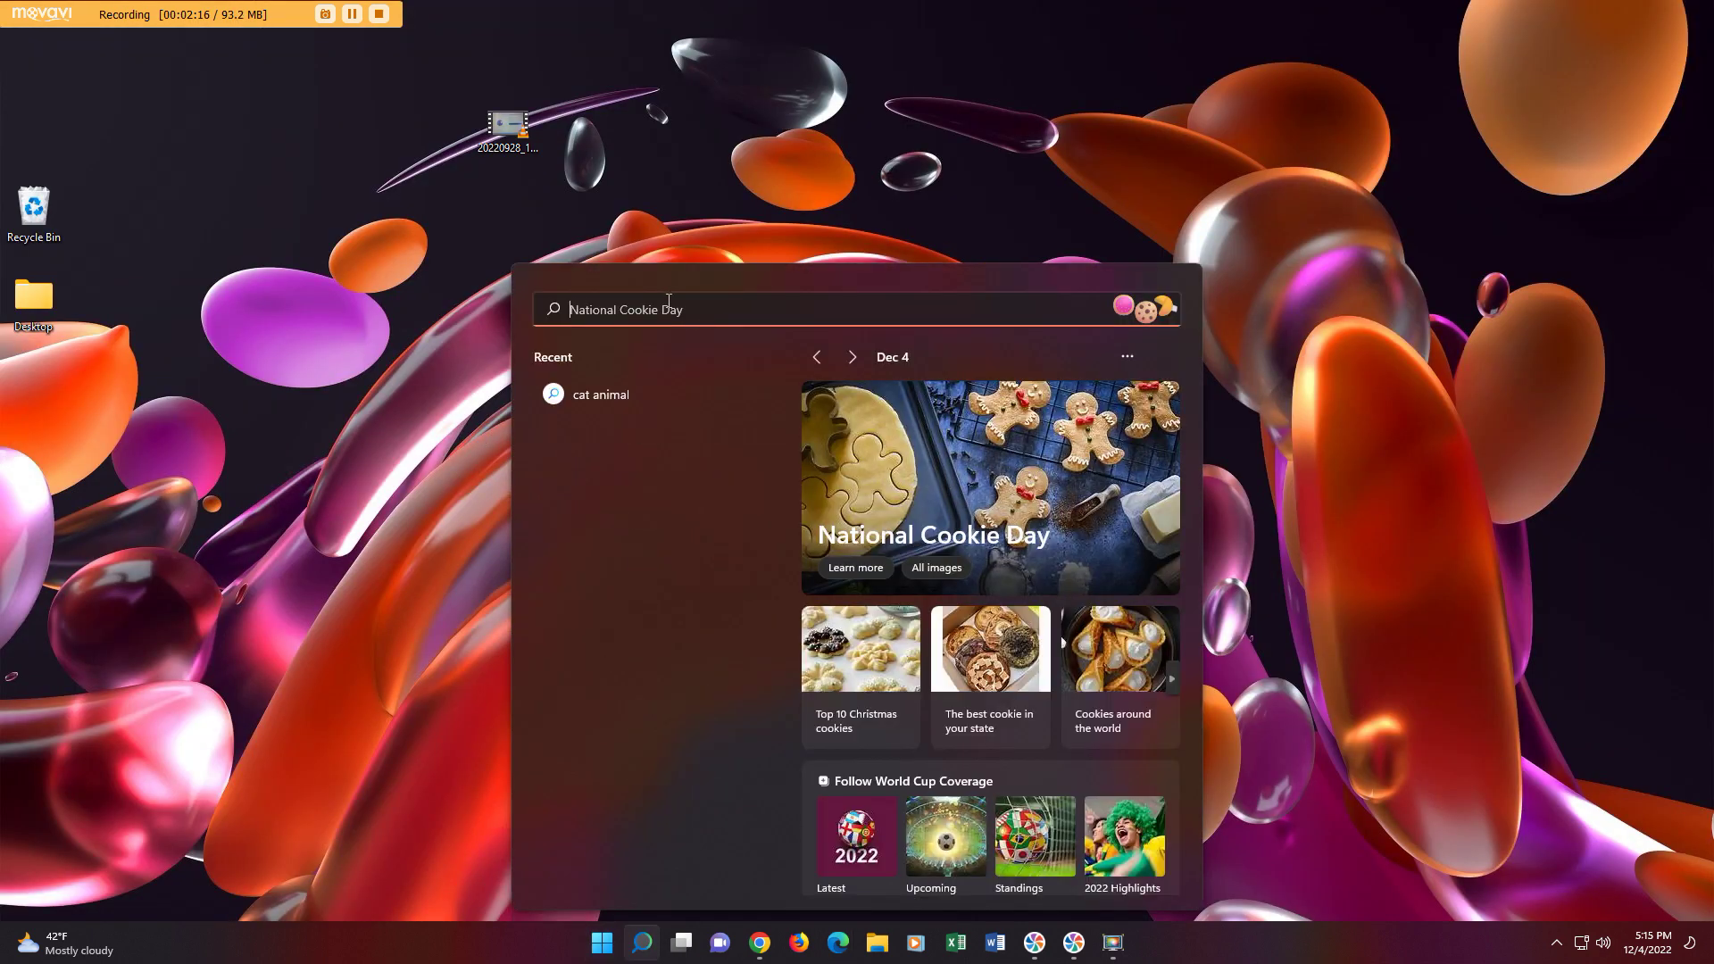
{"action": "type", "text": "do"}
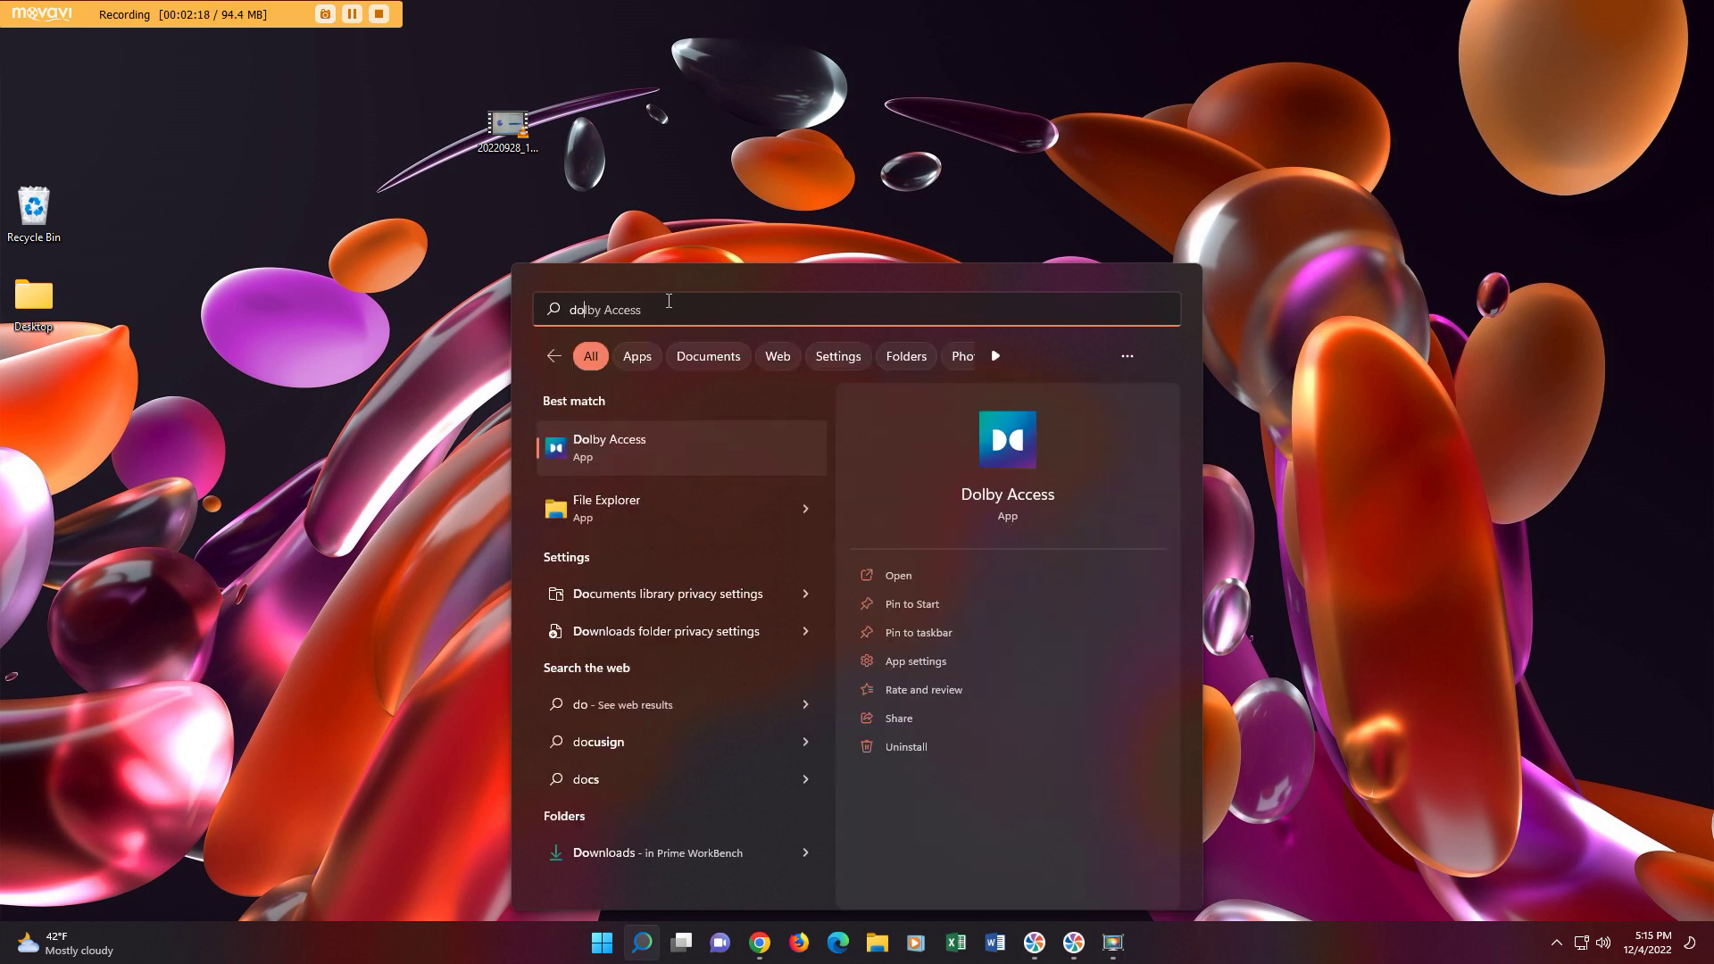
{"action": "key", "text": "BackSpace"}
{"action": "key", "text": "BackSpace"}
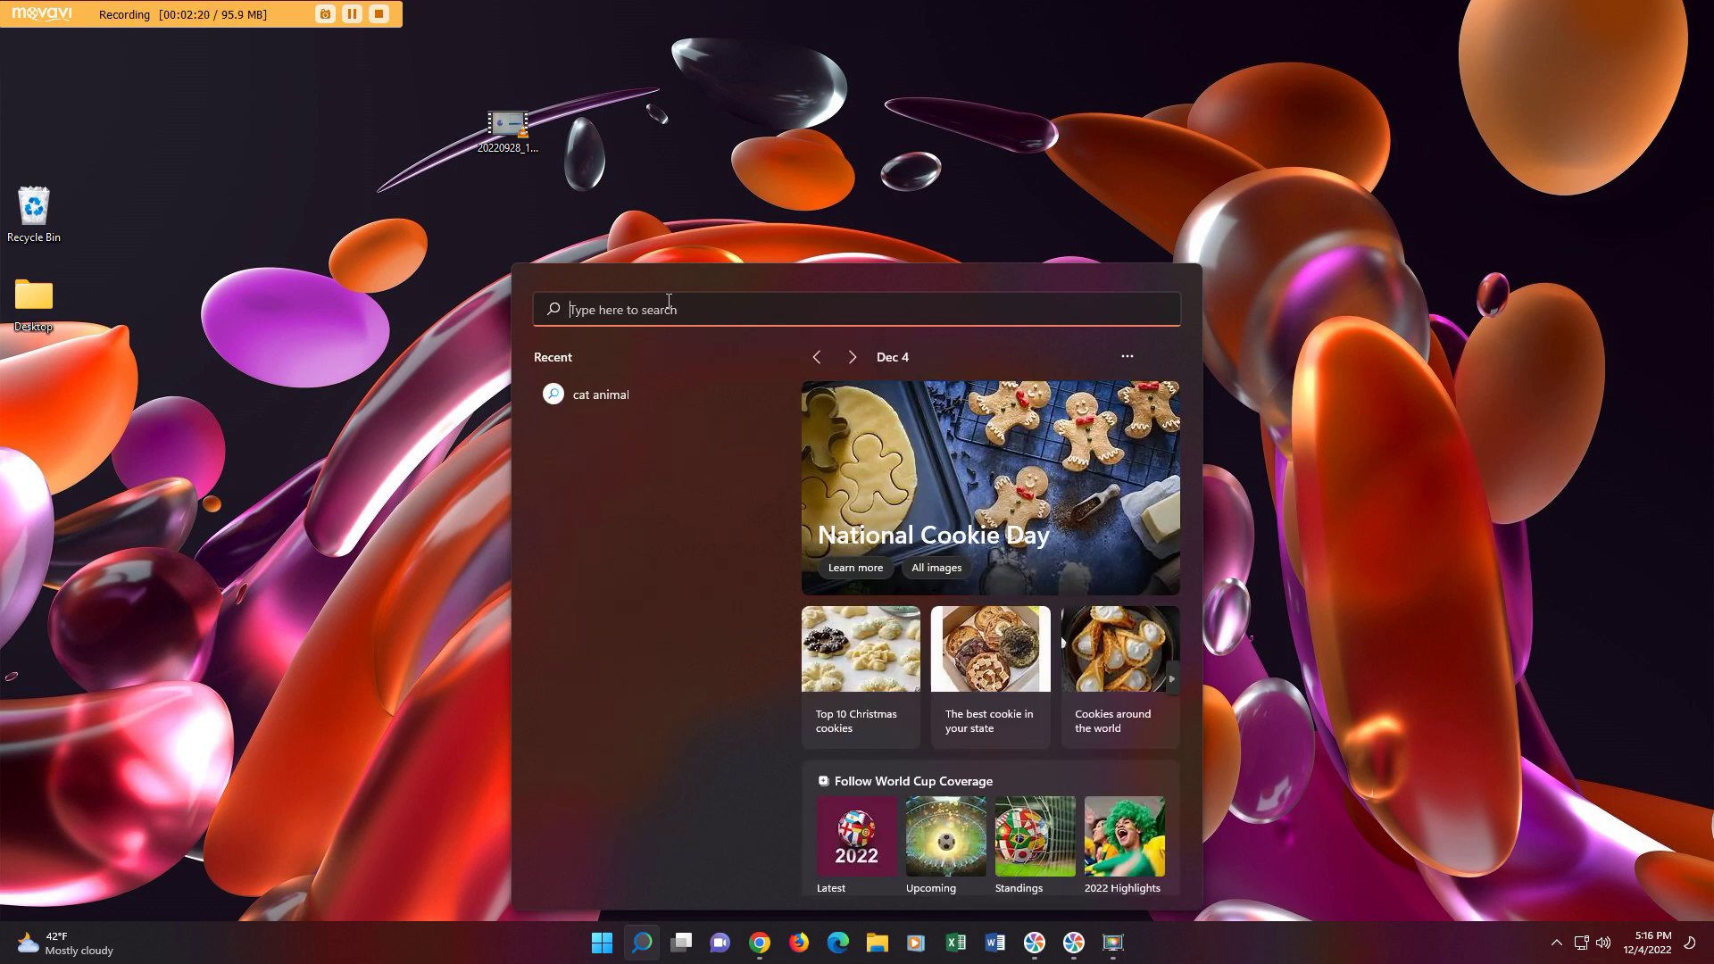
Search for "text", clear the query and close the search.
{"action": "type", "text": "text"}
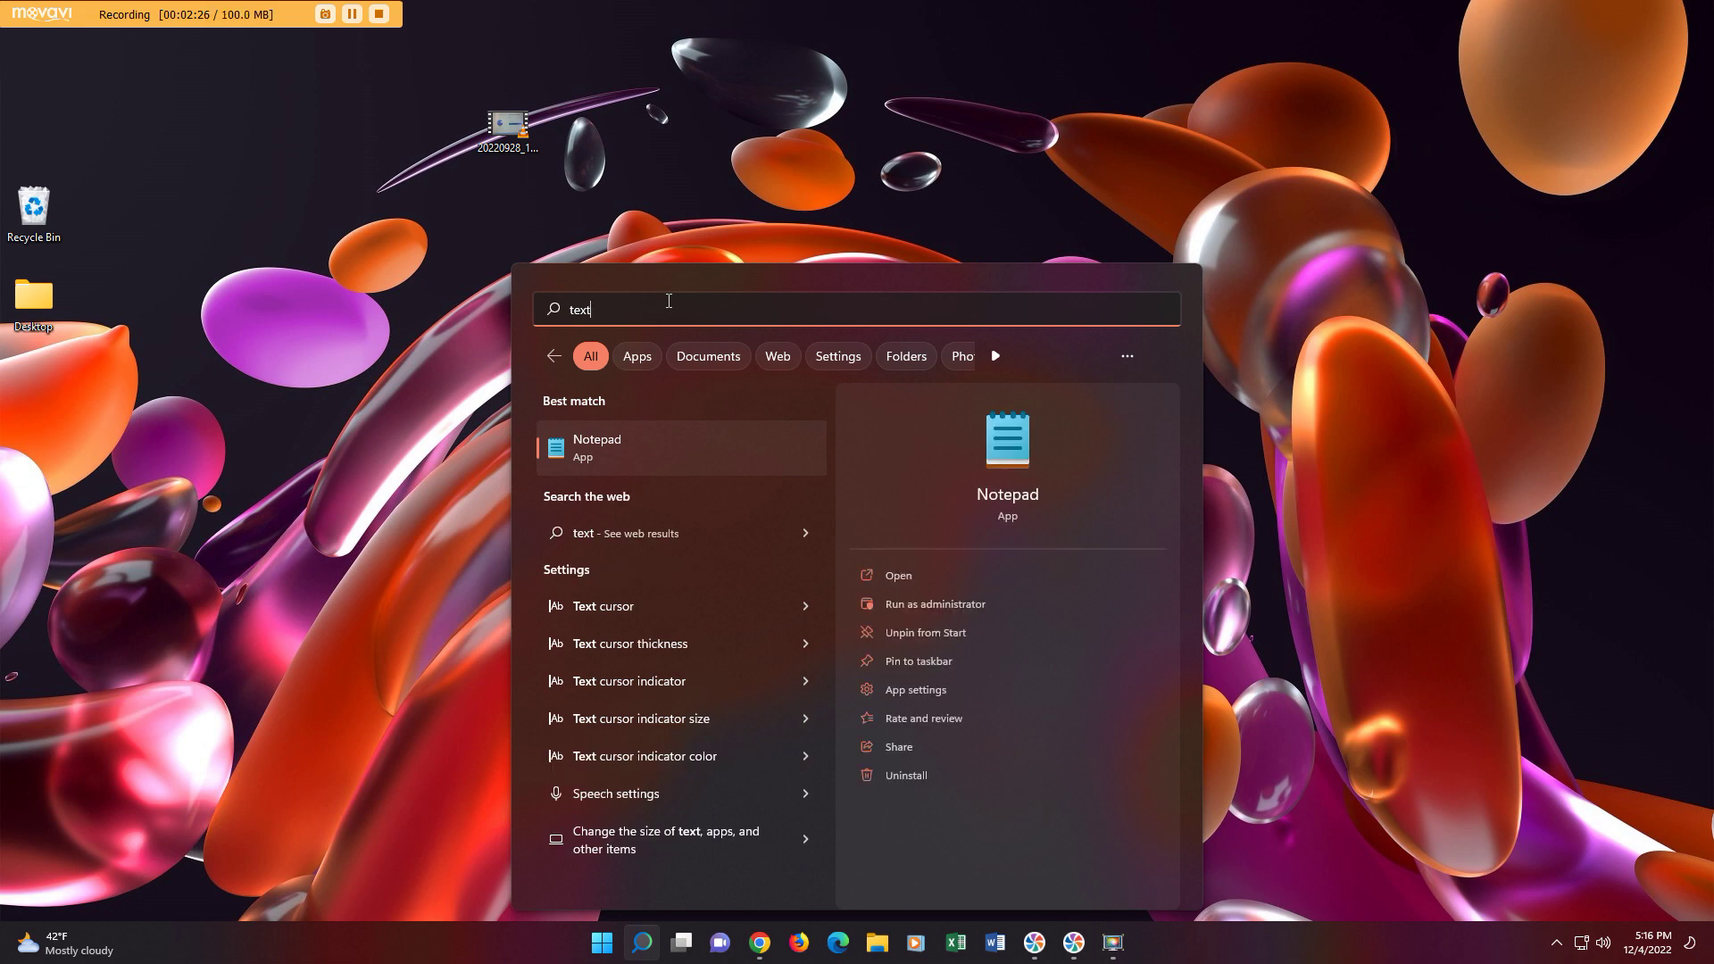
{"action": "key", "text": "BackSpace"}
{"action": "key", "text": "BackSpace"}
{"action": "key", "text": "BackSpace"}
{"action": "key", "text": "BackSpace"}
{"action": "left_click", "coordinate": [546, 51]}
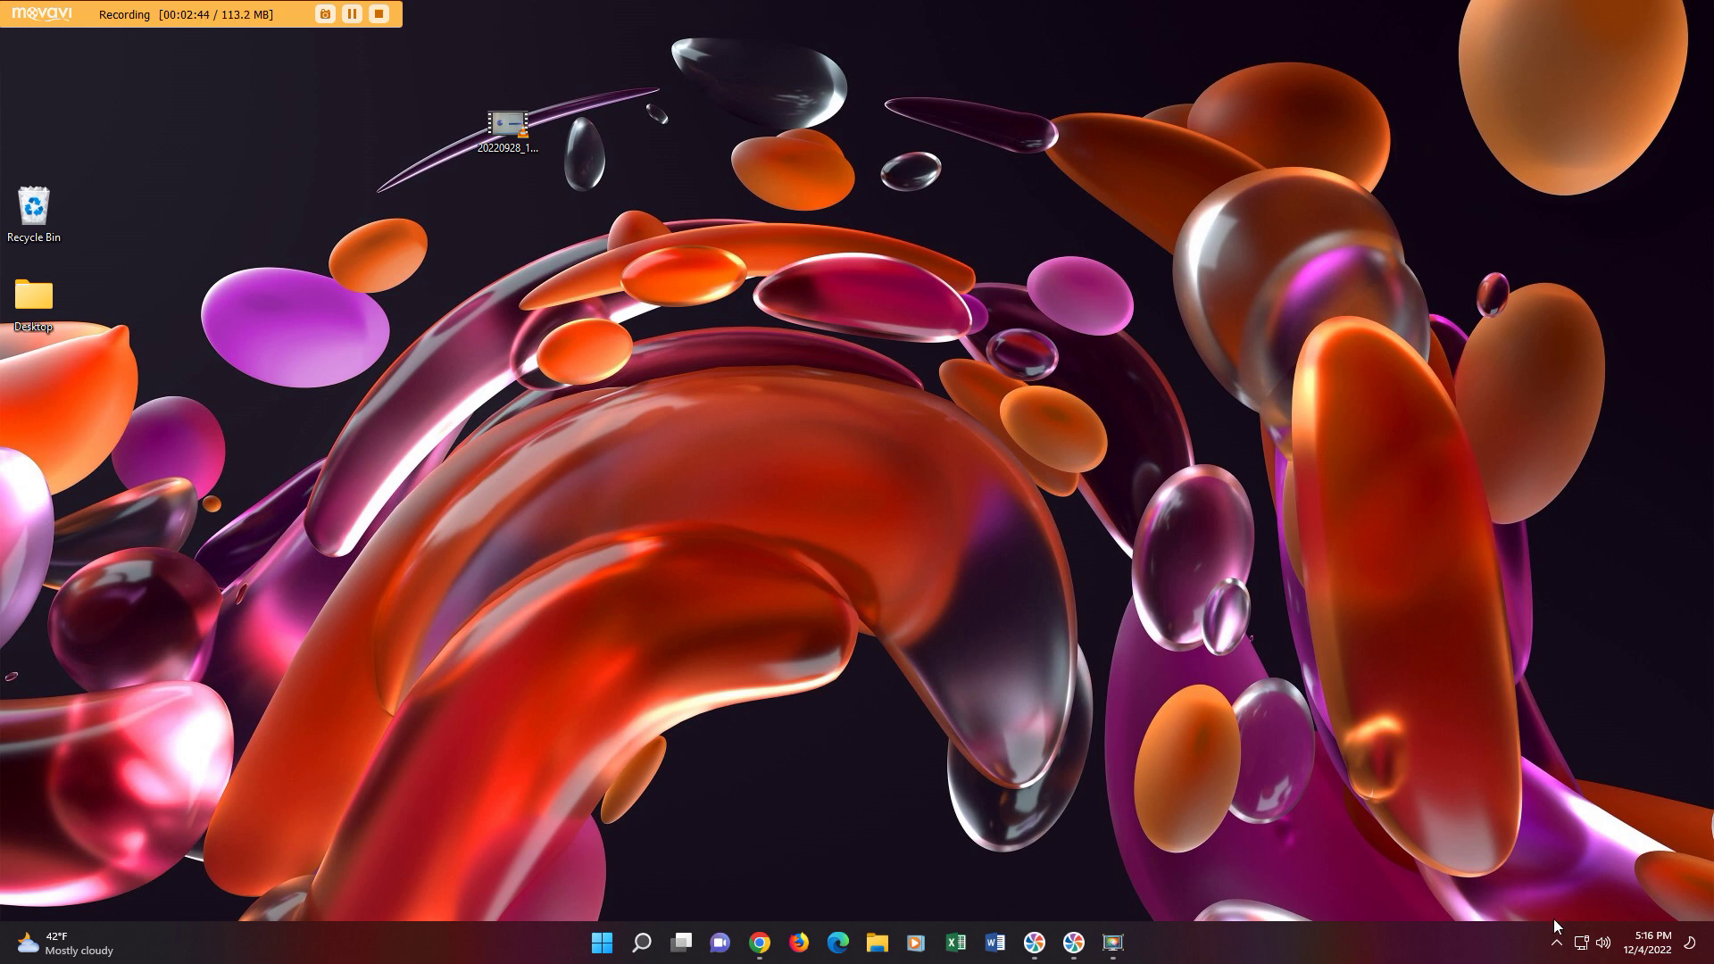
Look at the hidden tray icons, and try the volume slider in quick settings, leaving it at maximum.
{"action": "left_click", "coordinate": [1556, 943]}
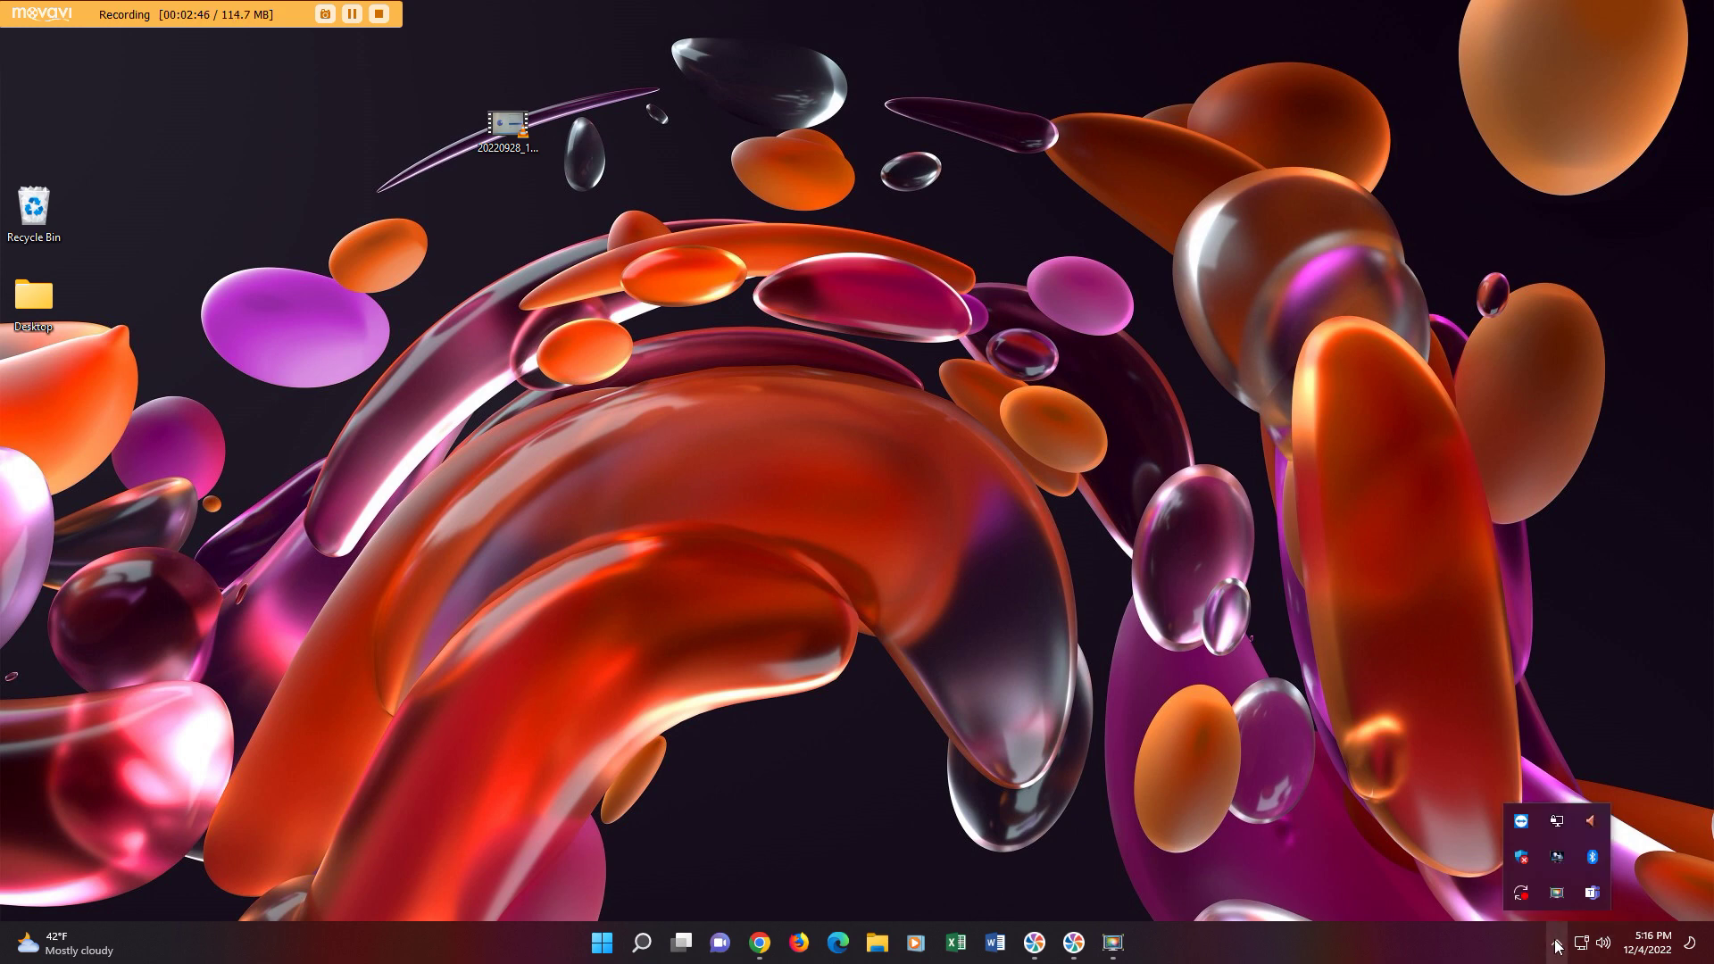
{"action": "left_click", "coordinate": [1556, 943]}
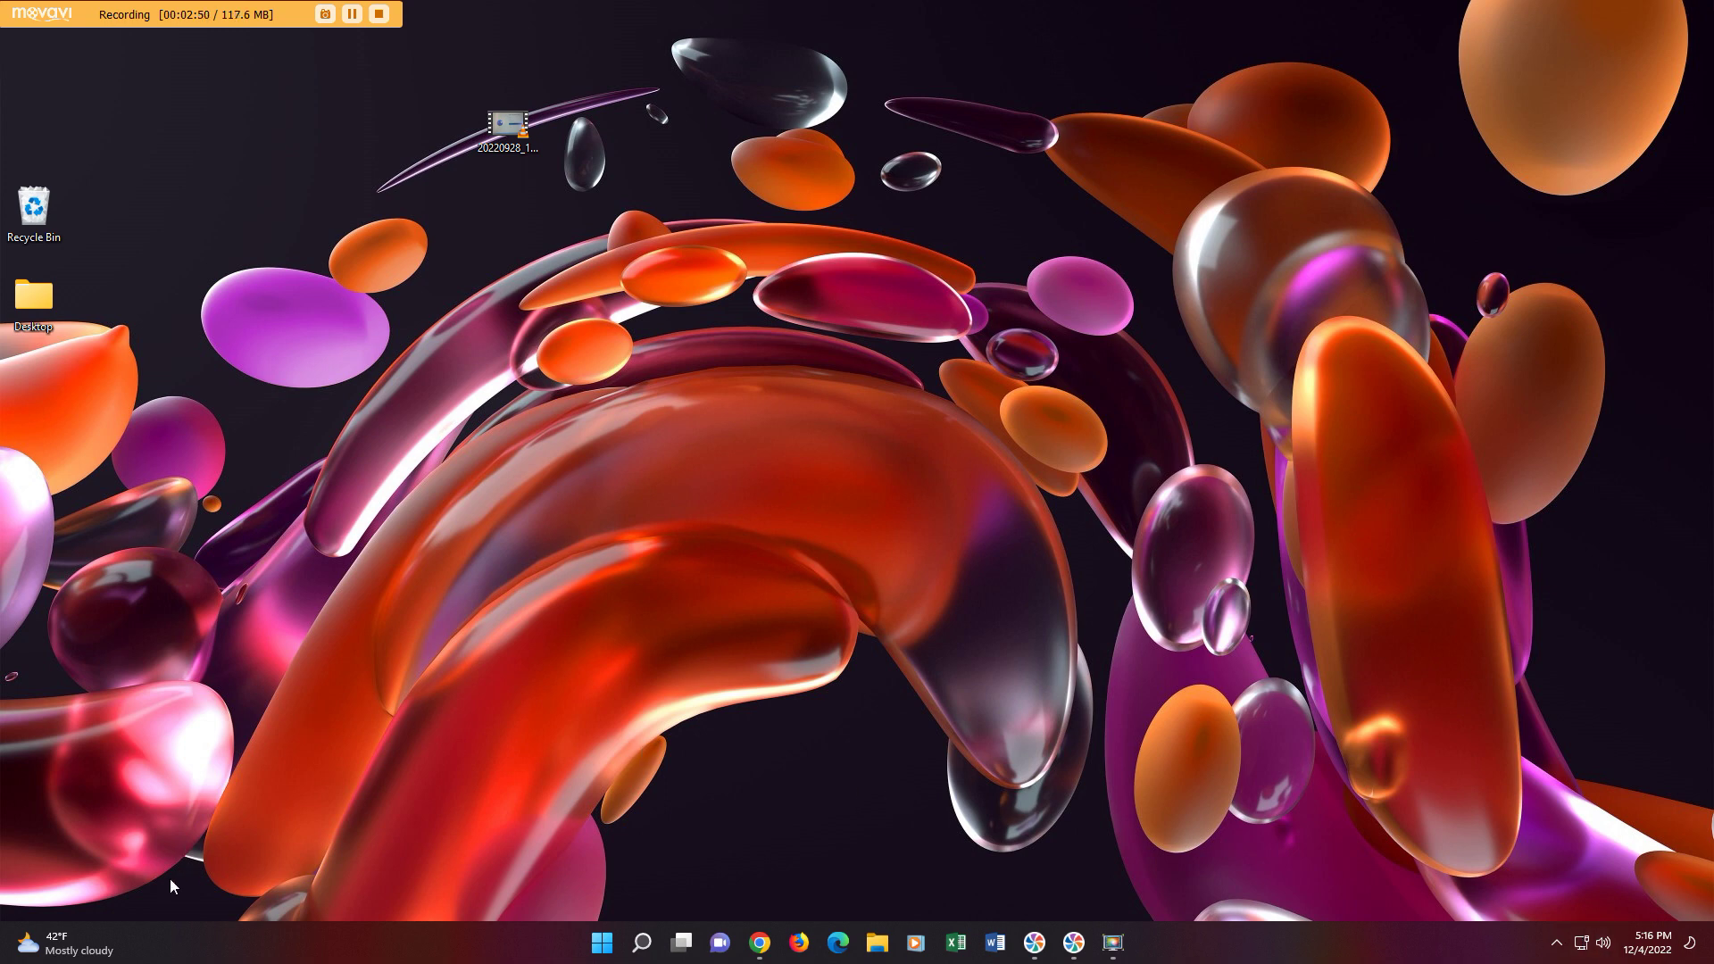
{"action": "left_click", "coordinate": [1605, 950]}
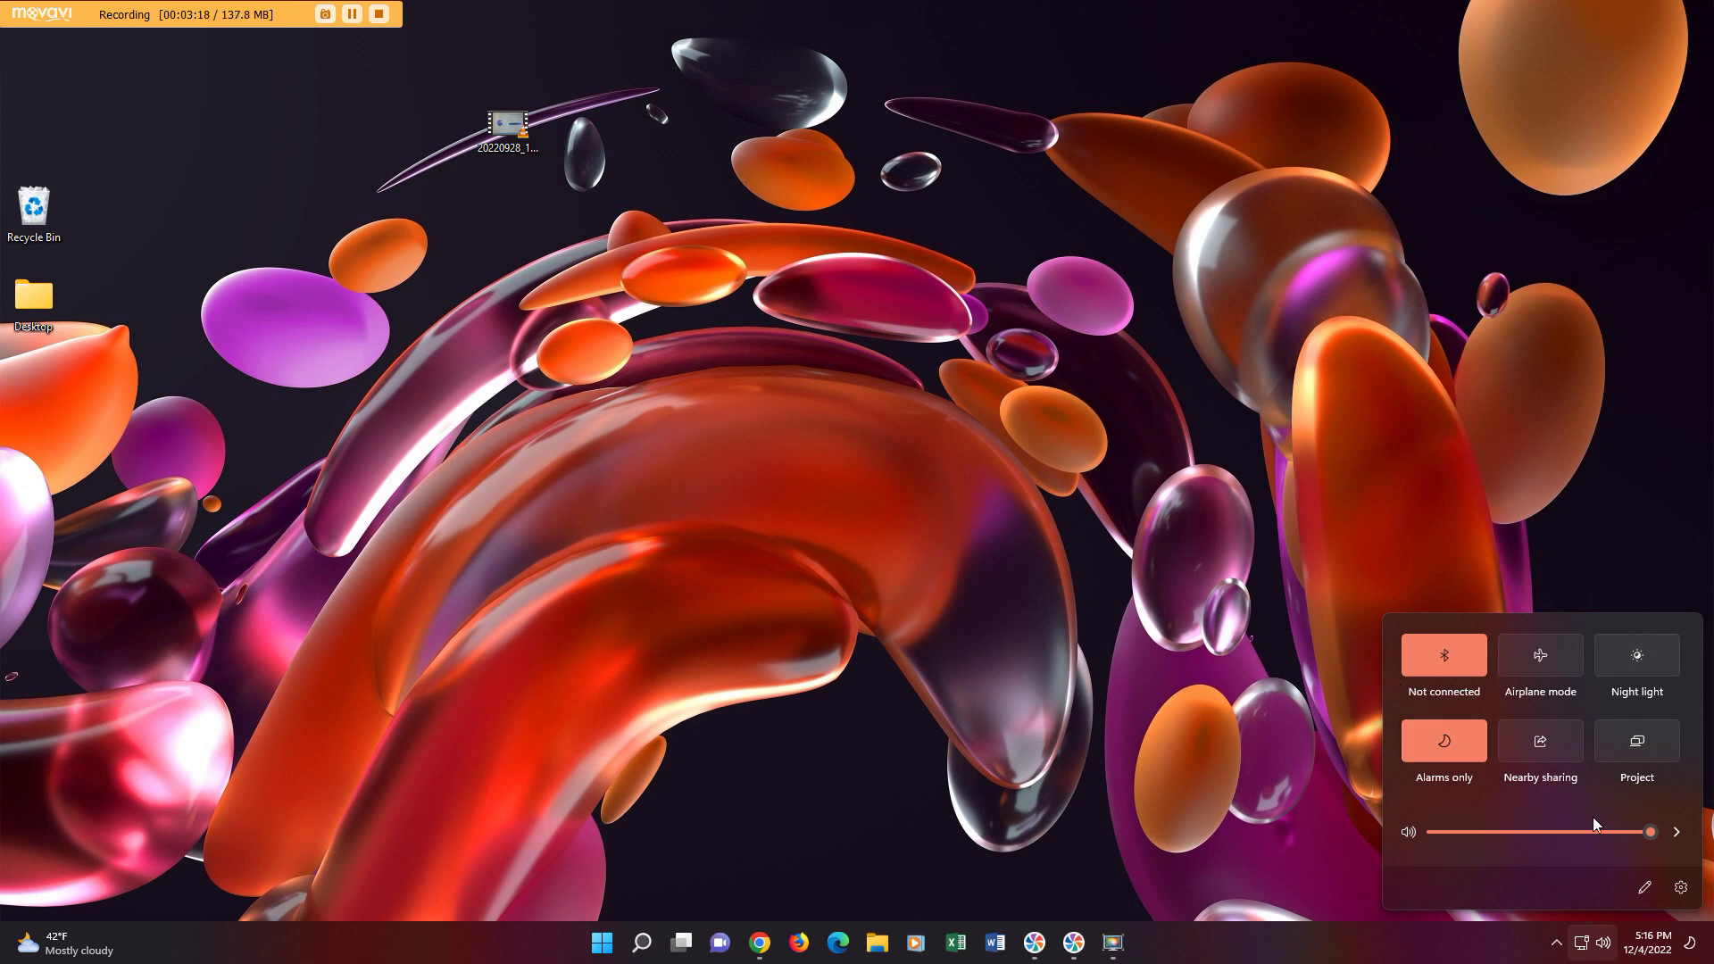
{"action": "left_click_drag", "start_coordinate": [1465, 836], "coordinate": [1653, 834]}
{"action": "left_click", "coordinate": [1385, 531]}
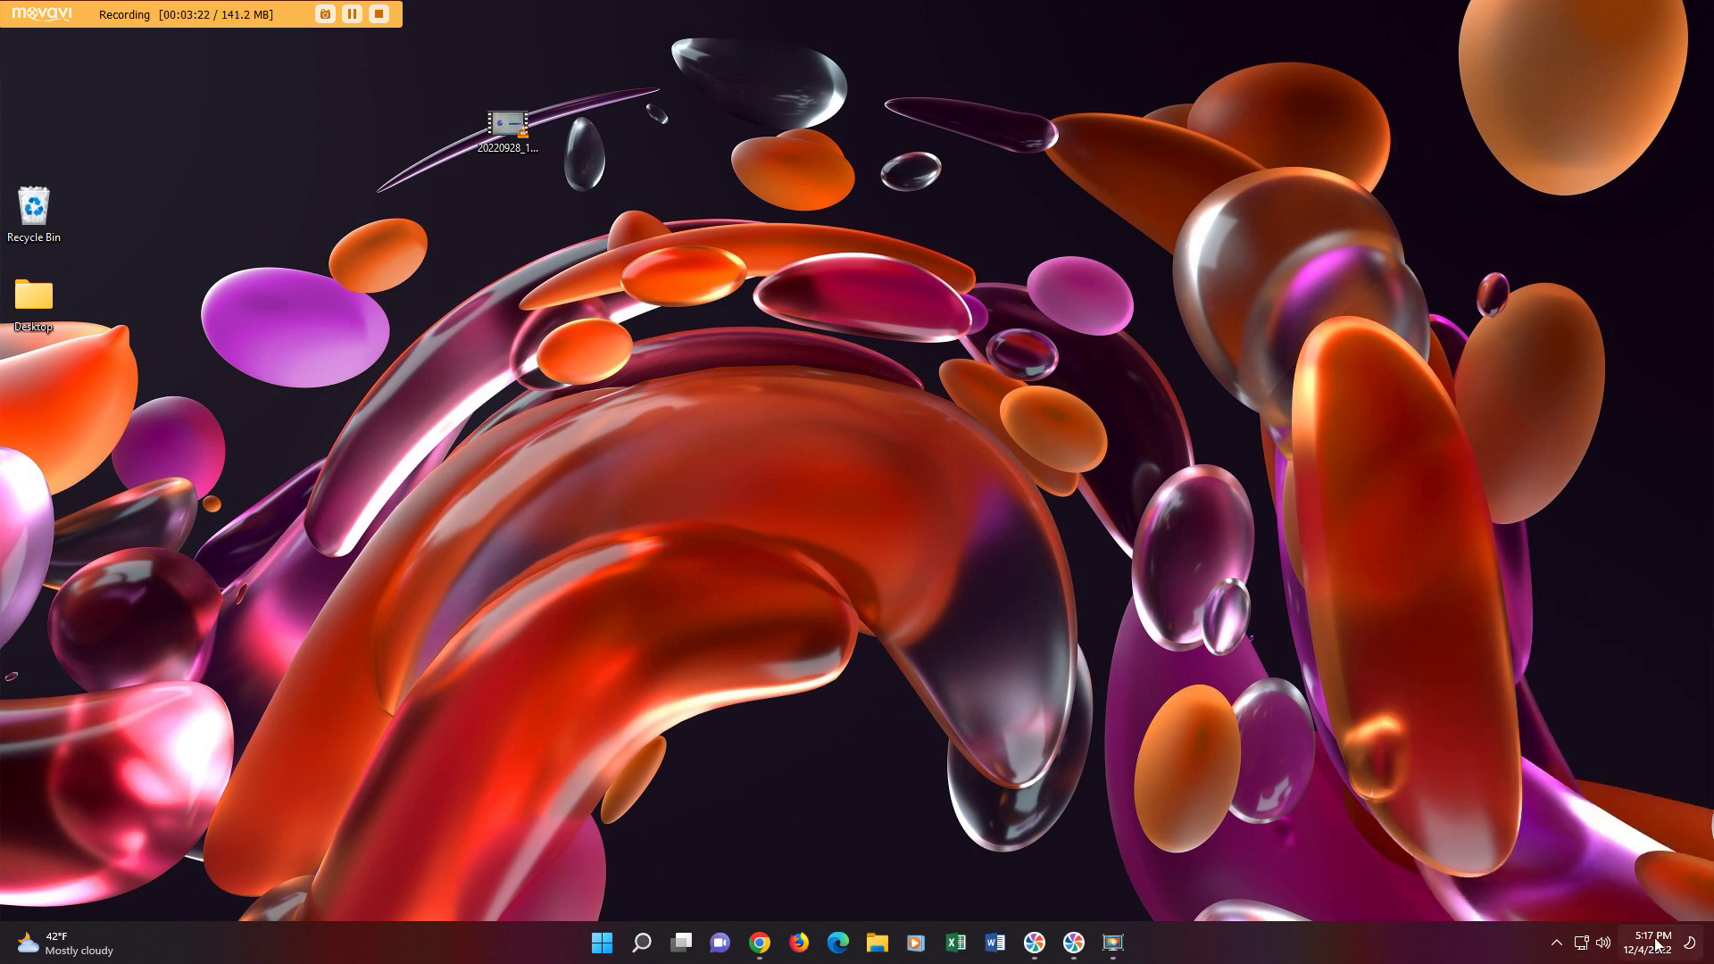
View the notifications and the December 2022 calendar, and close them.
{"action": "left_click", "coordinate": [1654, 944]}
{"action": "left_click", "coordinate": [1654, 945]}
{"action": "left_click", "coordinate": [1654, 944]}
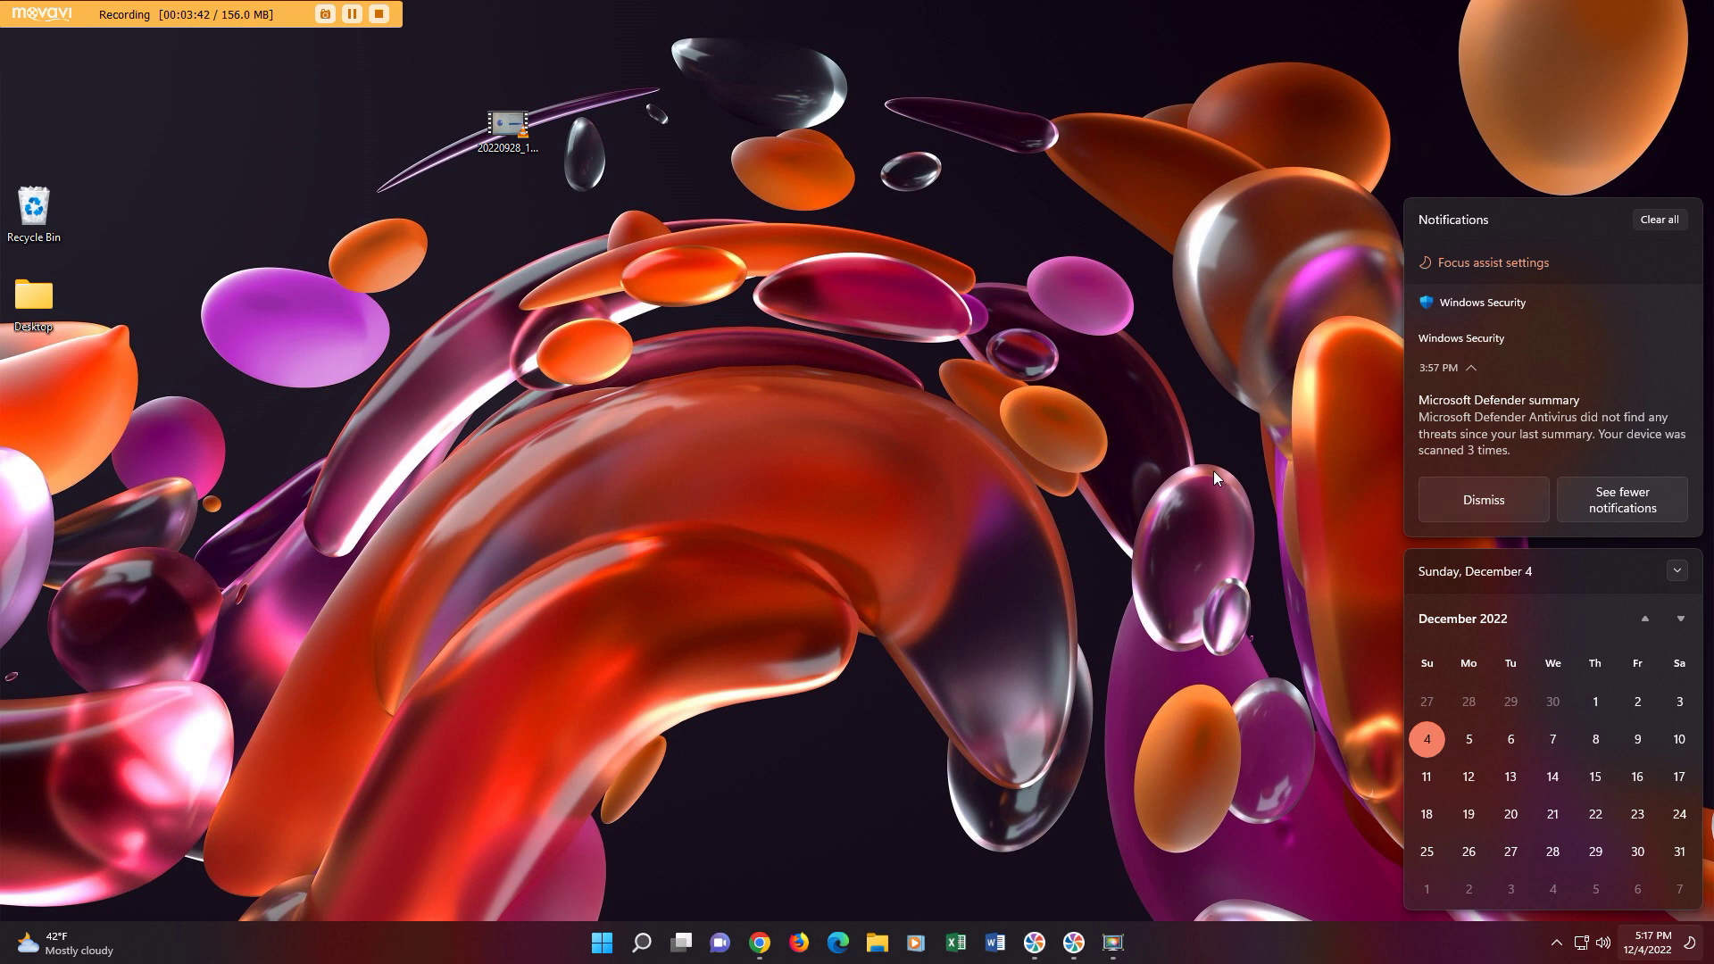
{"action": "left_click", "coordinate": [1187, 517]}
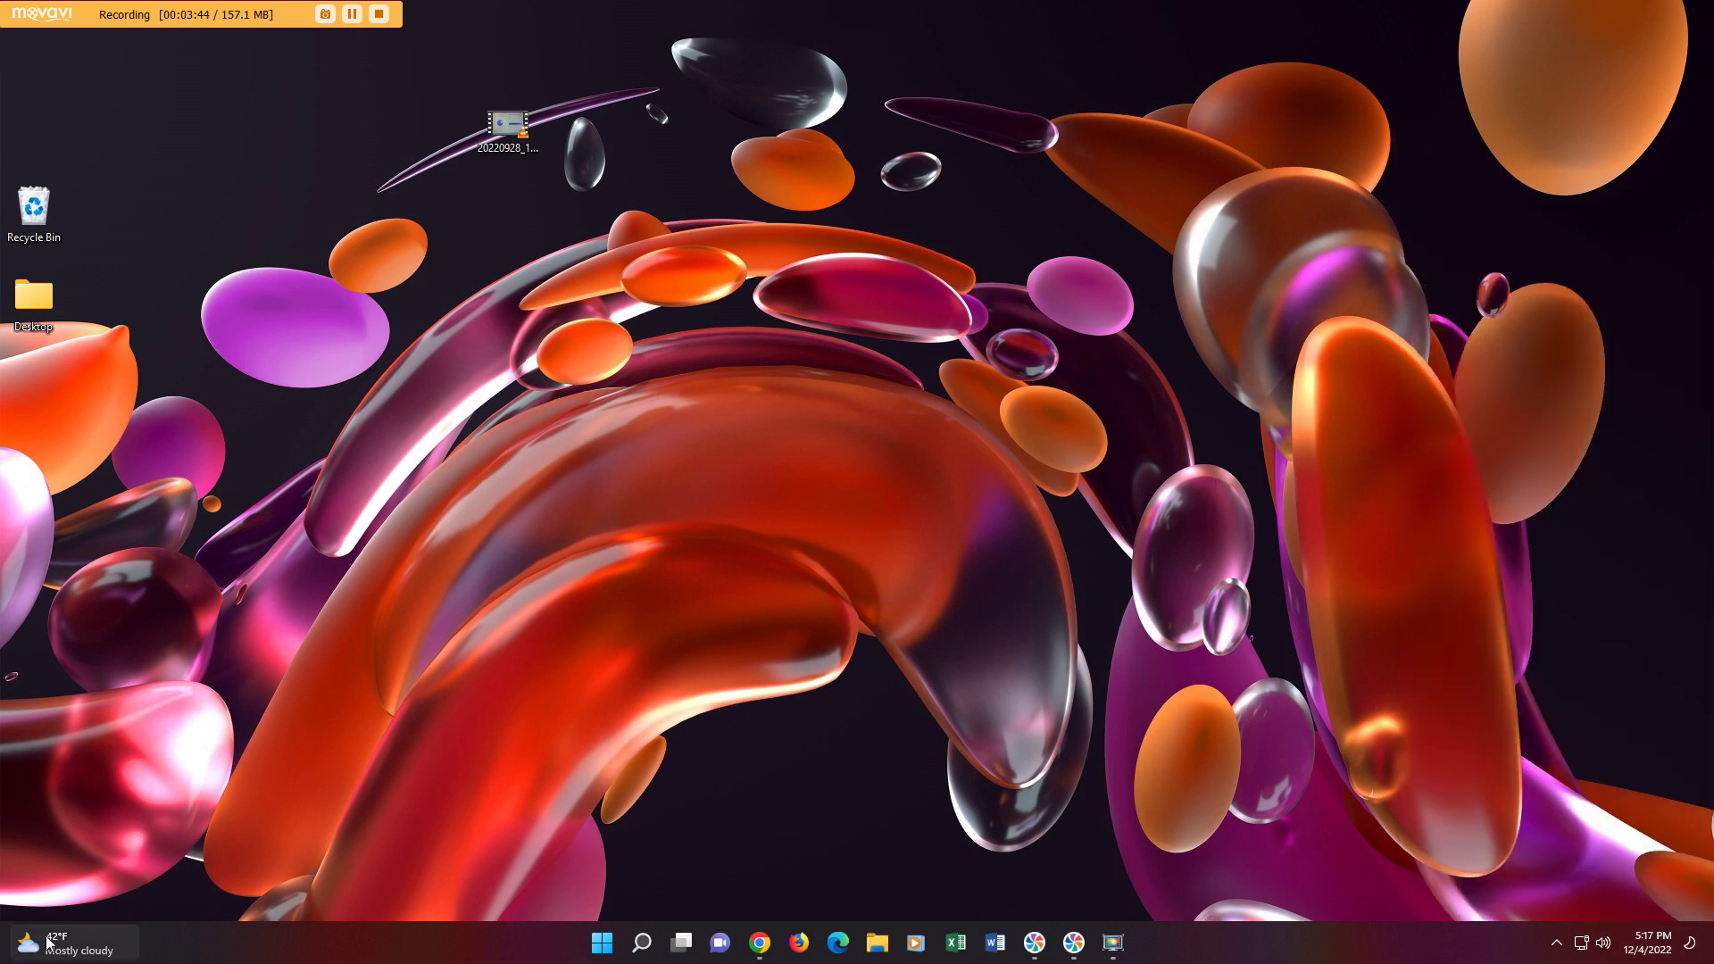
Bring up the widgets board from the weather display and dismiss it, twice.
{"action": "mouse_move", "coordinate": [45, 944]}
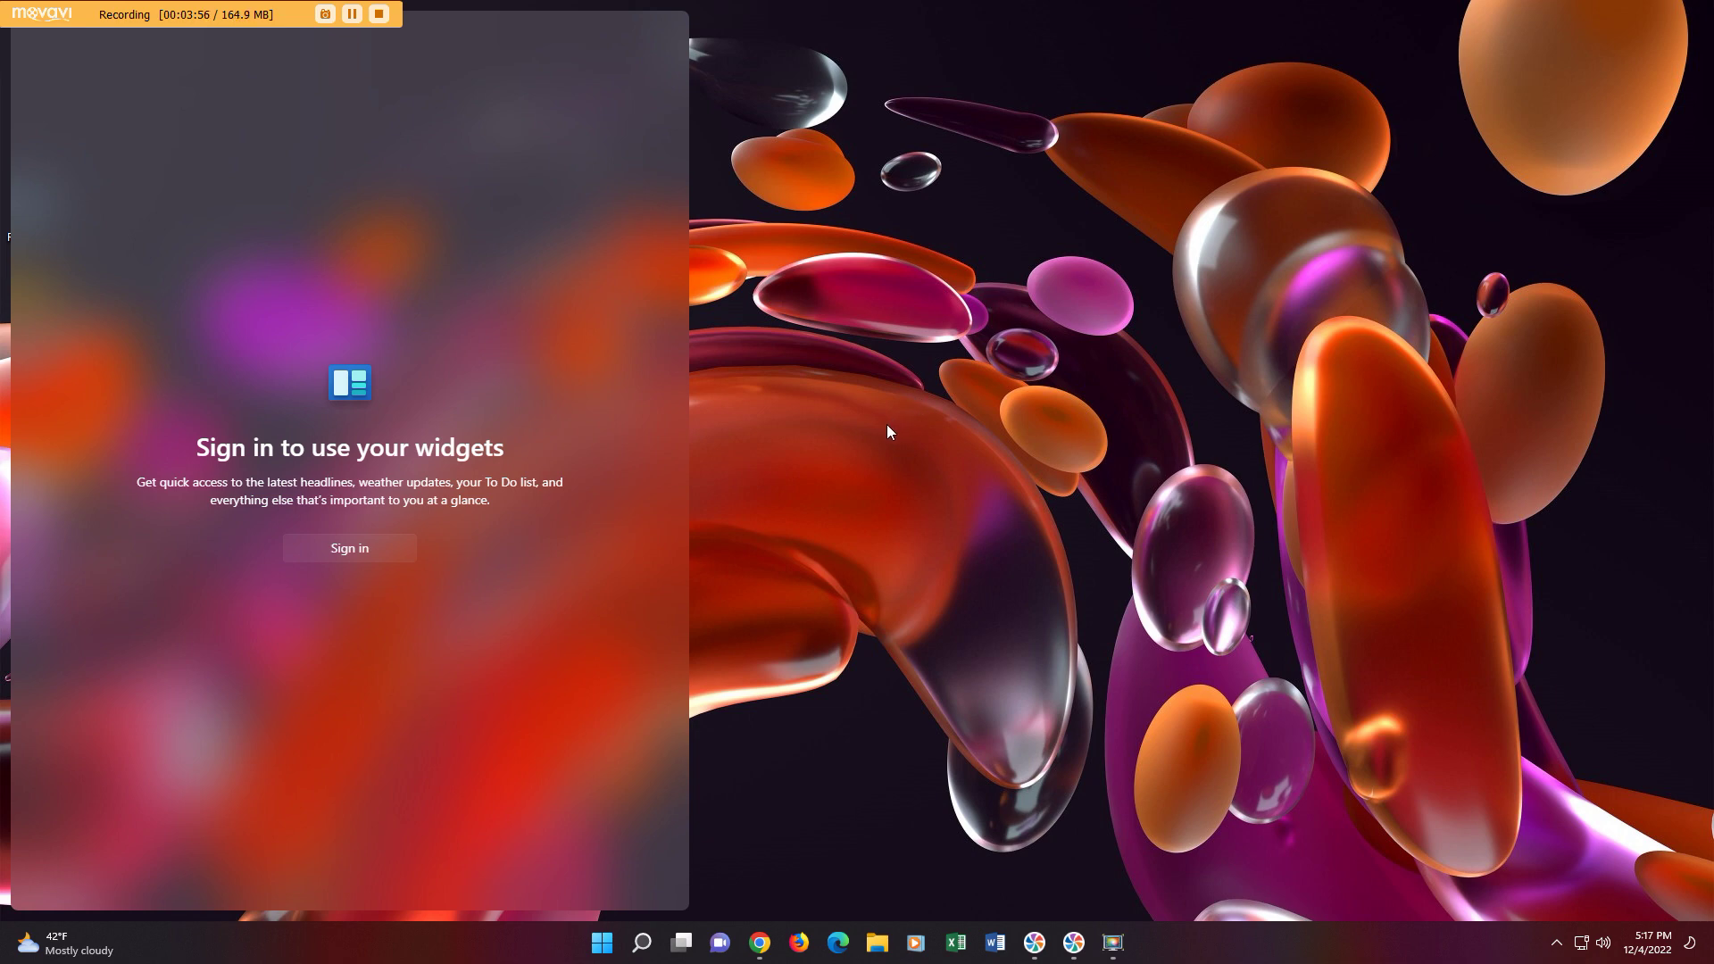
{"action": "left_click", "coordinate": [857, 447]}
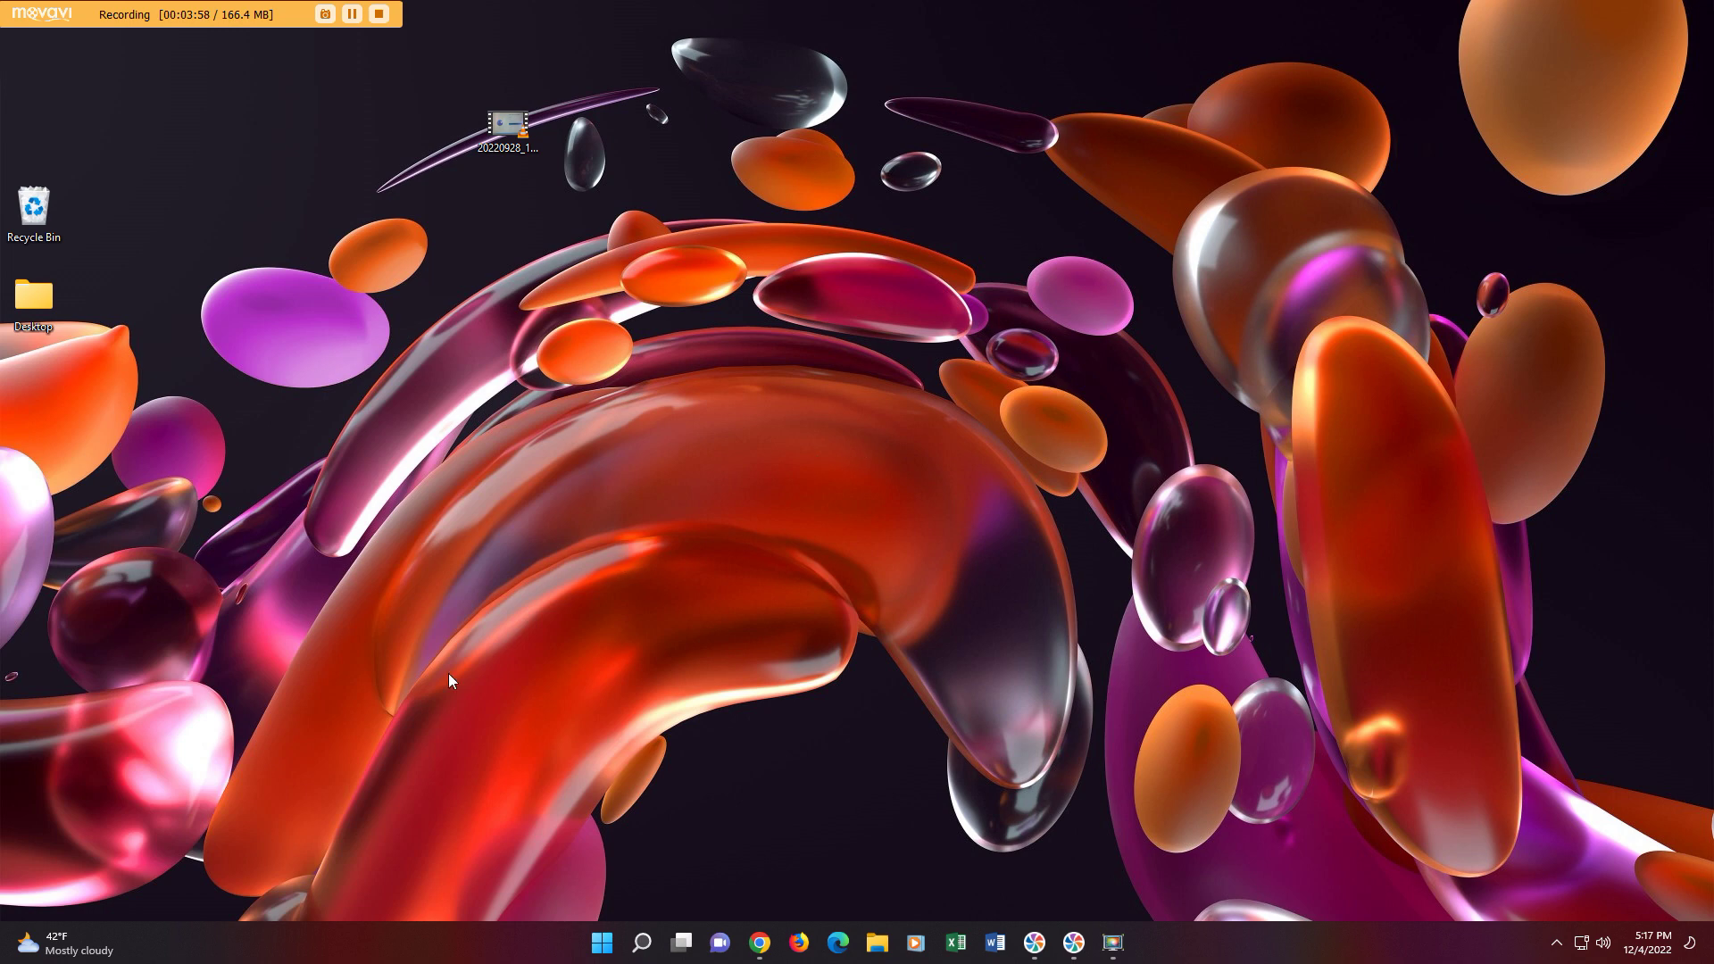
{"action": "mouse_move", "coordinate": [62, 955]}
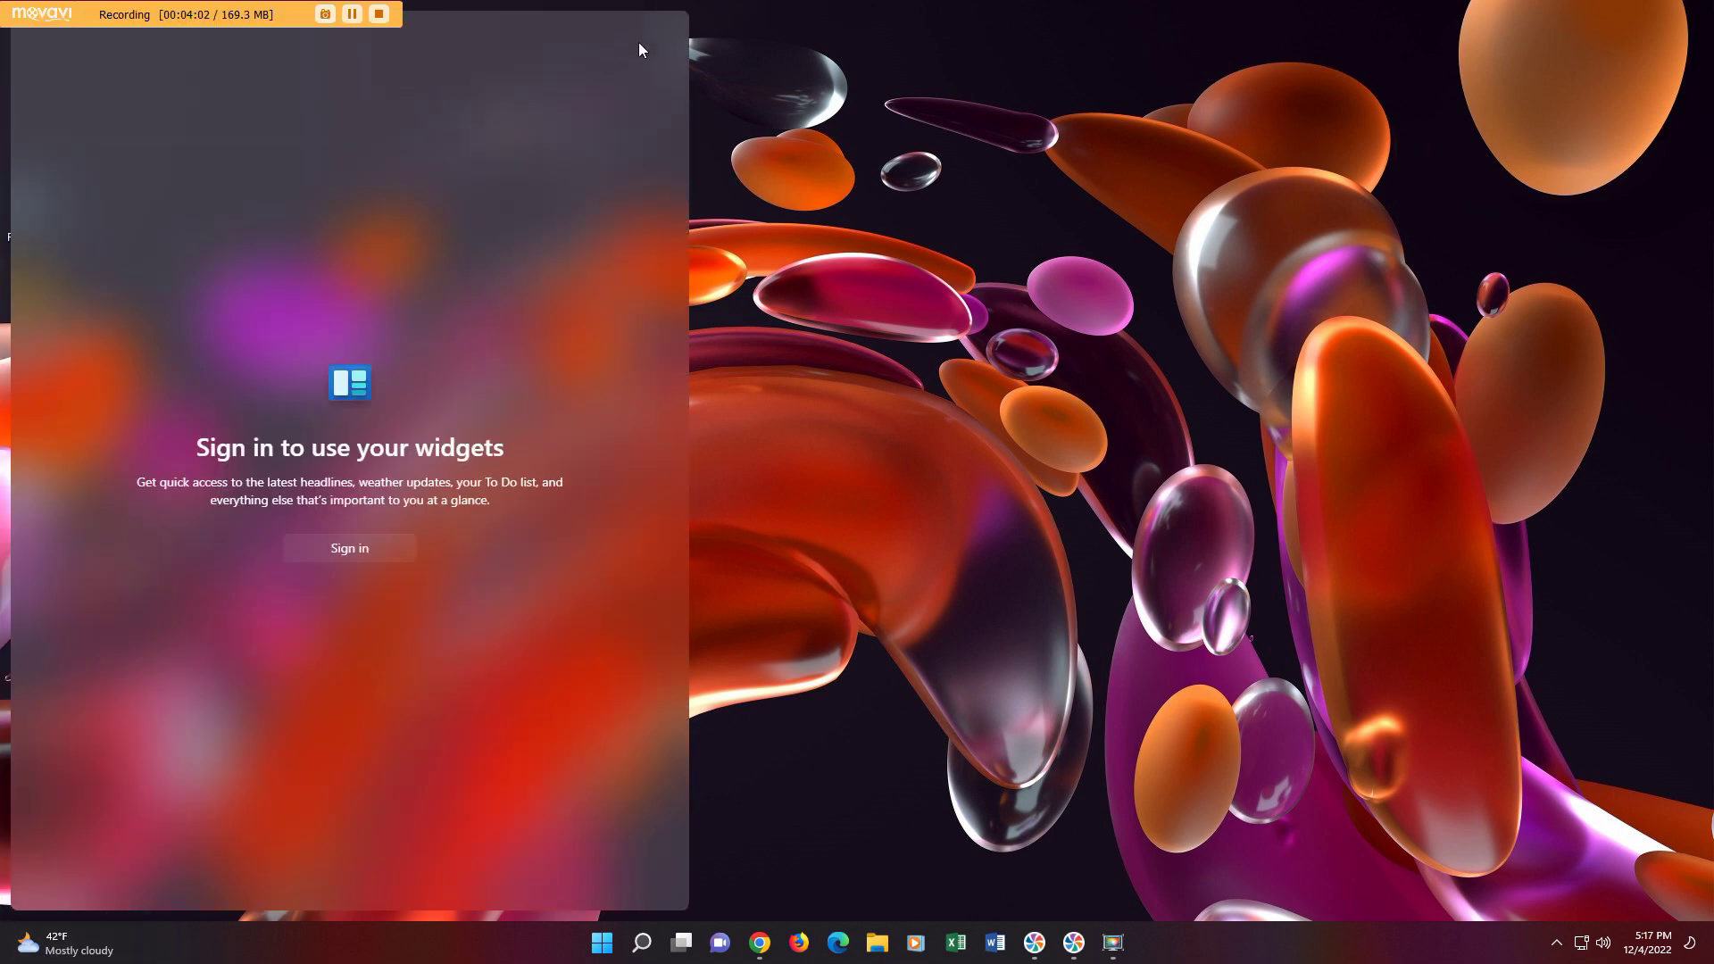
{"action": "left_click", "coordinate": [734, 224]}
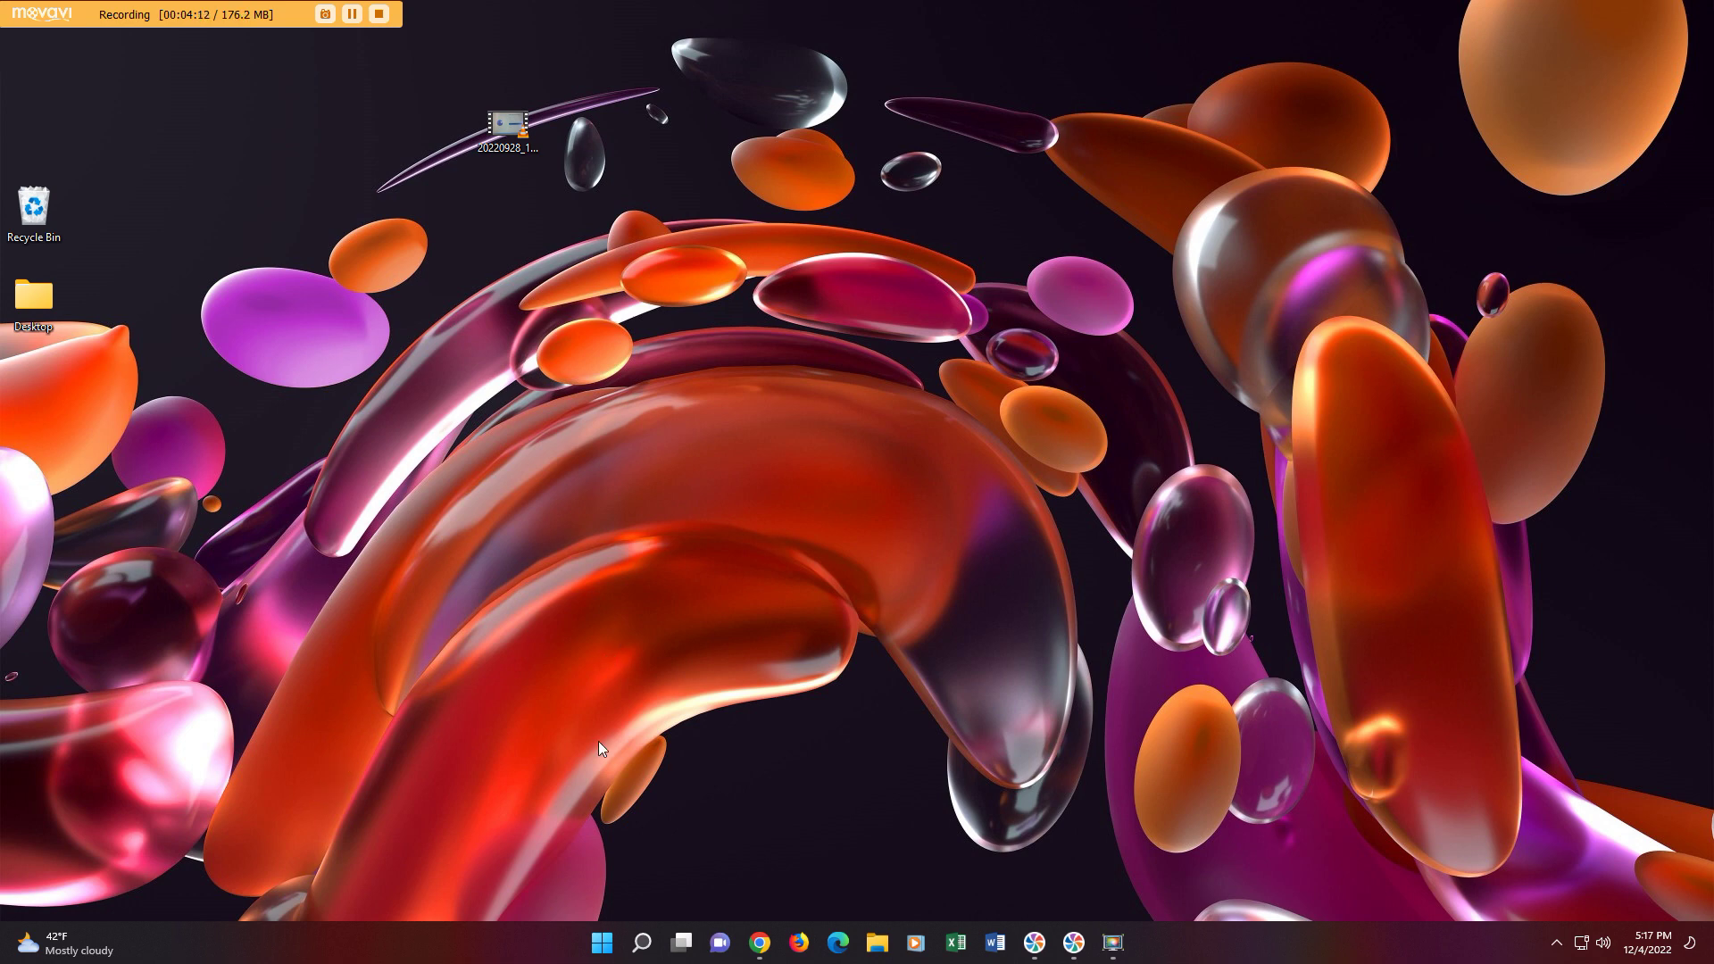
Open the System About page, examine the device and Windows specifications and related settings, and close Settings.
{"action": "right_click", "coordinate": [605, 949]}
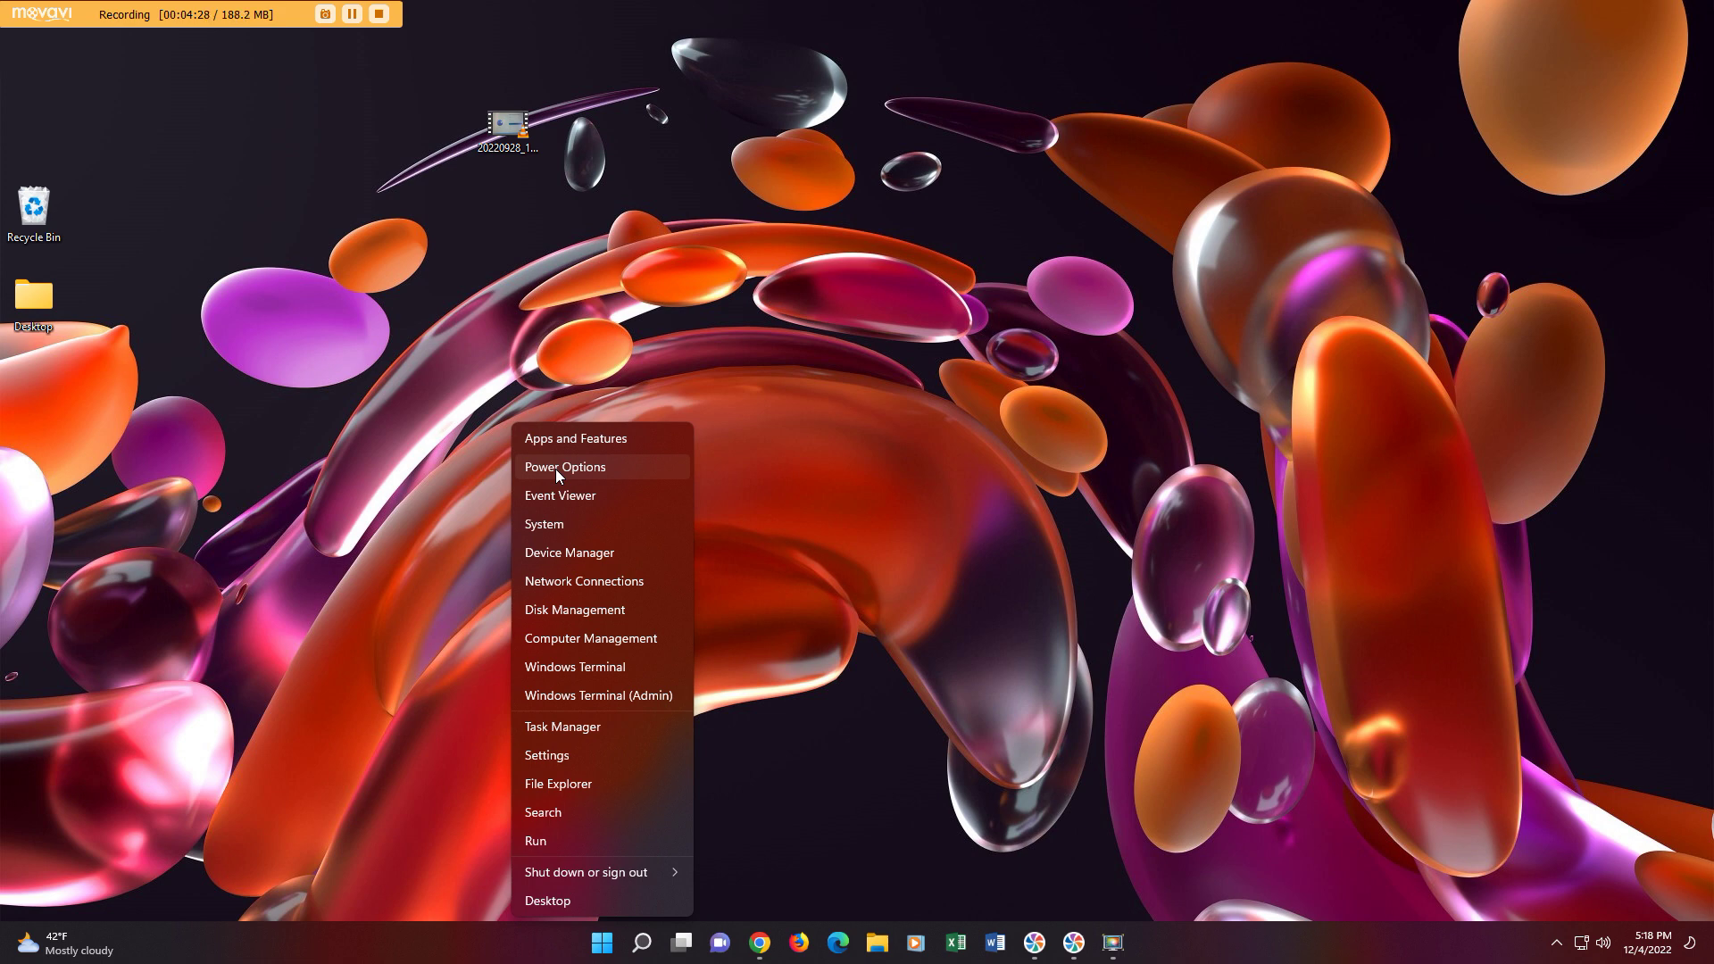
{"action": "left_click", "coordinate": [568, 522]}
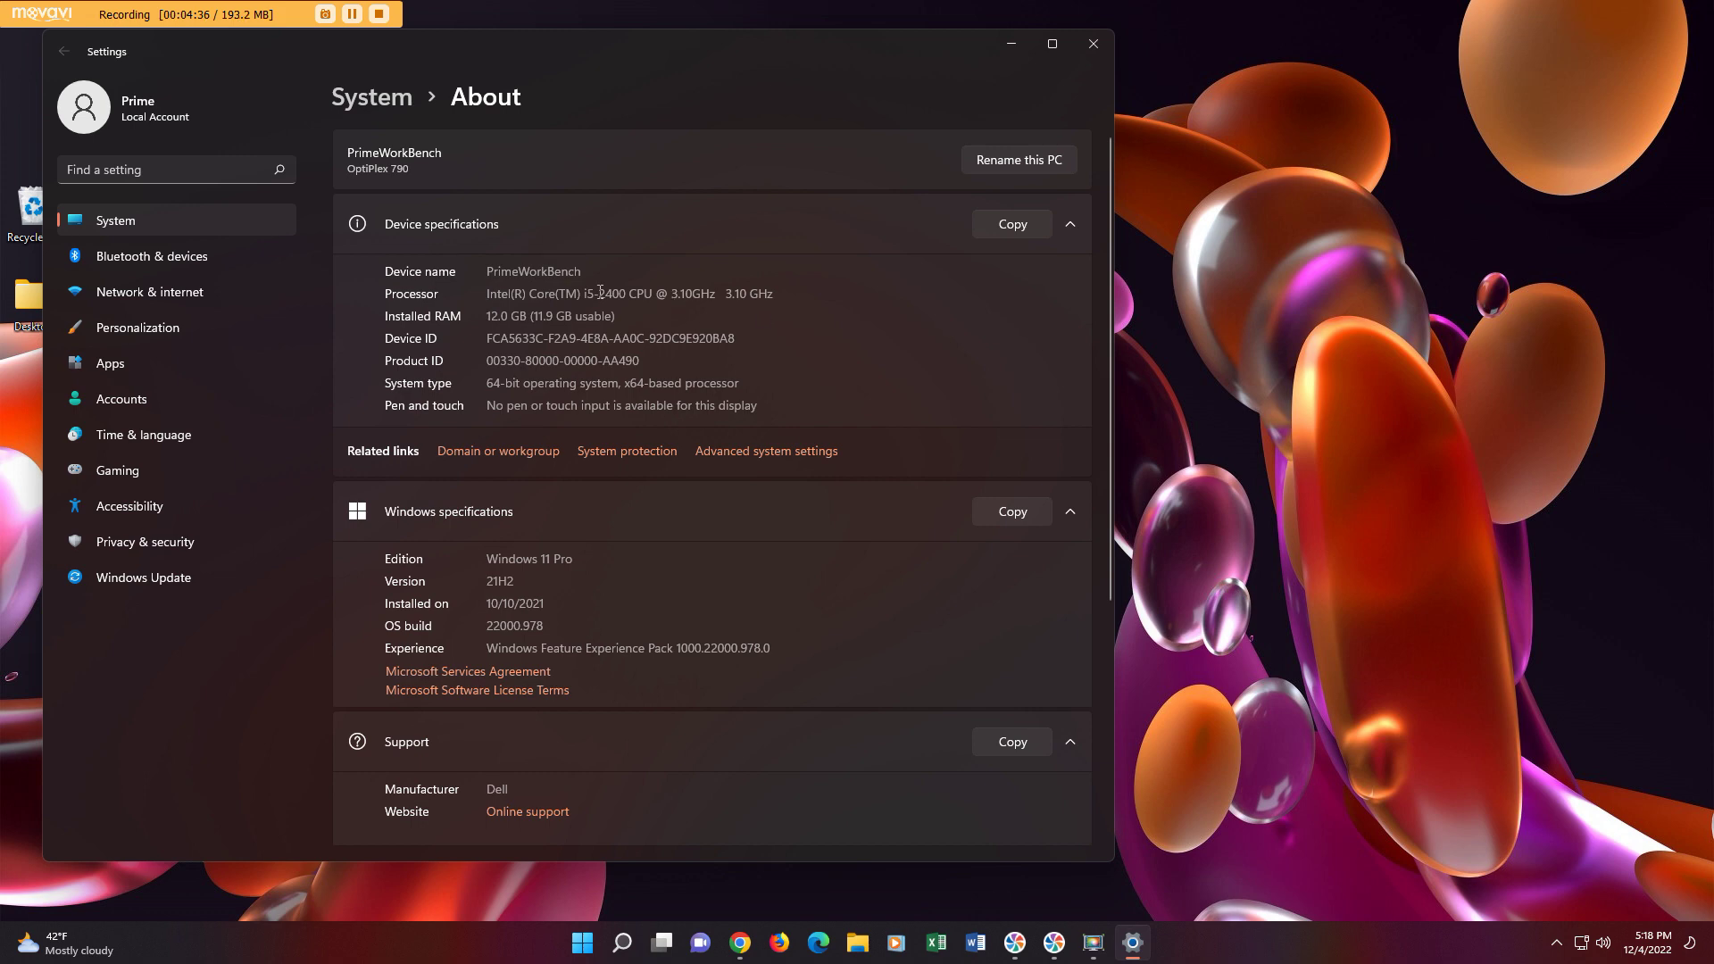
{"action": "scroll", "coordinate": [553, 338], "scroll_direction": "down", "scroll_amount": 3}
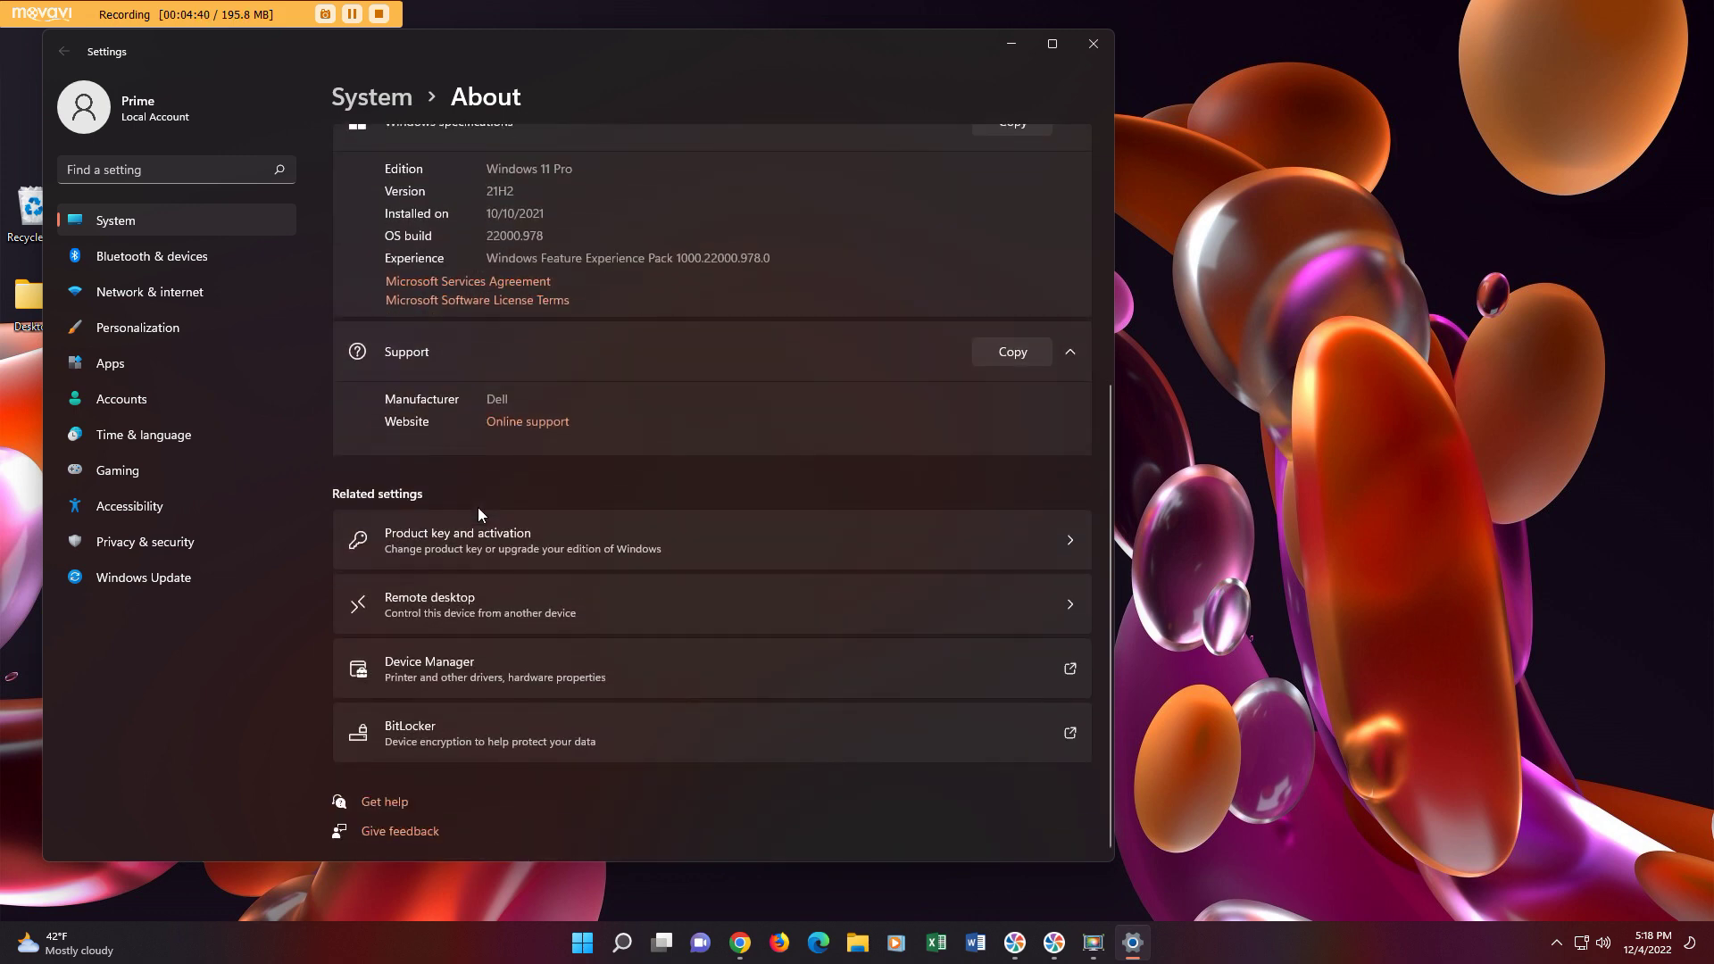
{"action": "scroll", "coordinate": [478, 507], "scroll_direction": "up", "scroll_amount": 4}
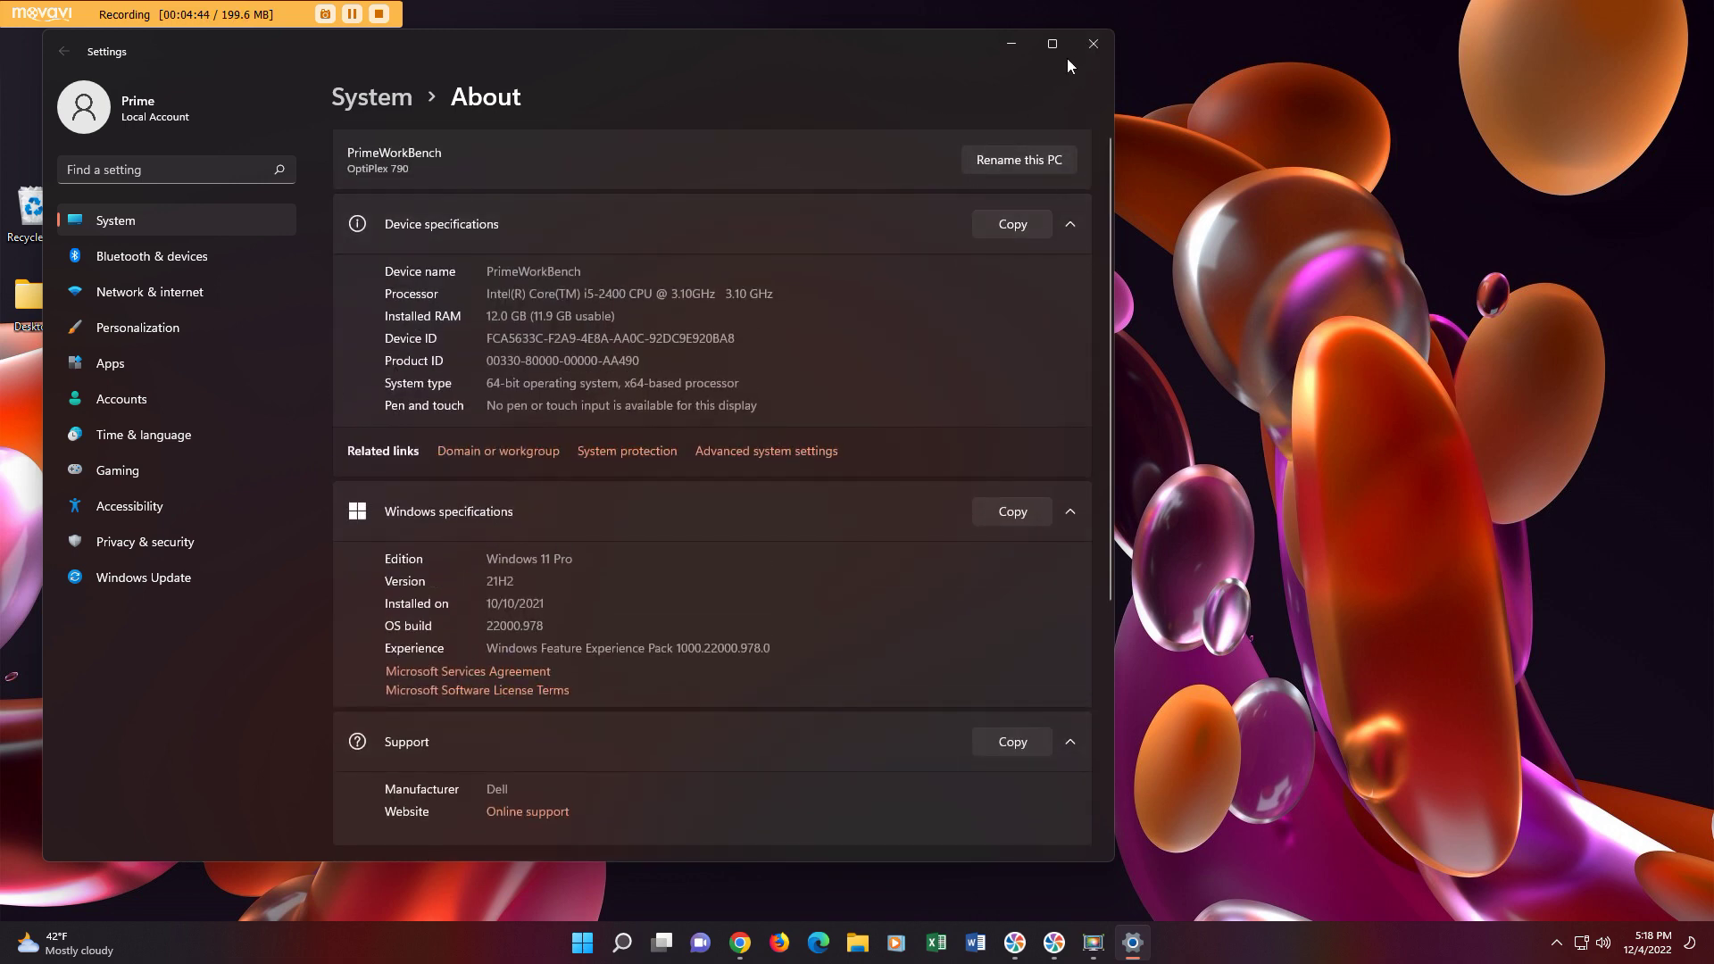
{"action": "left_click", "coordinate": [1094, 50]}
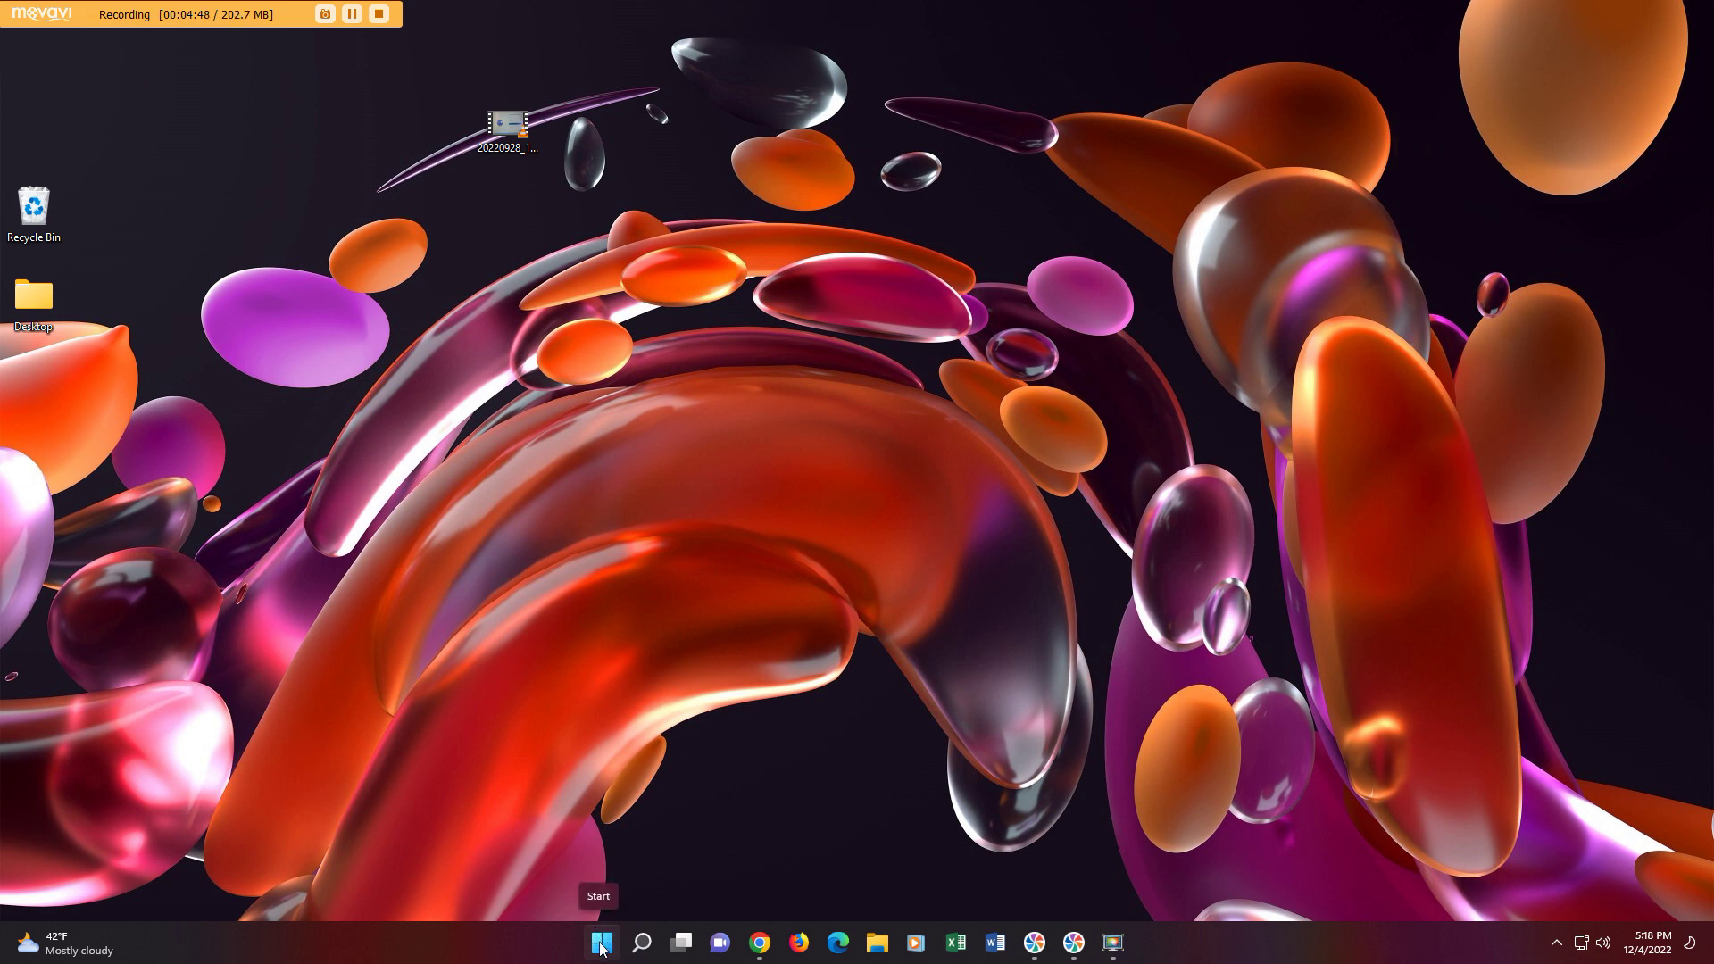
Open the network connections from the Start system tools, and examine the volumes and partitions in Disk Management before closing it.
{"action": "right_click", "coordinate": [602, 949]}
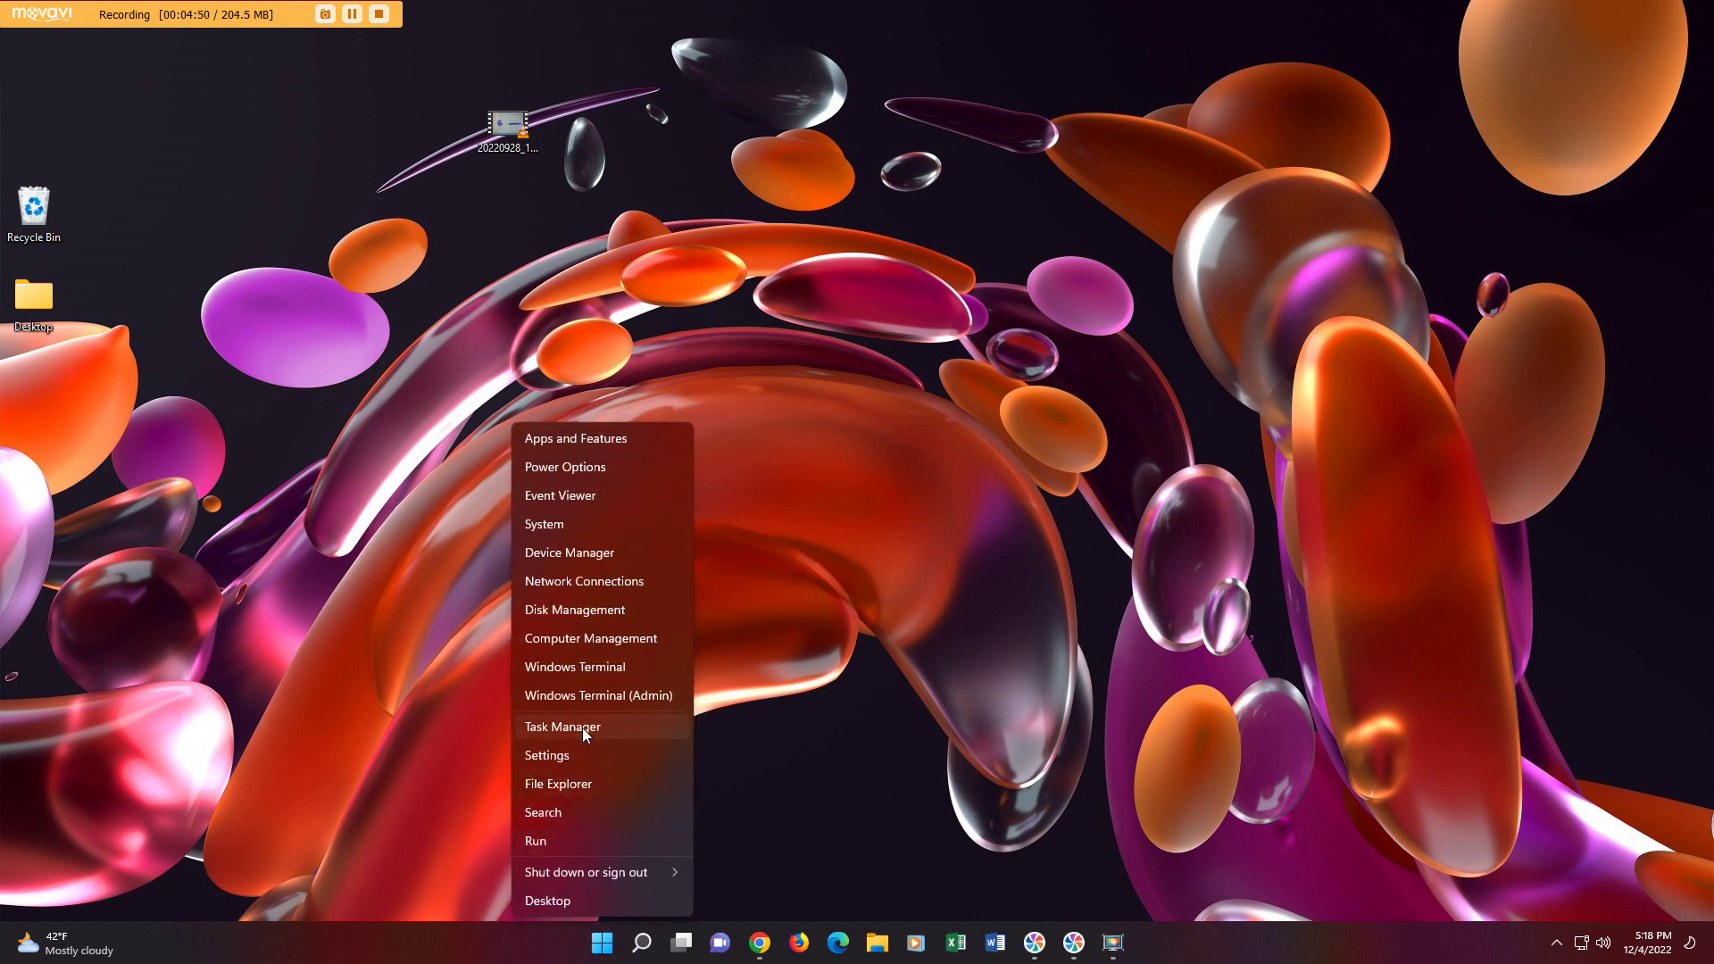
{"action": "left_click", "coordinate": [558, 585]}
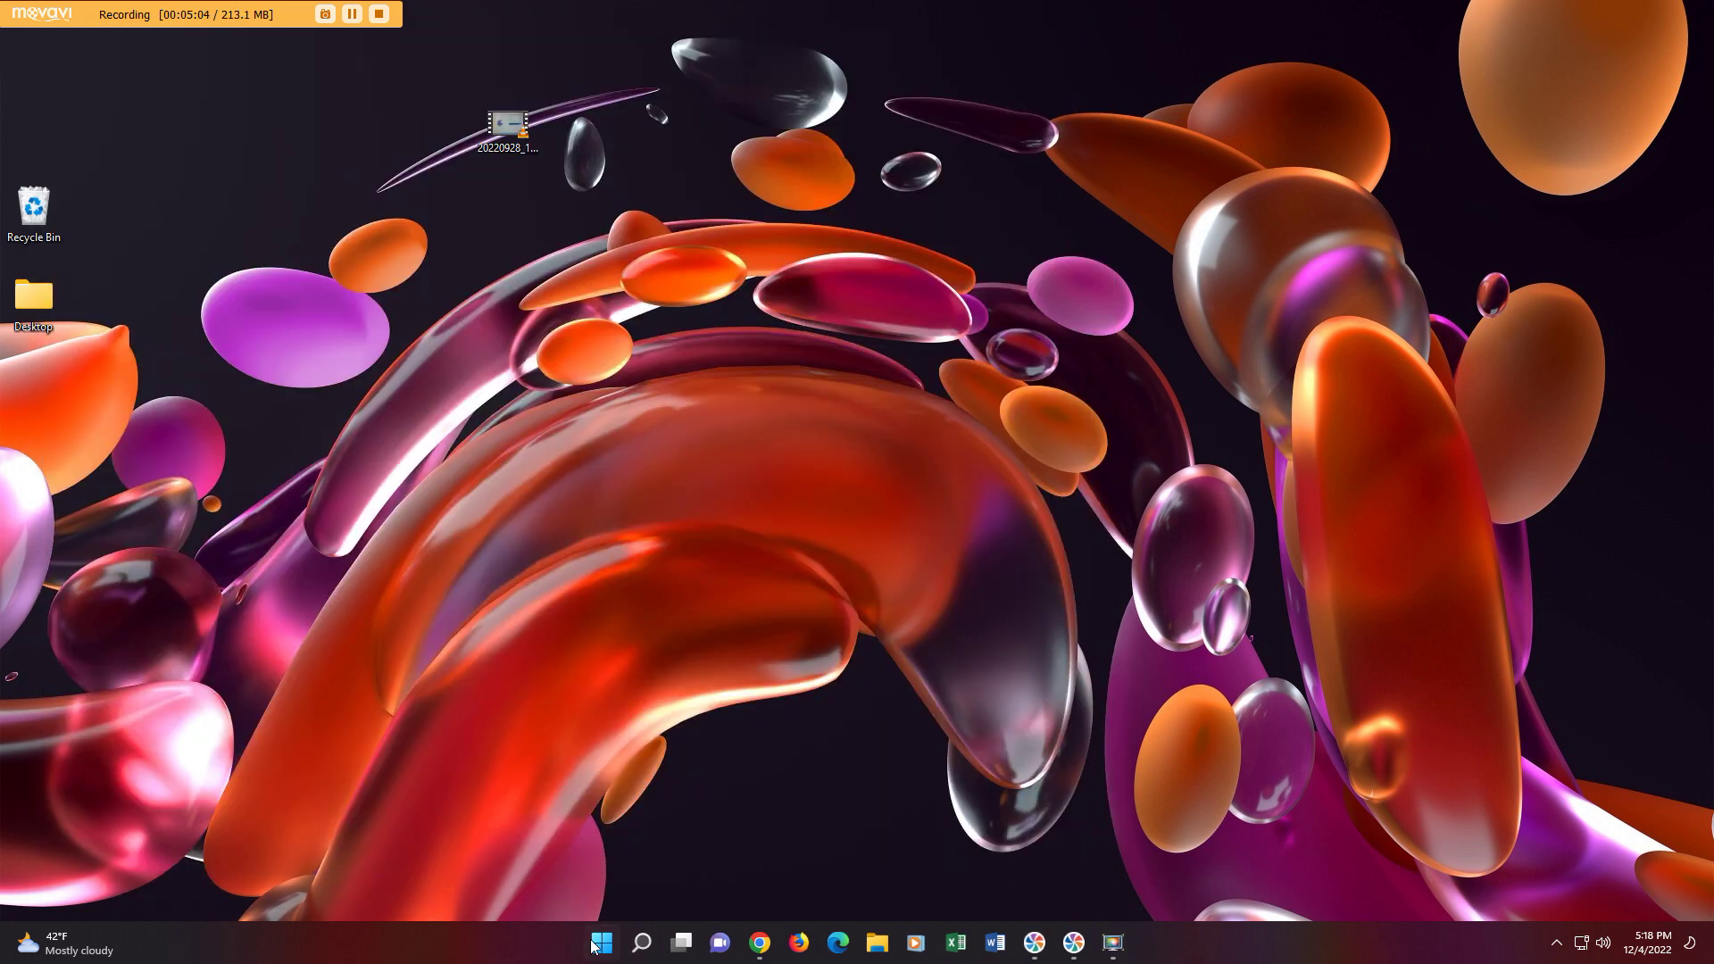
{"action": "right_click", "coordinate": [600, 942]}
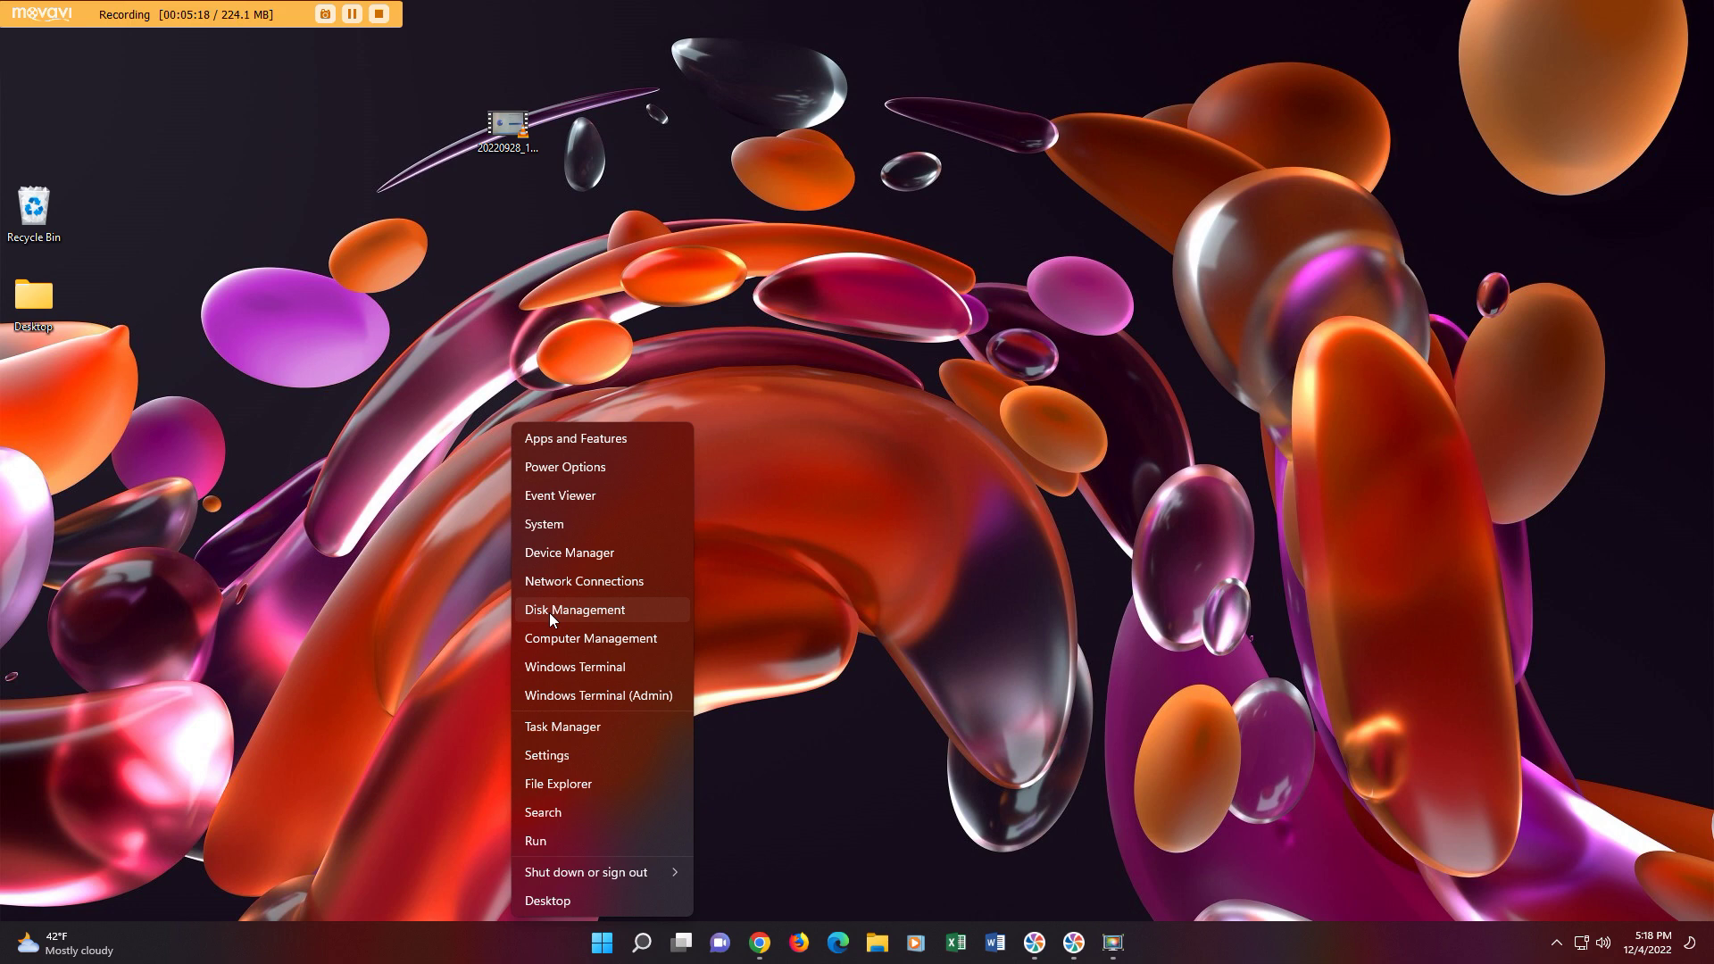
{"action": "left_click", "coordinate": [617, 609]}
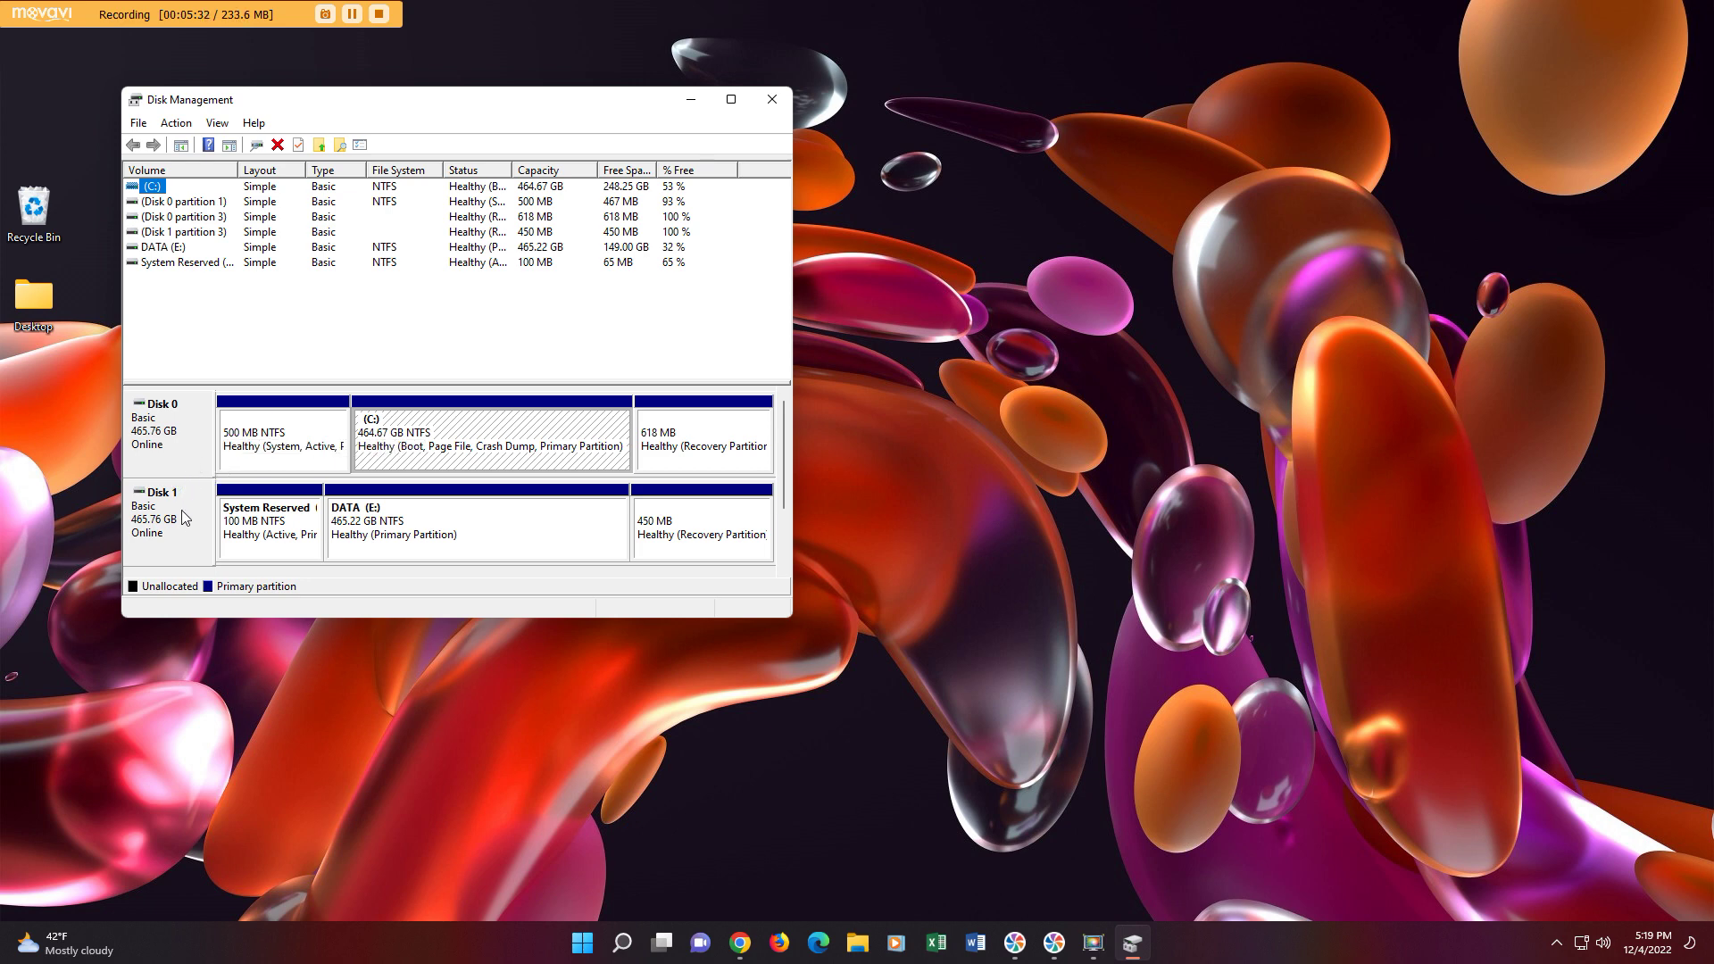
{"action": "left_click", "coordinate": [771, 99]}
Look through Task Scheduler, Shared Folders, Local Users and Groups, and Device Manager in Computer Management, and close it.
{"action": "right_click", "coordinate": [602, 942]}
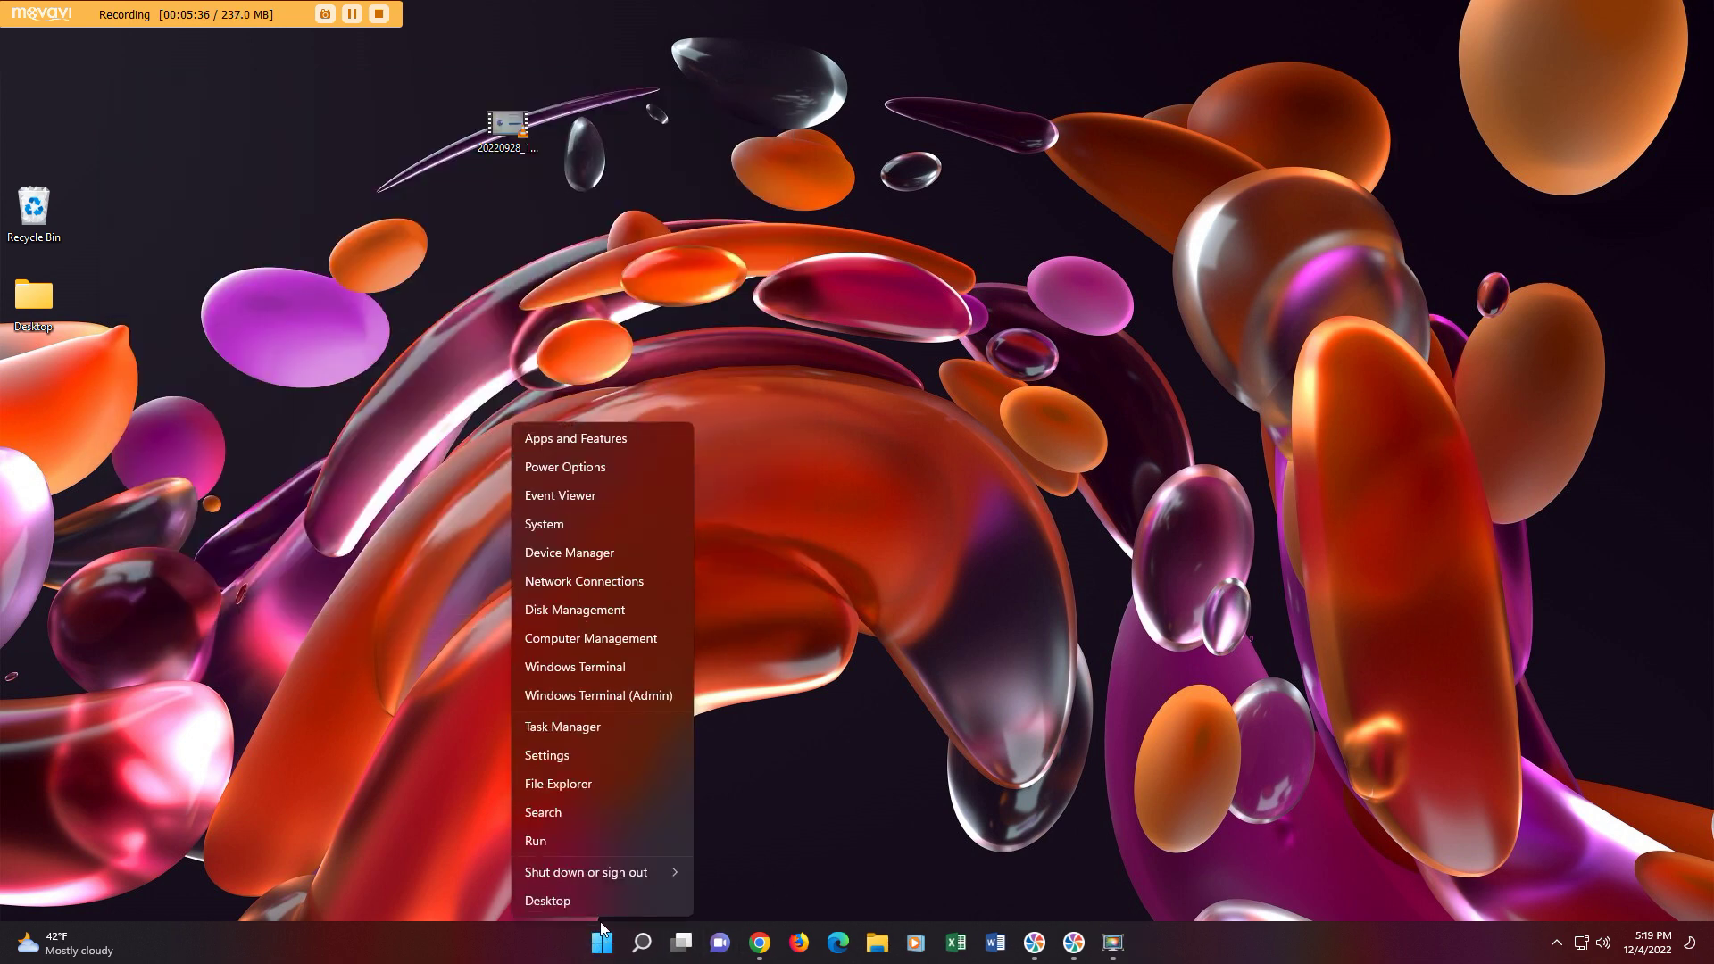
{"action": "left_click", "coordinate": [596, 645]}
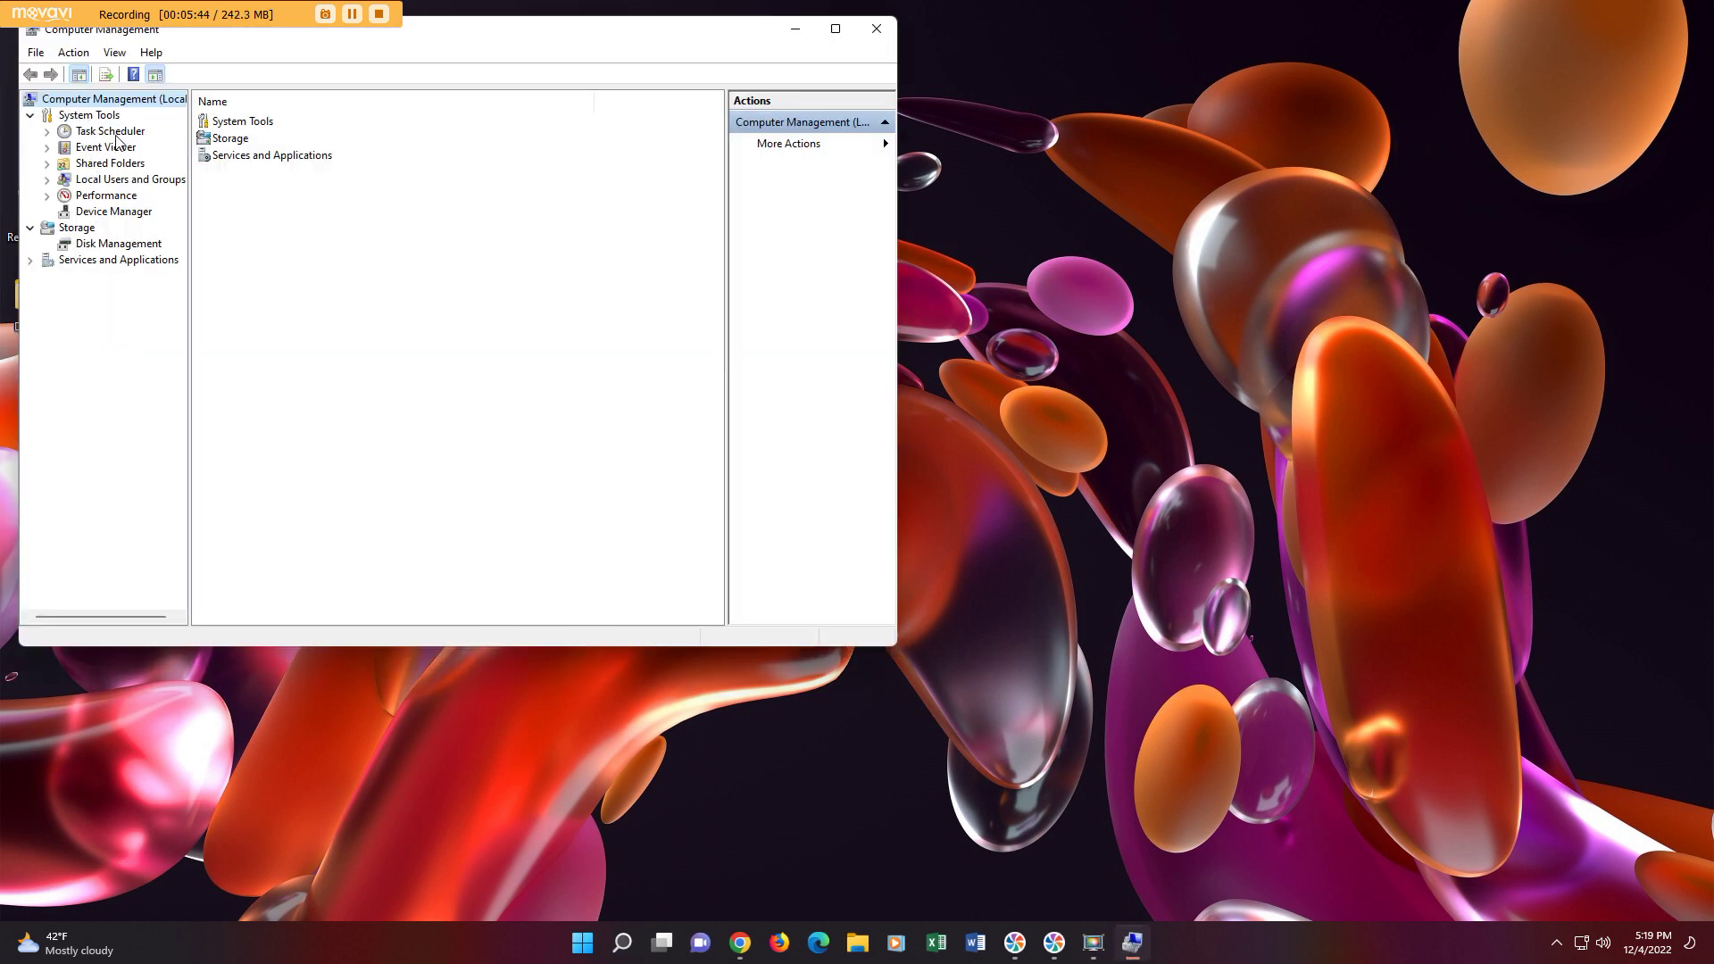
{"action": "left_click", "coordinate": [115, 134]}
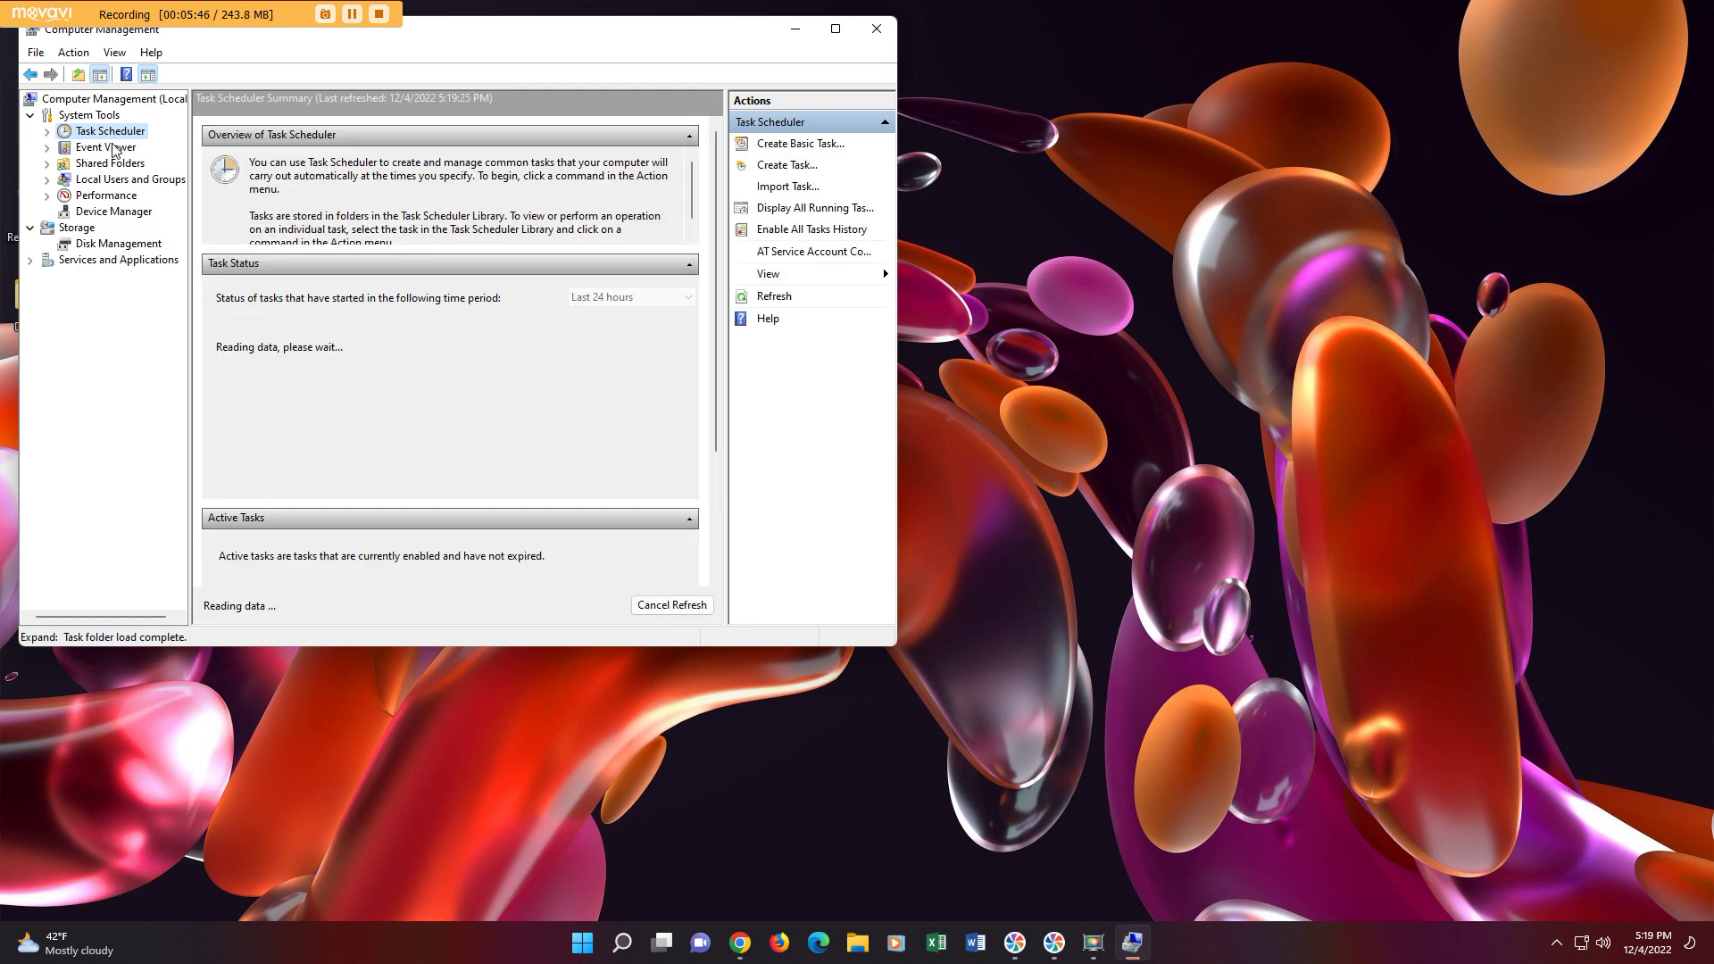
{"action": "left_click", "coordinate": [114, 168]}
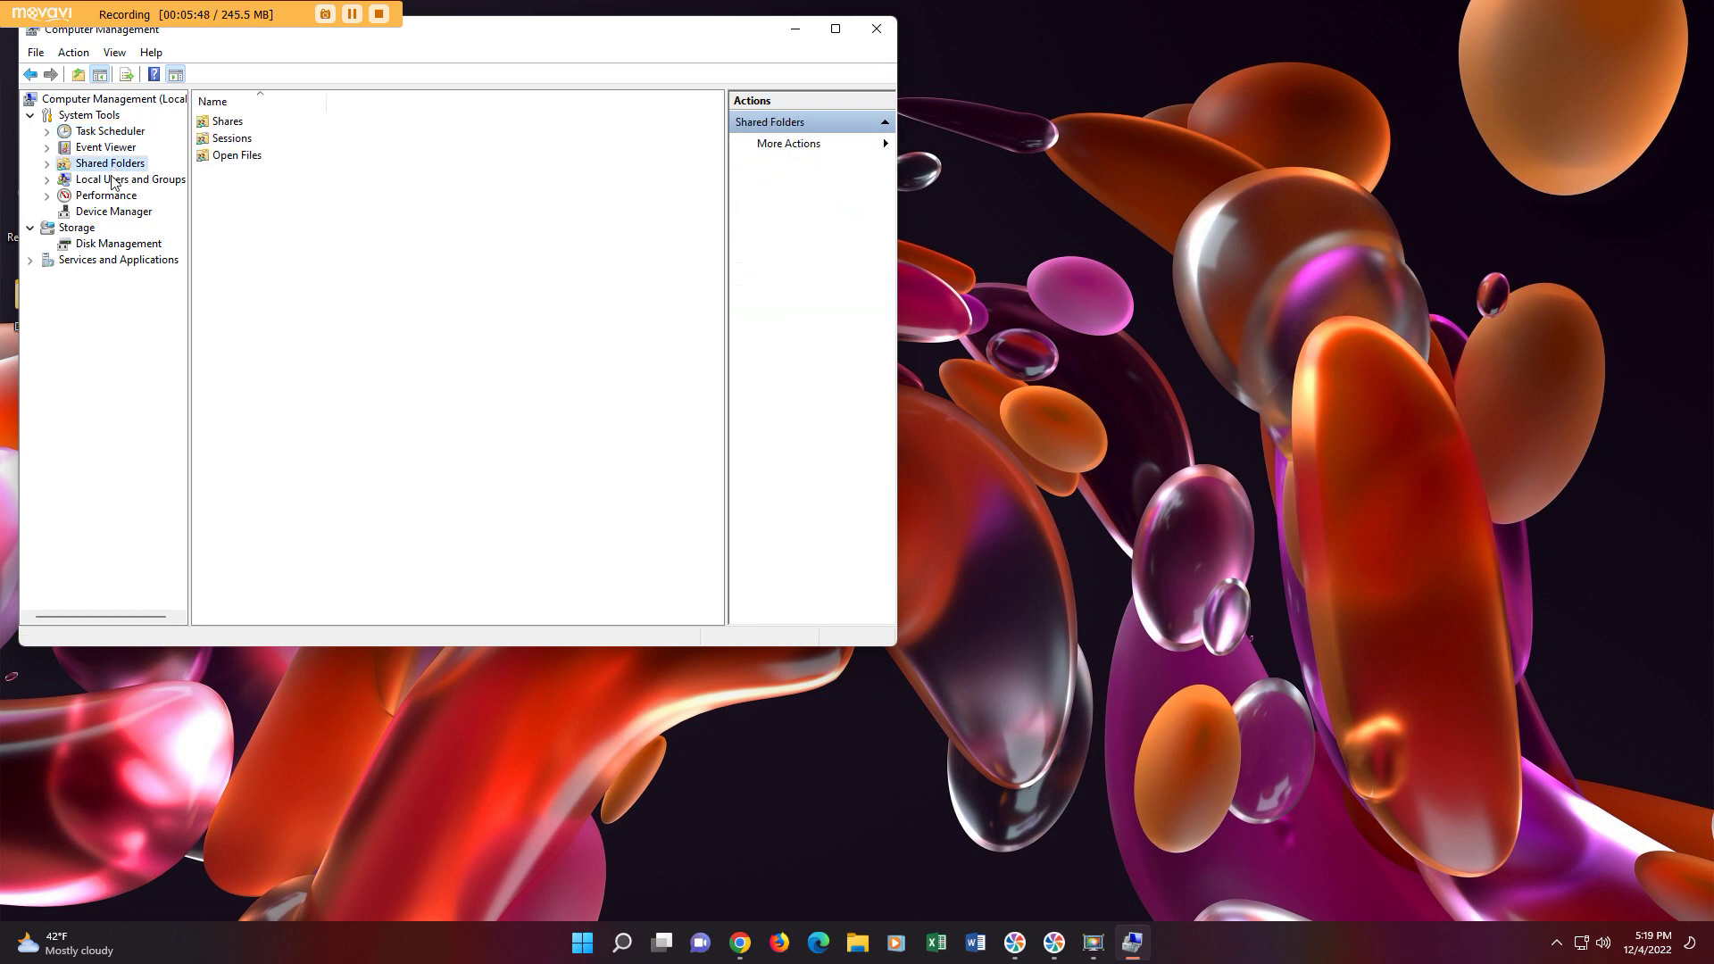
{"action": "left_click", "coordinate": [108, 181]}
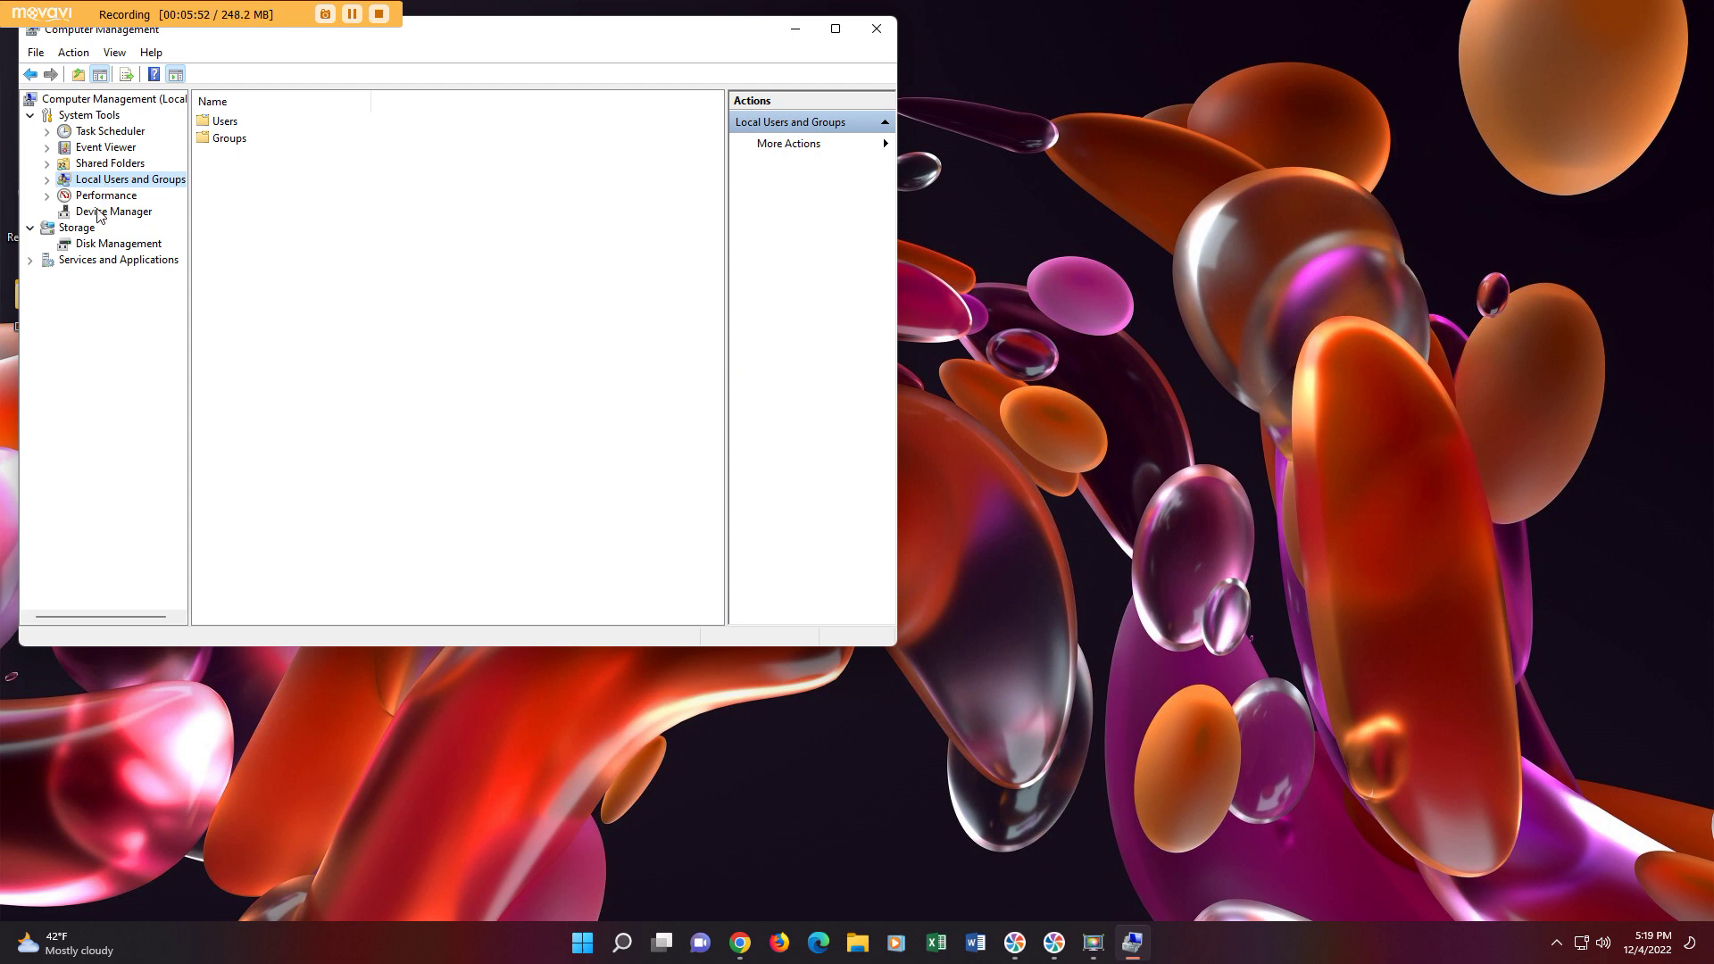
{"action": "left_click", "coordinate": [100, 213]}
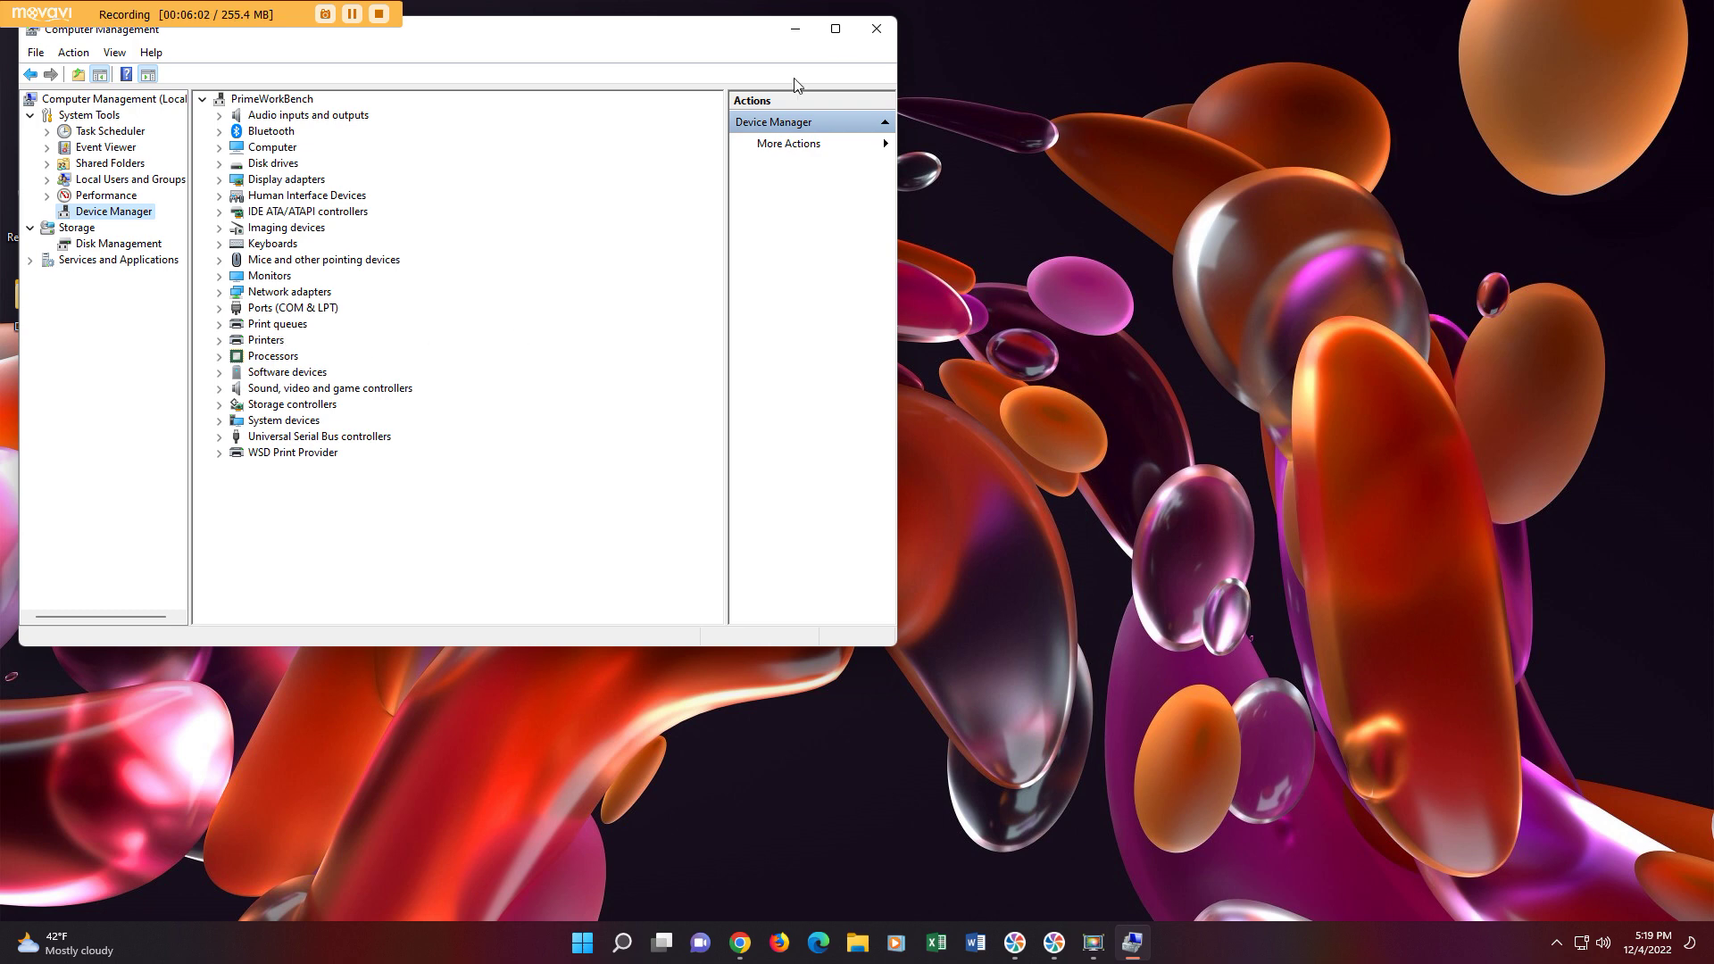
{"action": "left_click", "coordinate": [876, 29]}
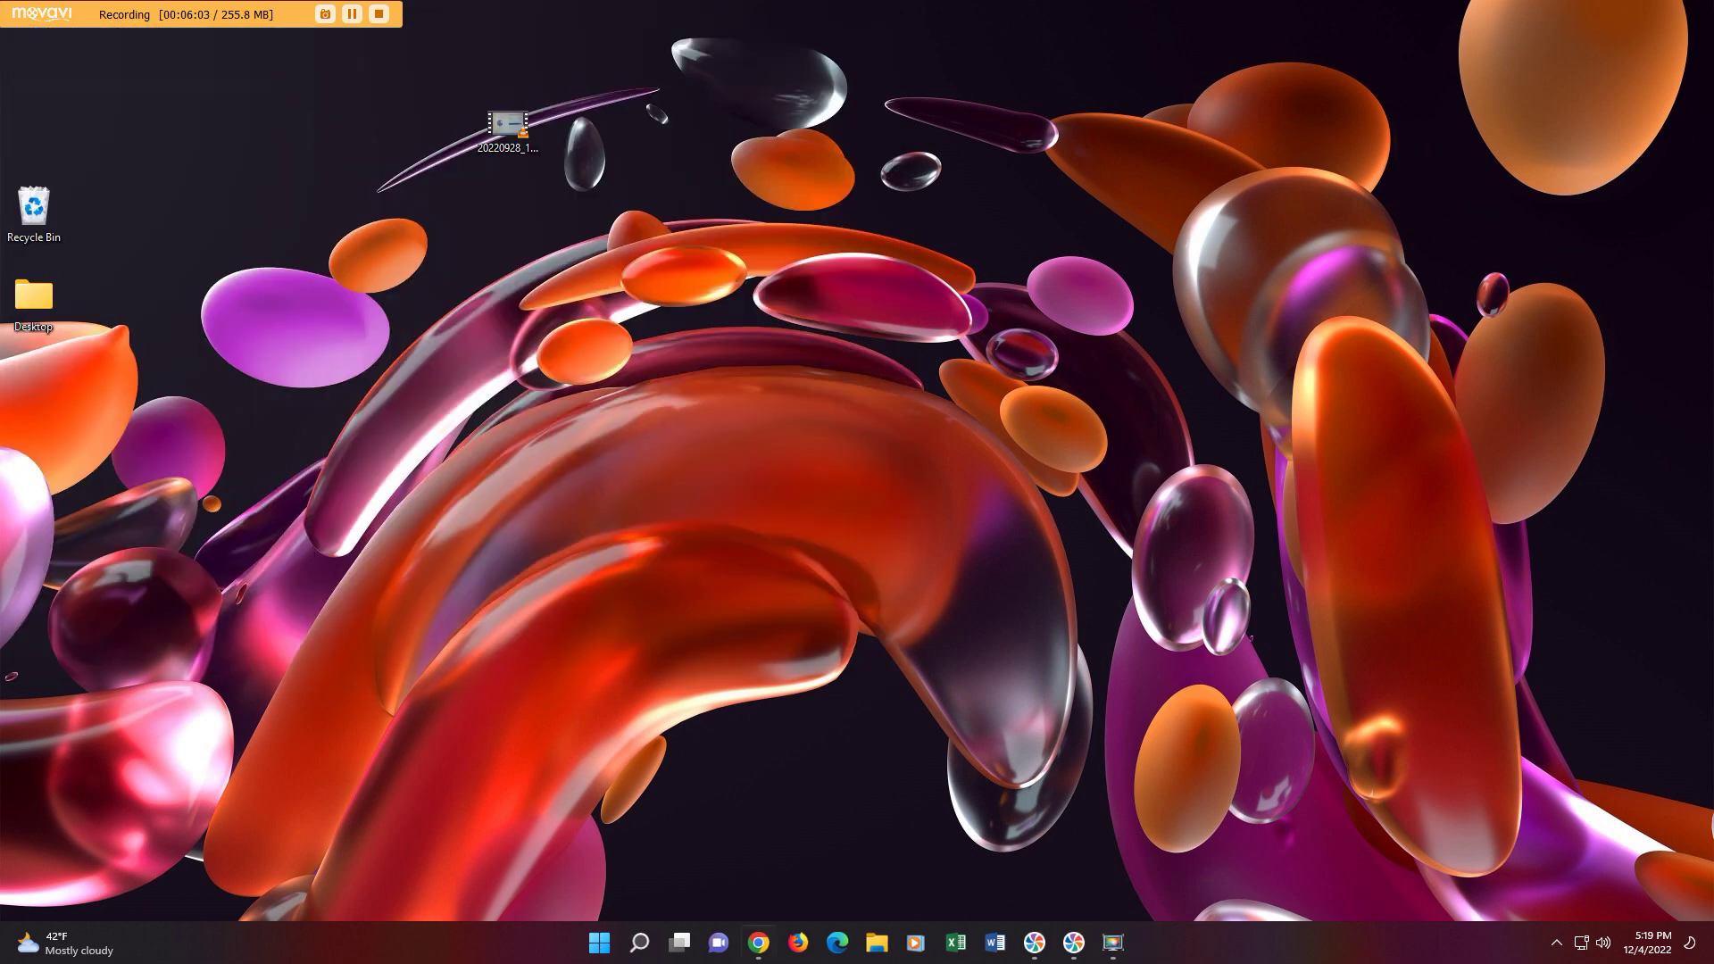
Examine the running processes in Task Manager, selecting Google Chrome without ending it, and close the window.
{"action": "right_click", "coordinate": [607, 949]}
{"action": "left_click", "coordinate": [567, 725]}
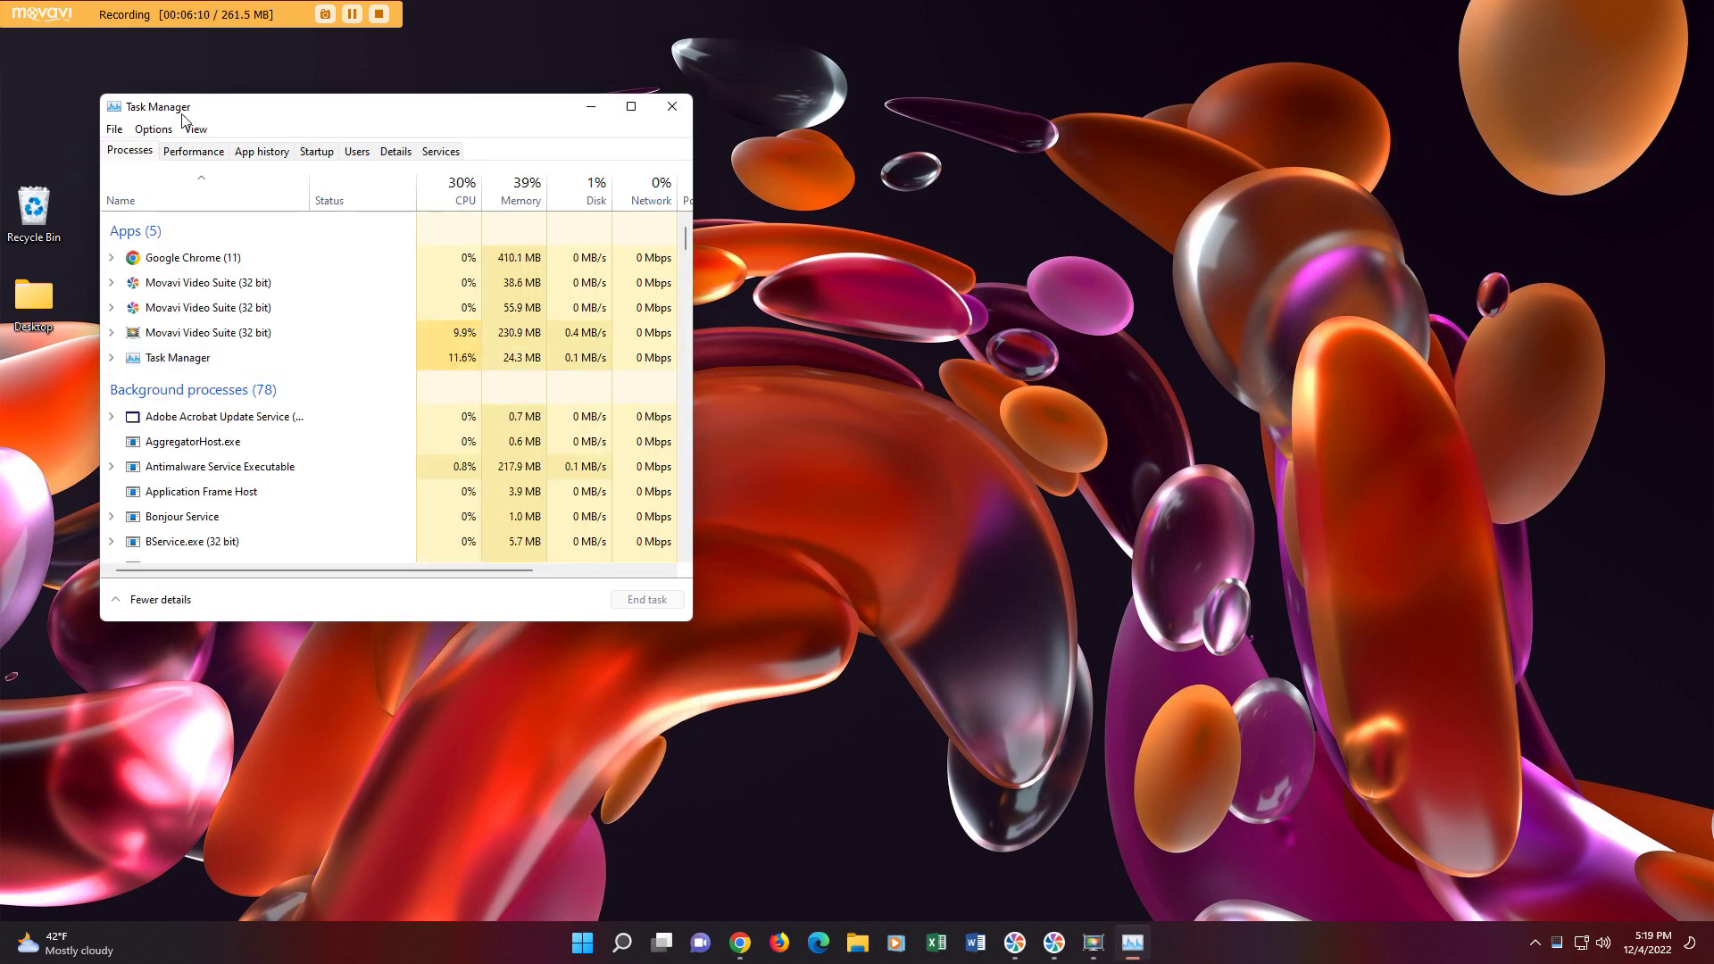
{"action": "left_click_drag", "start_coordinate": [193, 107], "coordinate": [364, 132]}
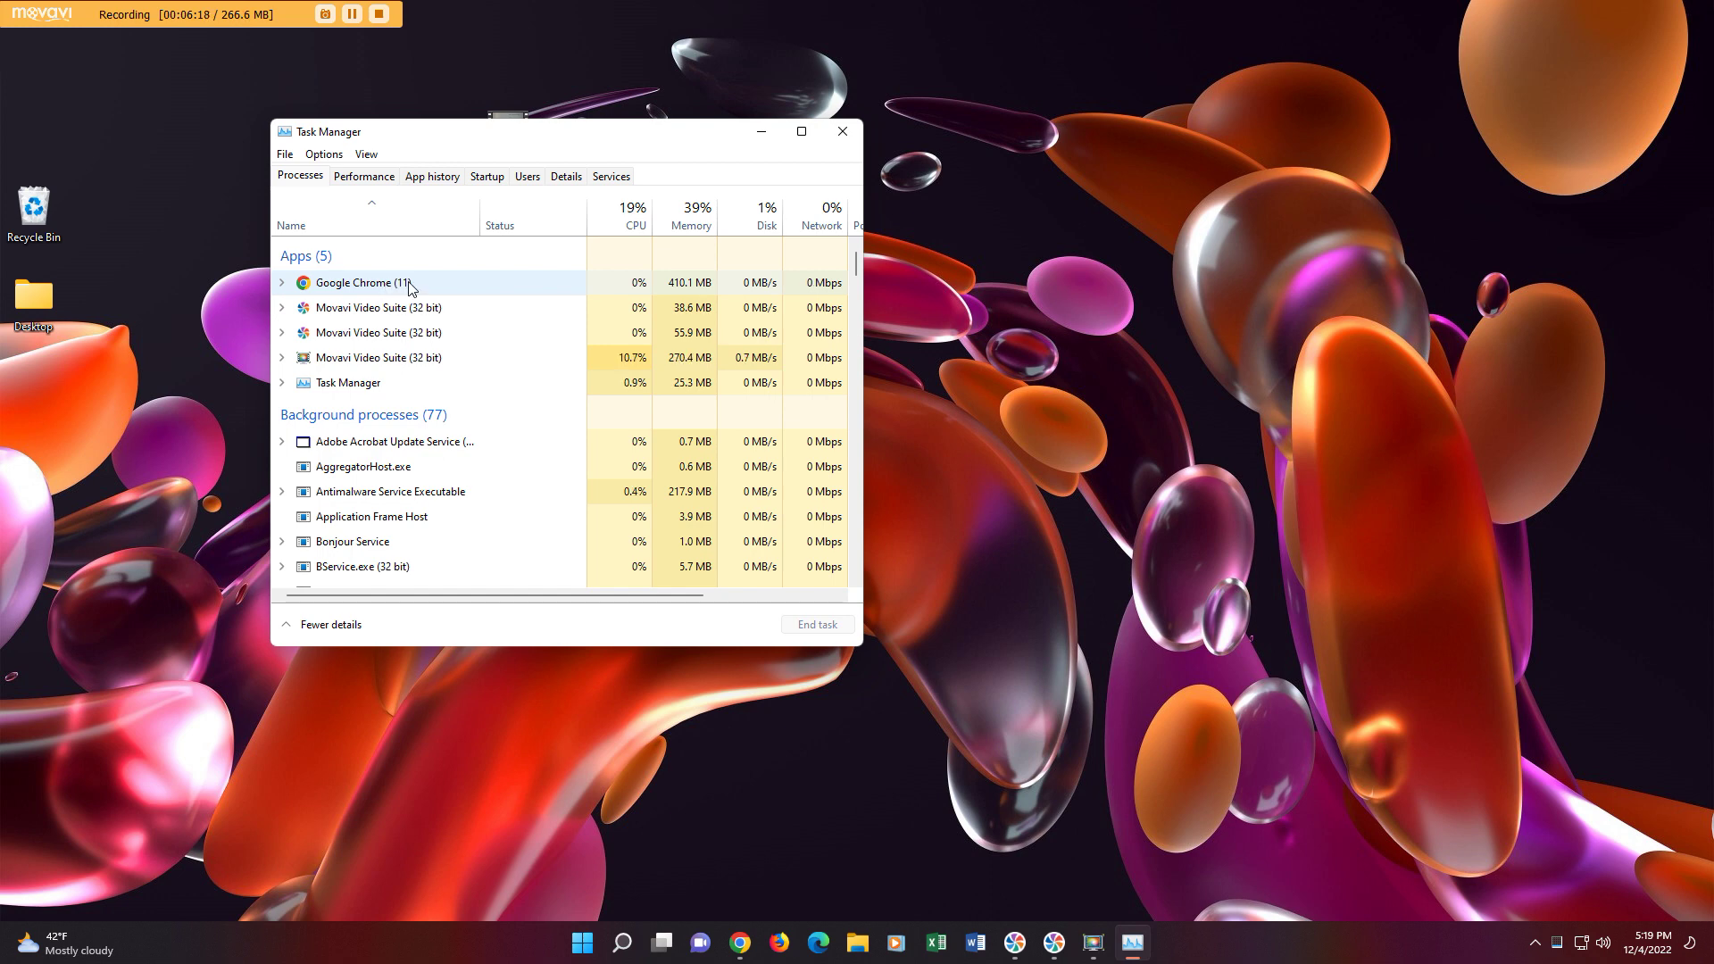
{"action": "left_click", "coordinate": [423, 293]}
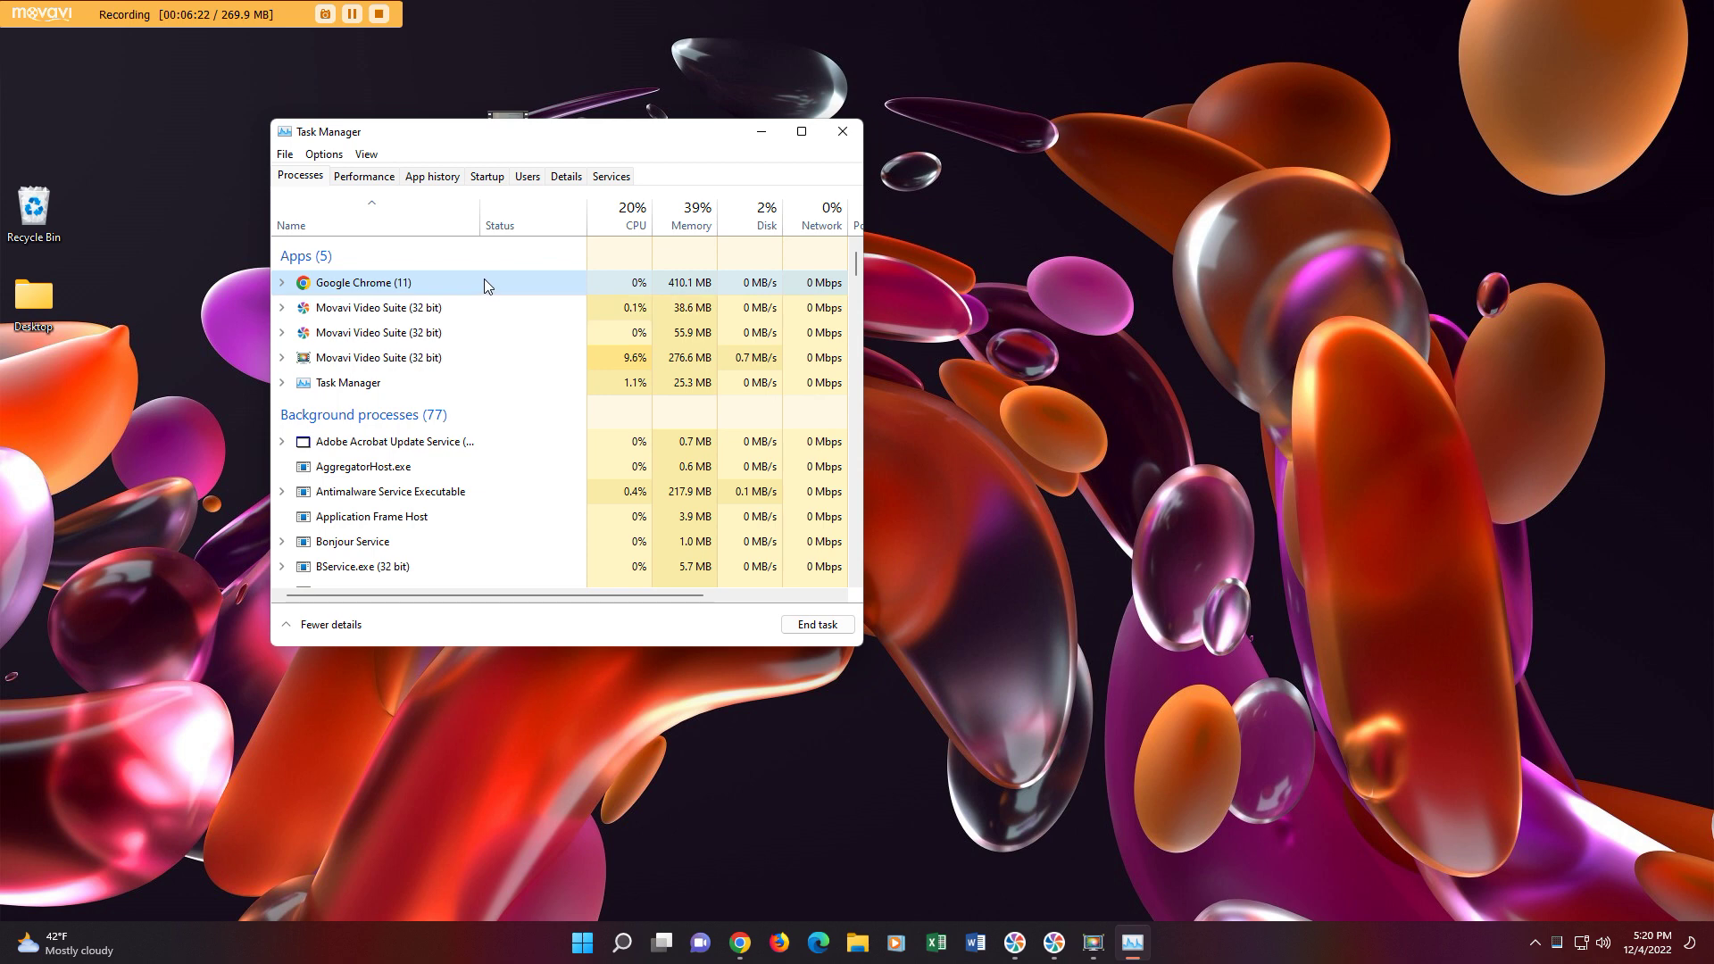
{"action": "left_click", "coordinate": [842, 132]}
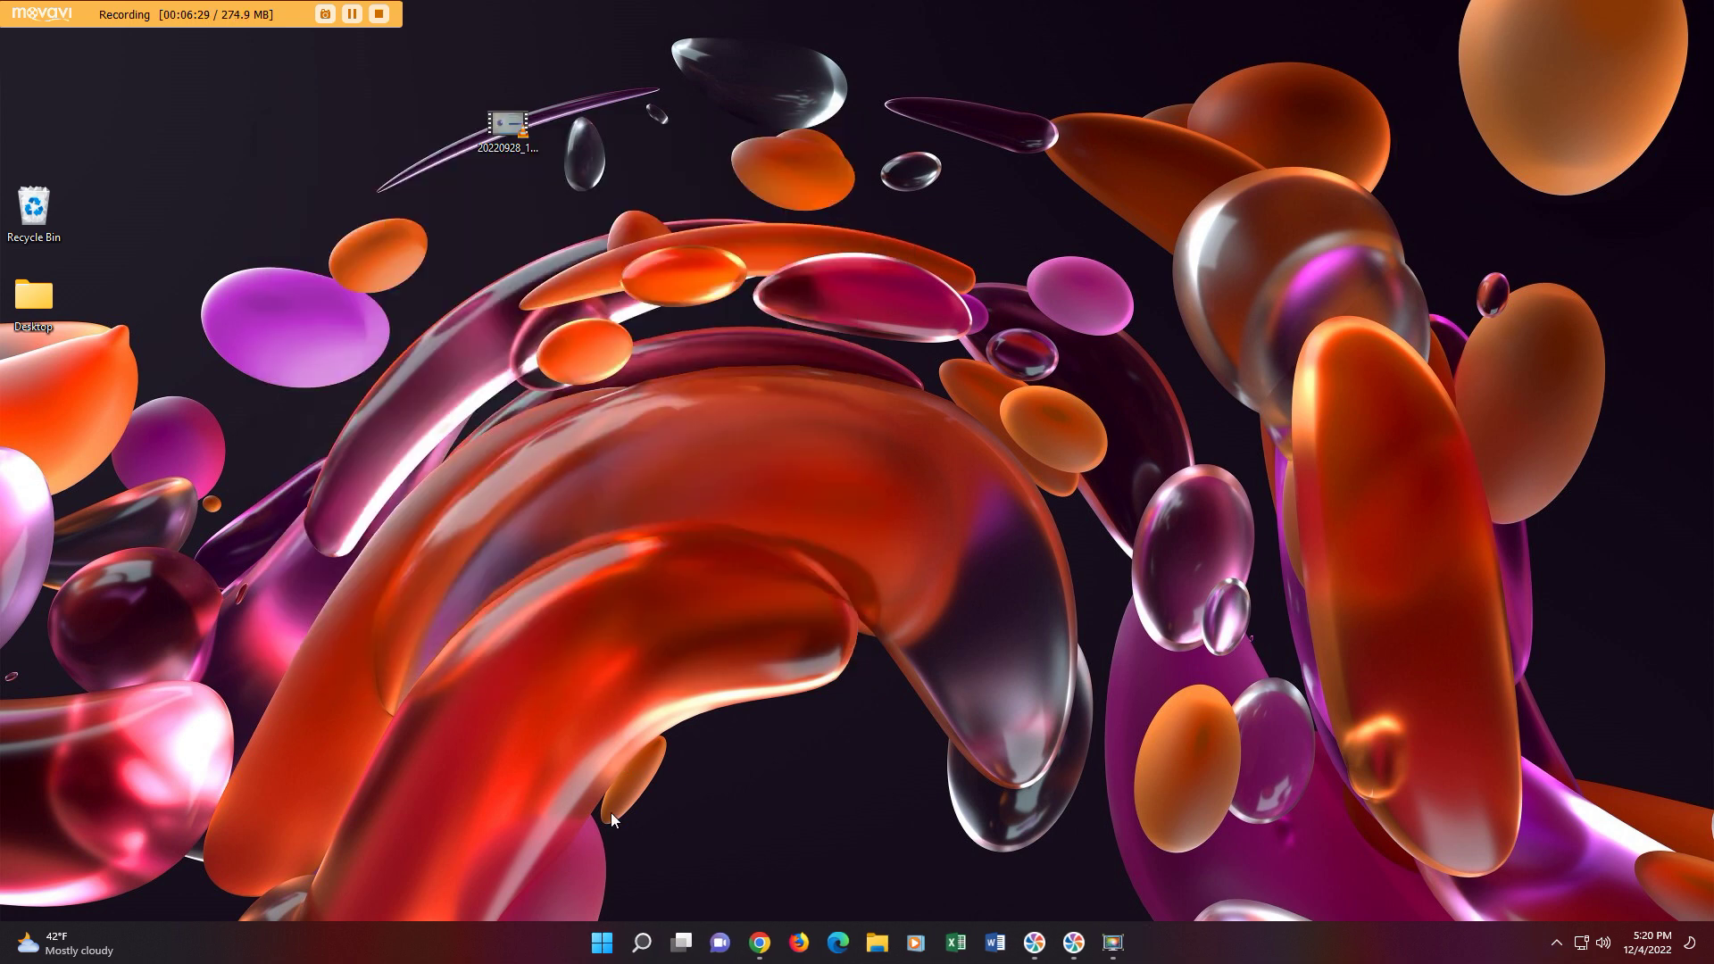
Browse the Documents, Desktop and Downloads folders in File Explorer, and close it.
{"action": "right_click", "coordinate": [603, 943]}
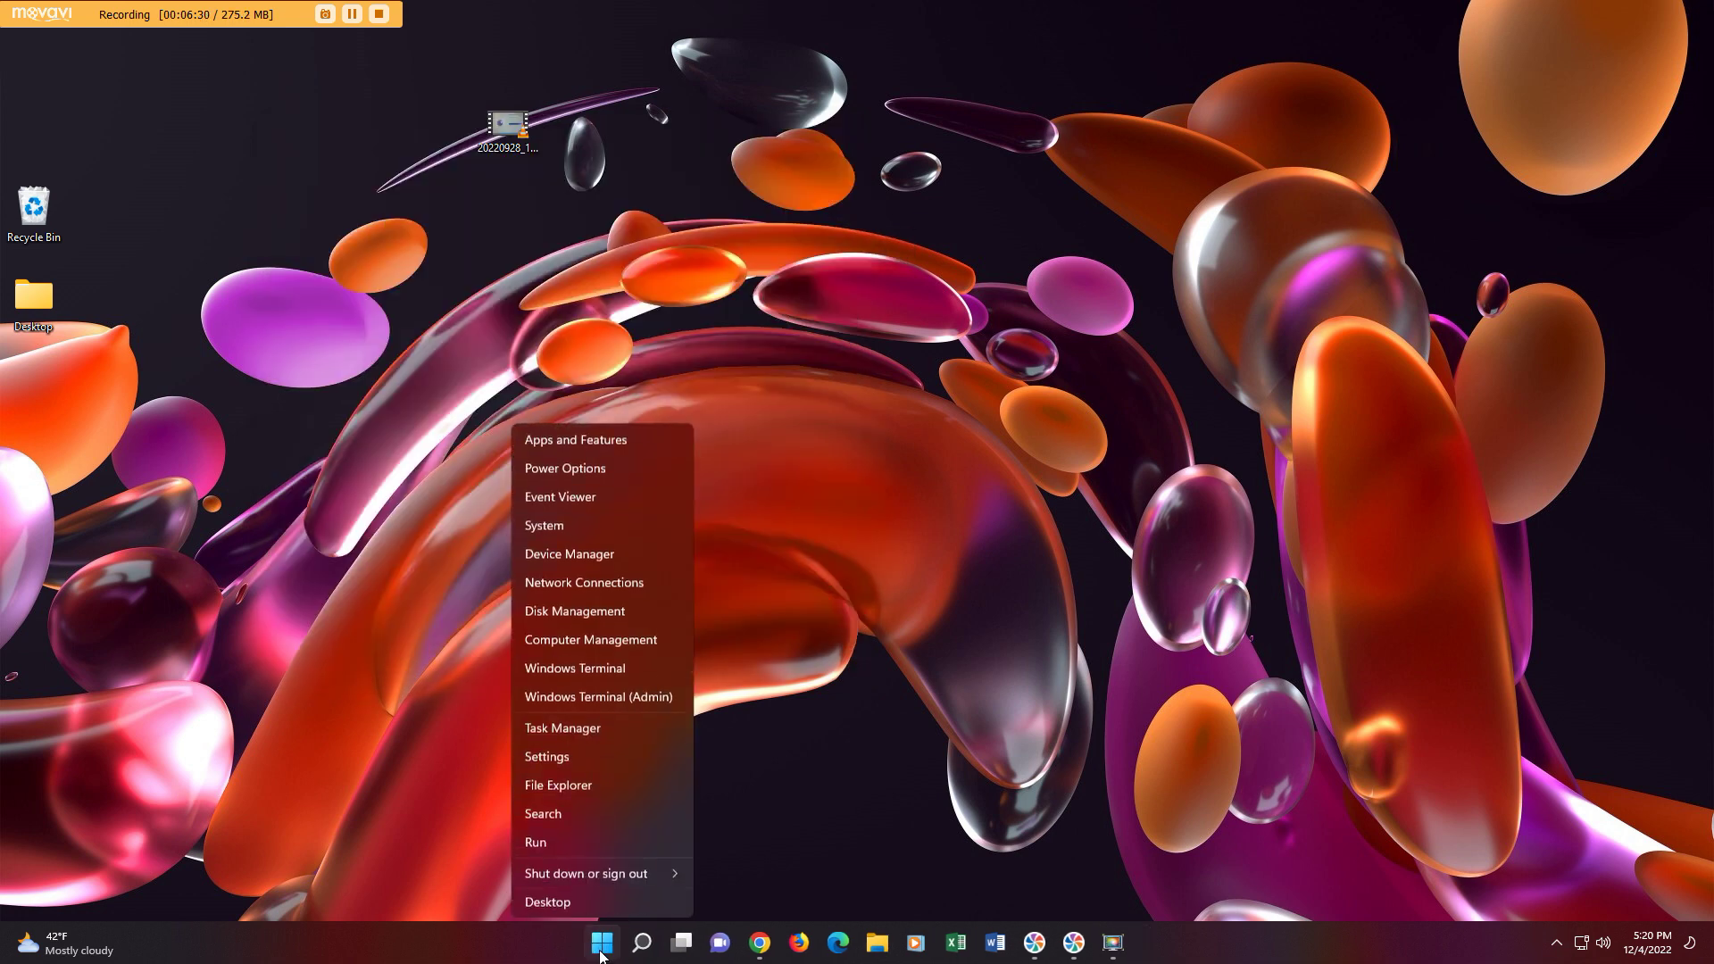
{"action": "left_click", "coordinate": [566, 783]}
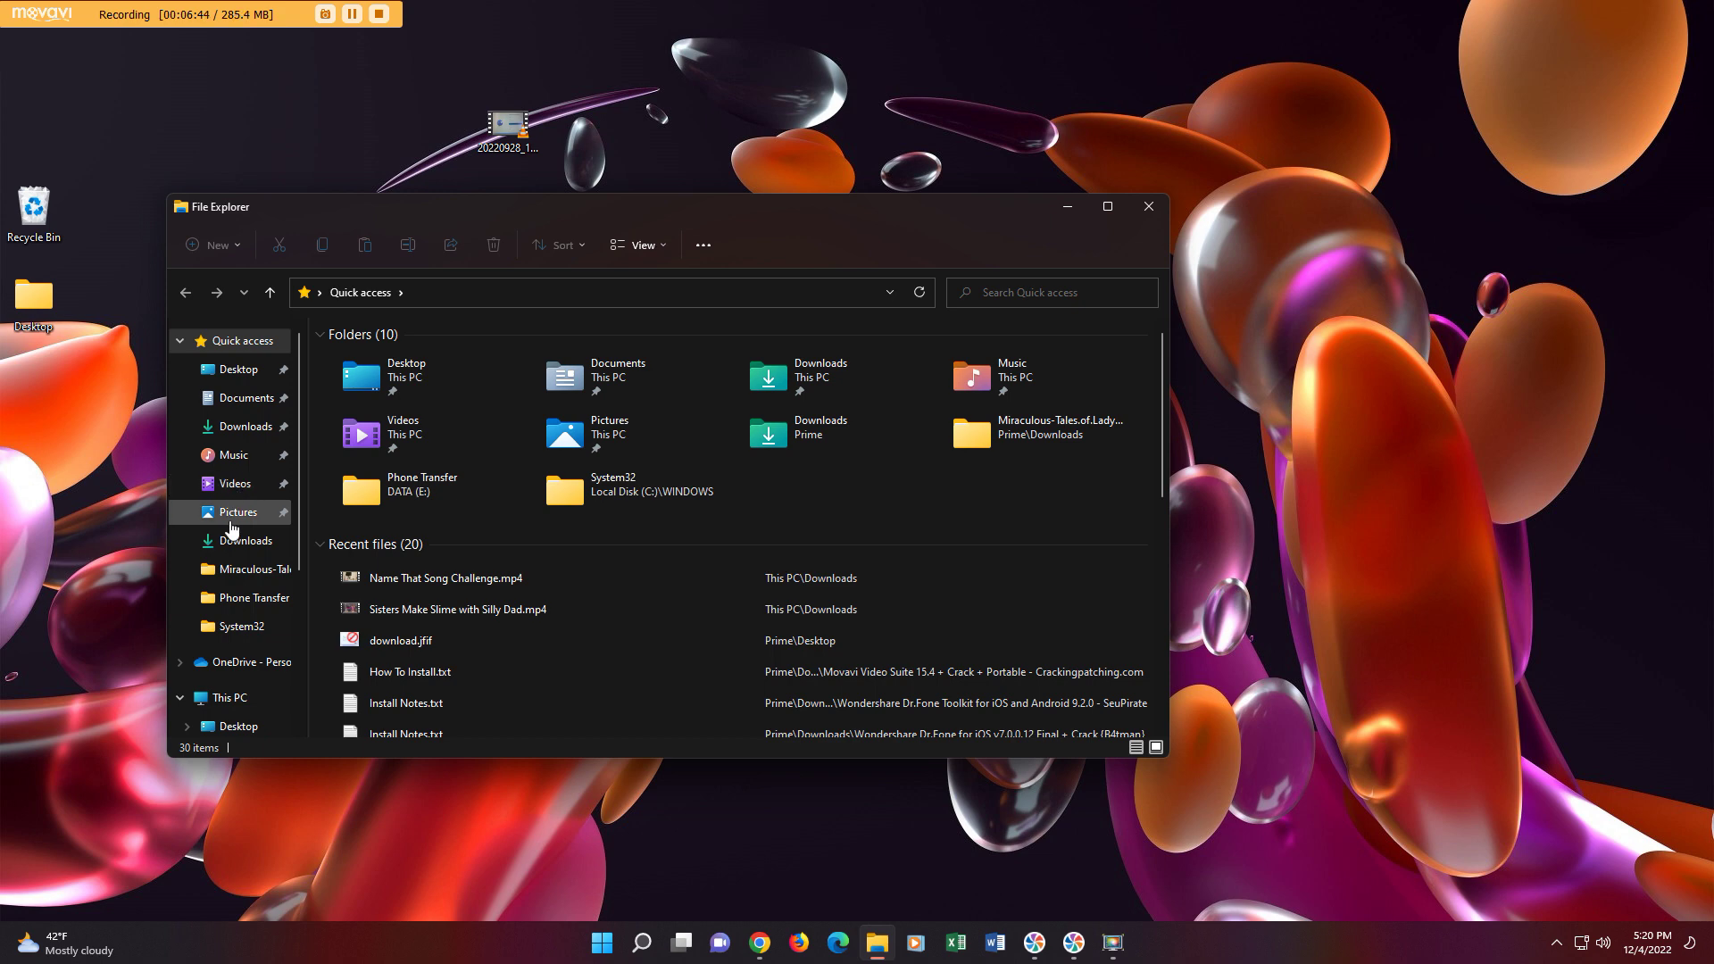
{"action": "left_click", "coordinate": [243, 395]}
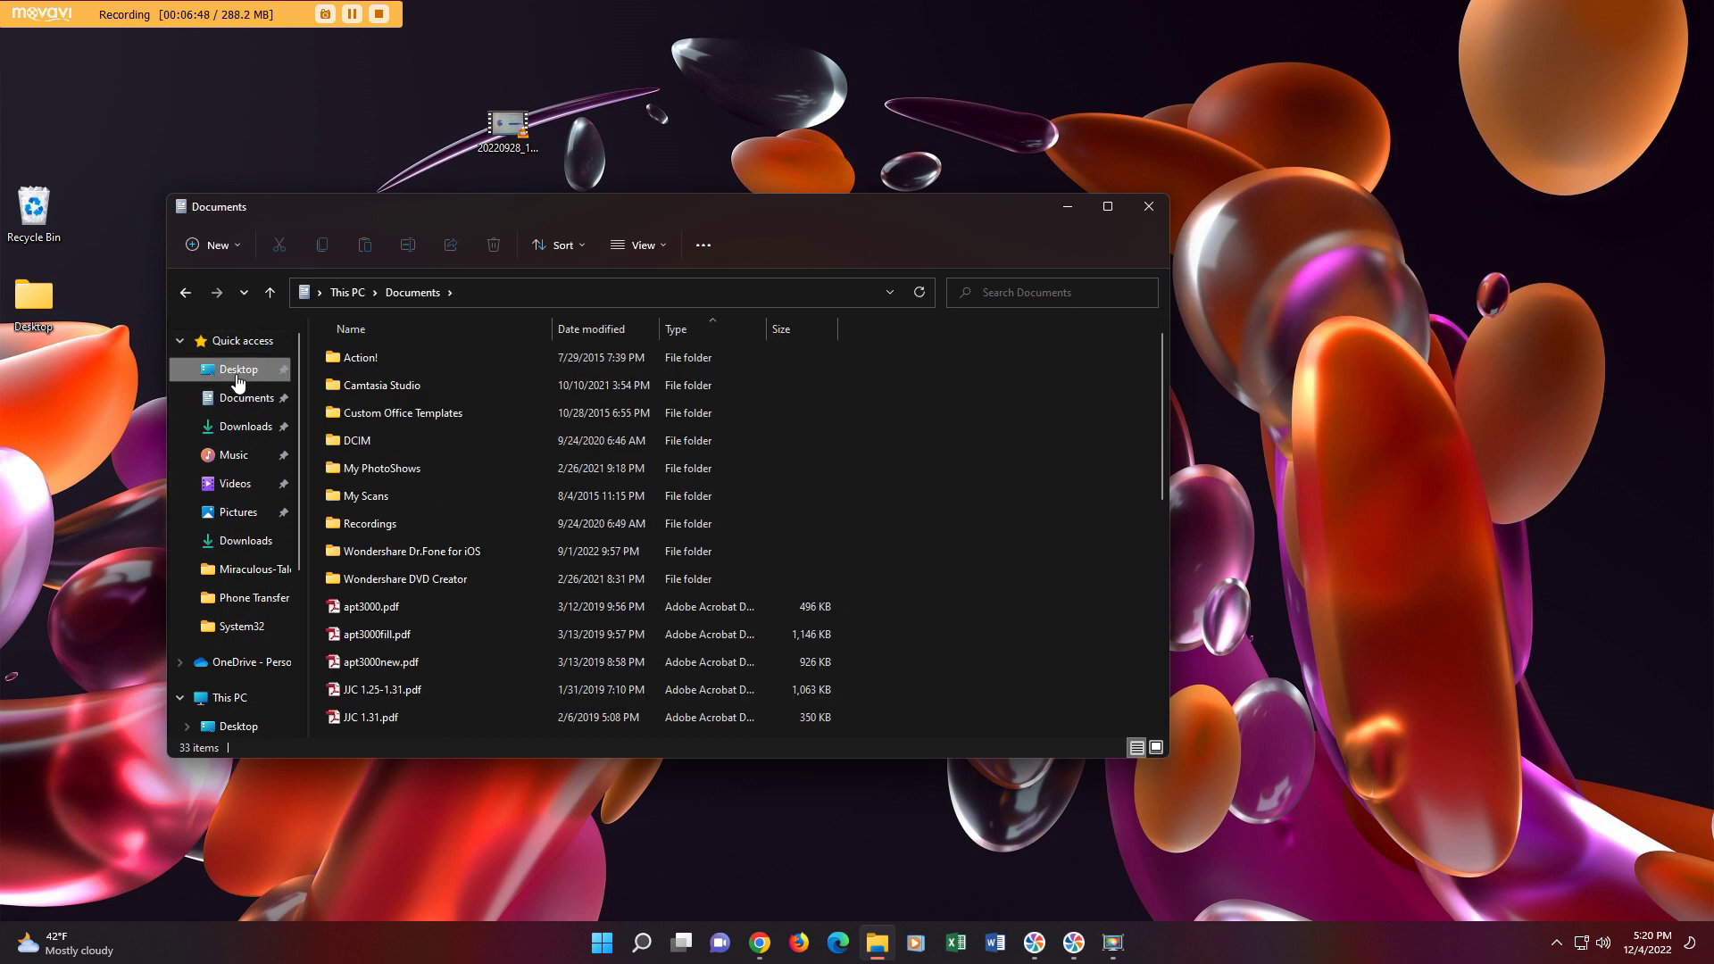
{"action": "left_click", "coordinate": [237, 373]}
{"action": "left_click", "coordinate": [234, 430]}
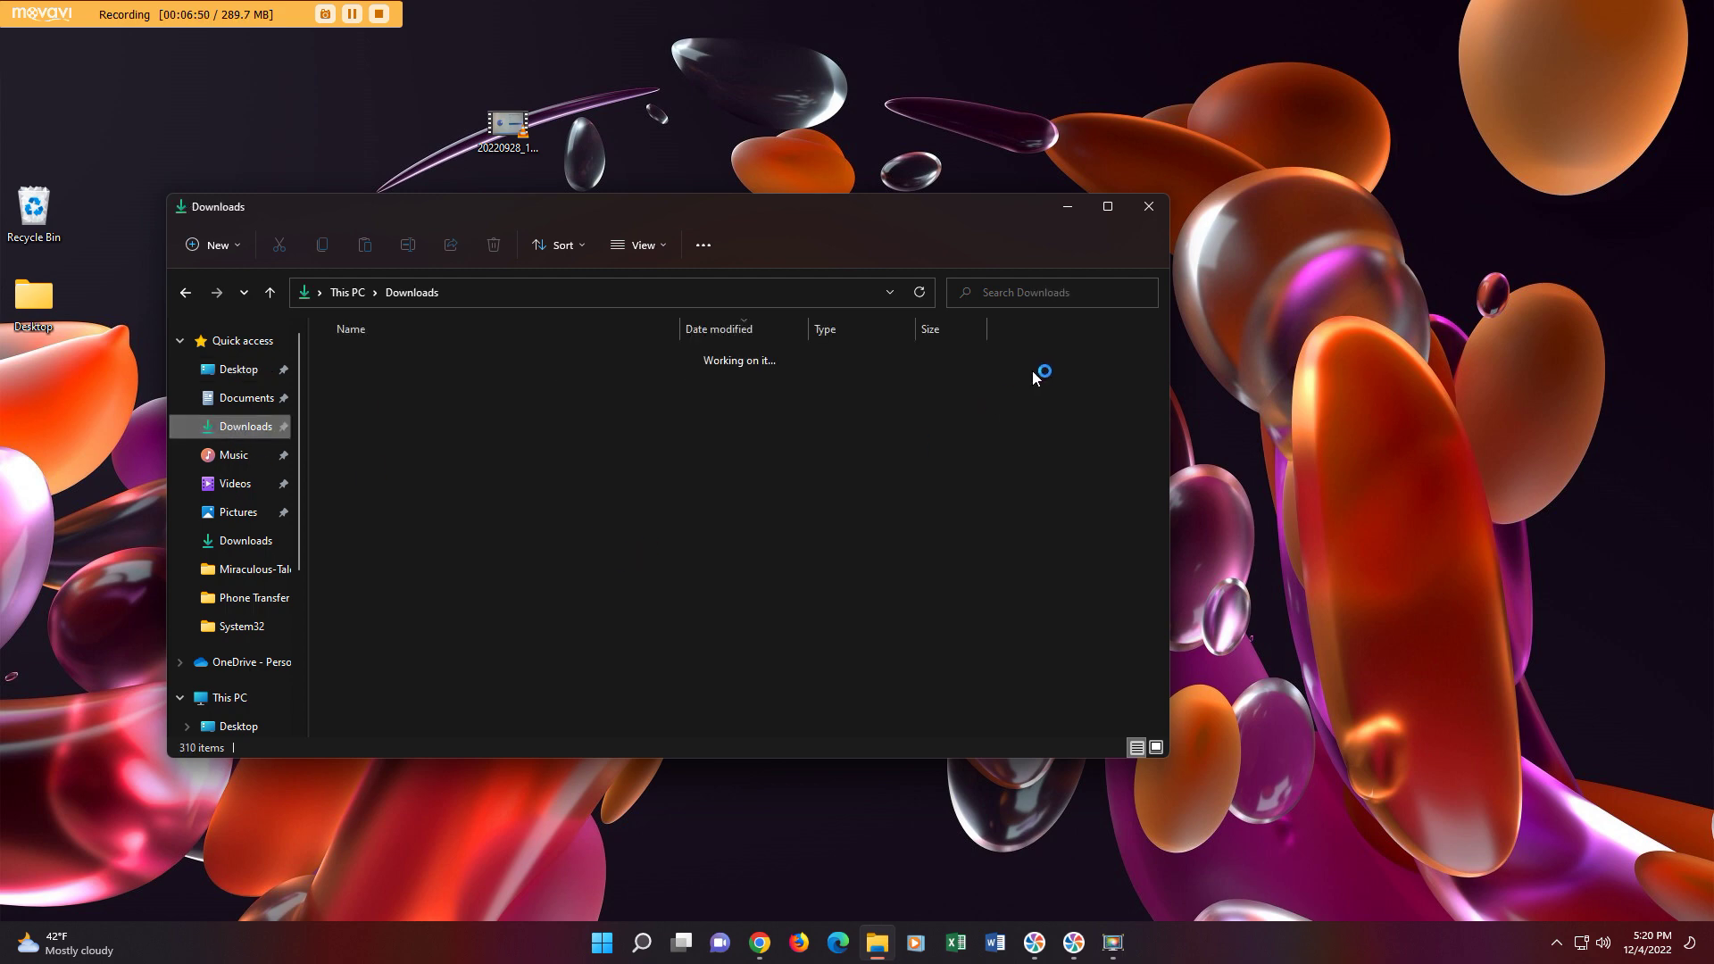
{"action": "left_click", "coordinate": [1148, 214]}
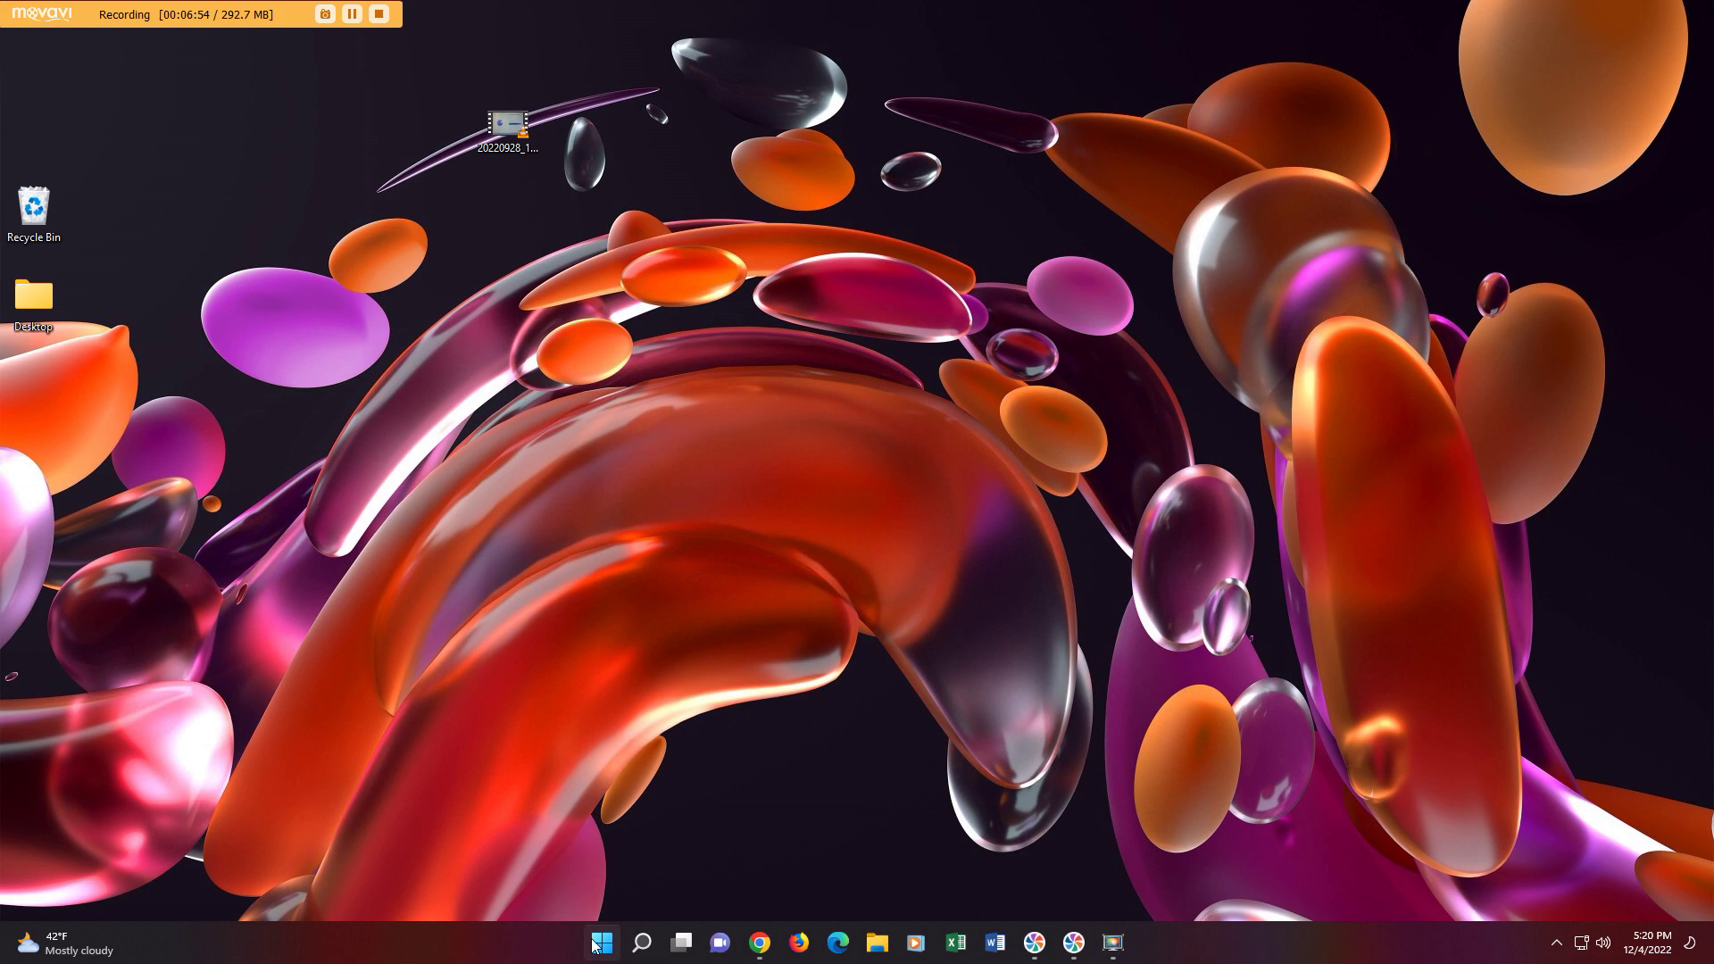
View the Display page in Settings, with its scale, resolution and orientation options, and return to the System page.
{"action": "right_click", "coordinate": [597, 943]}
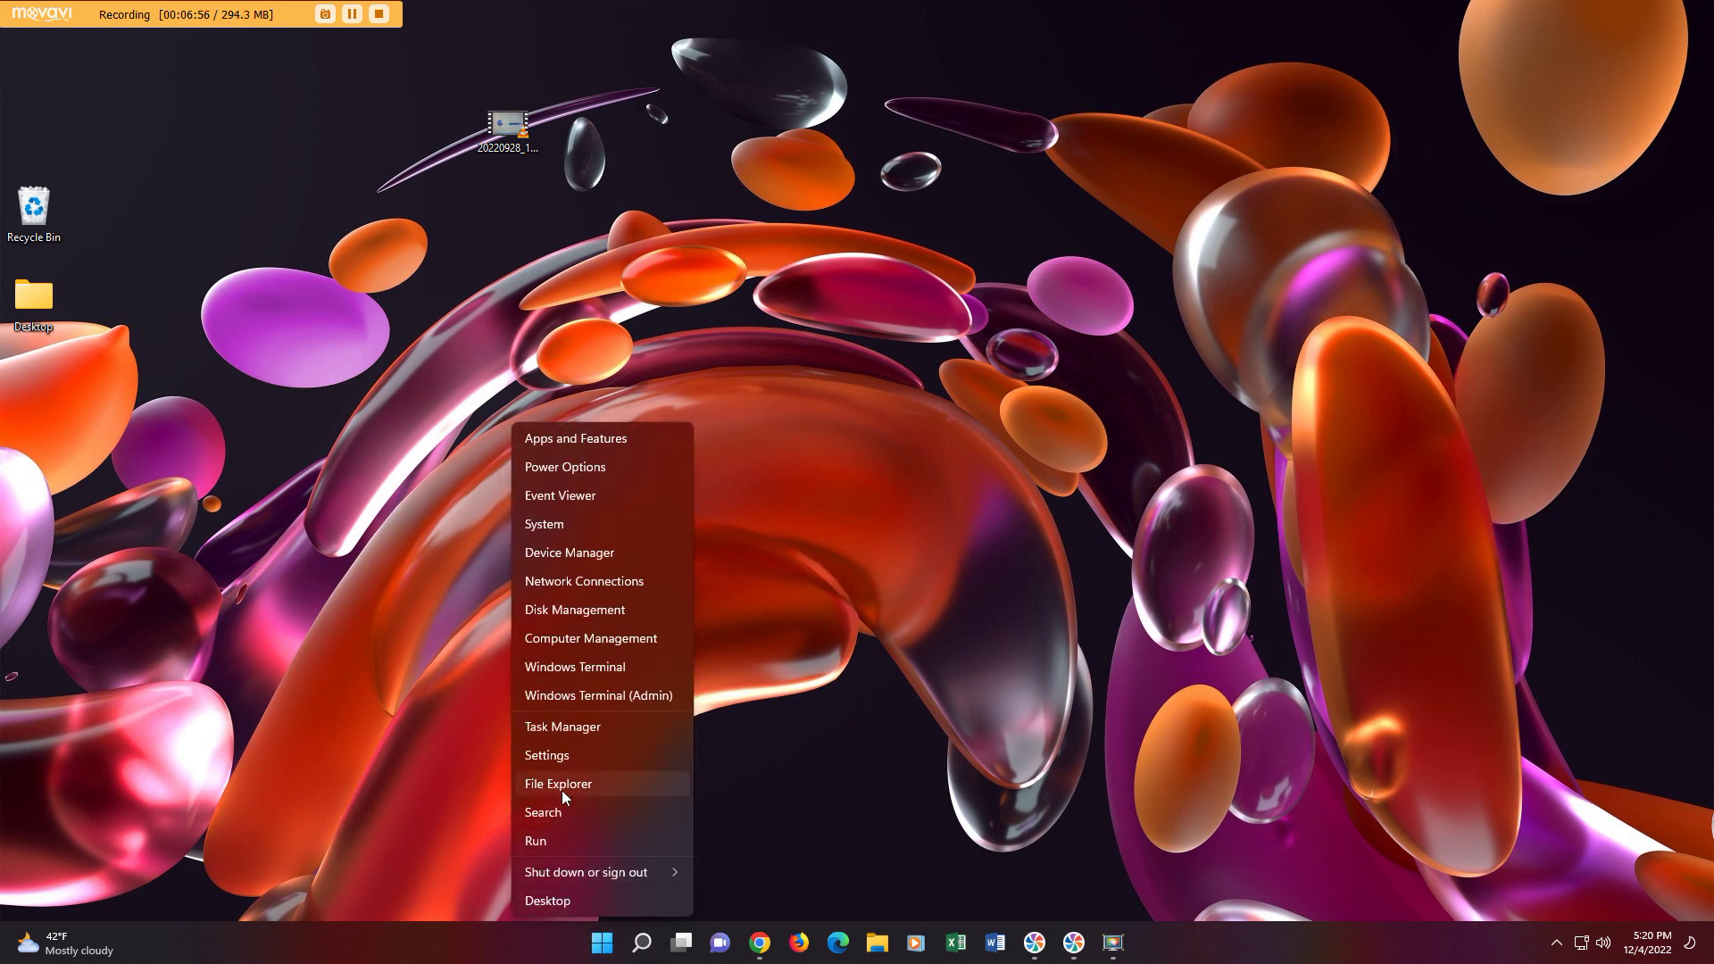
{"action": "left_click", "coordinate": [534, 754]}
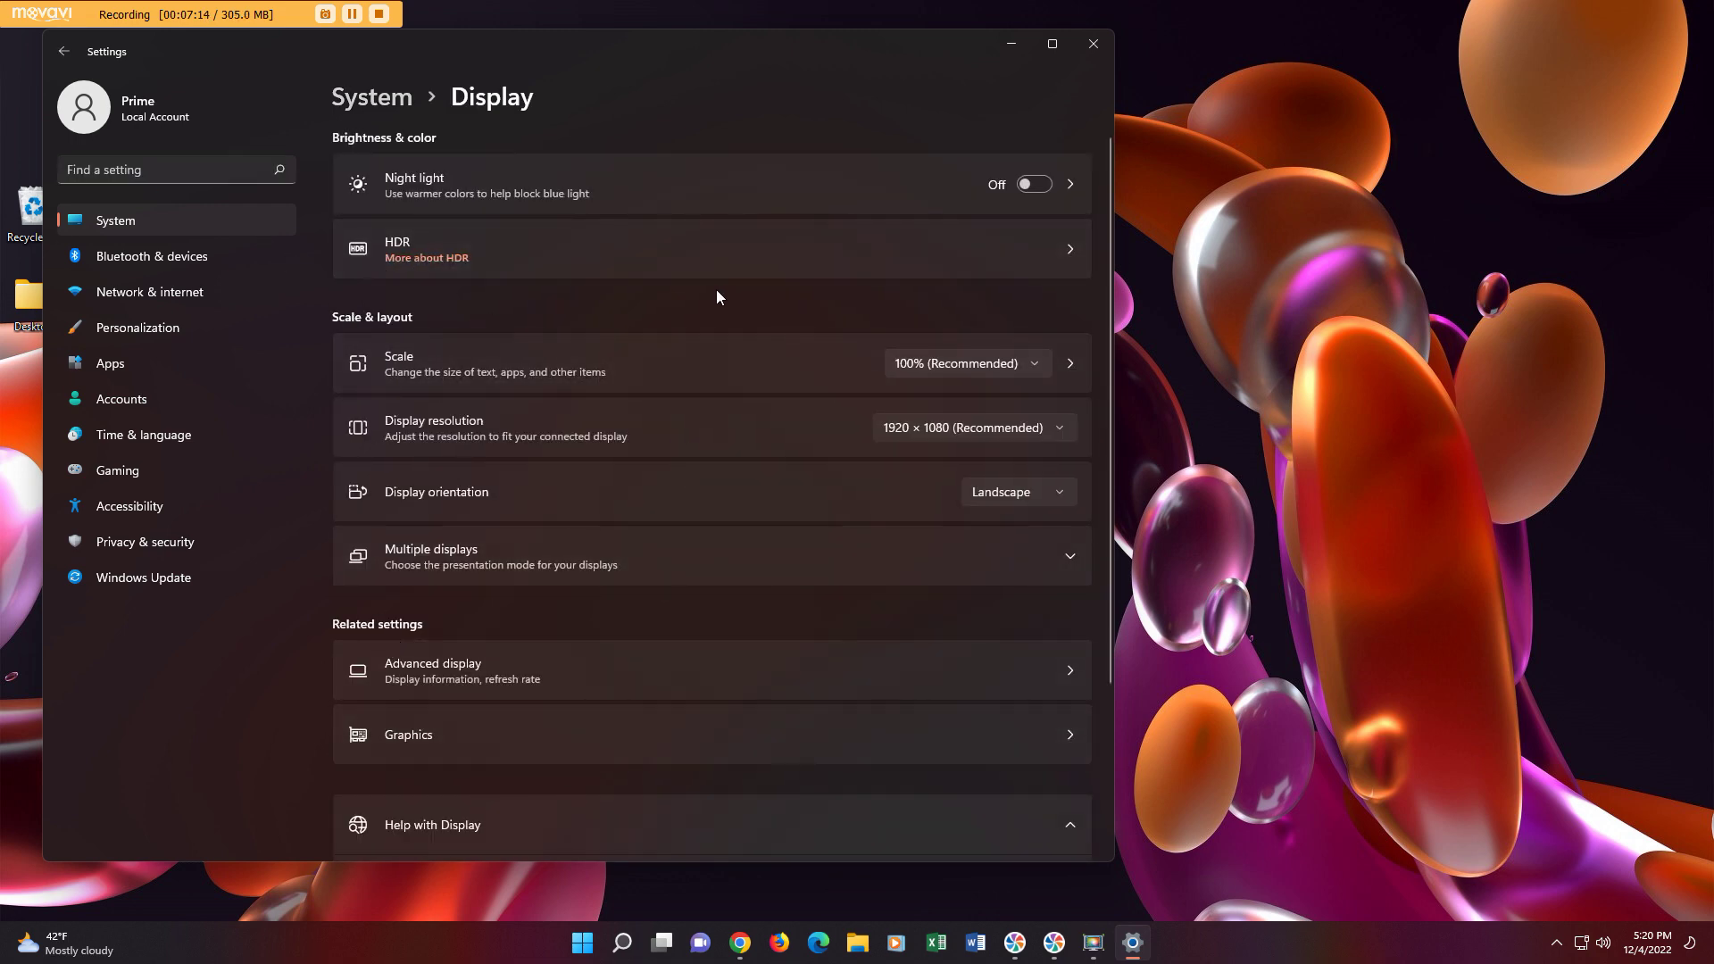
{"action": "left_click", "coordinate": [56, 50]}
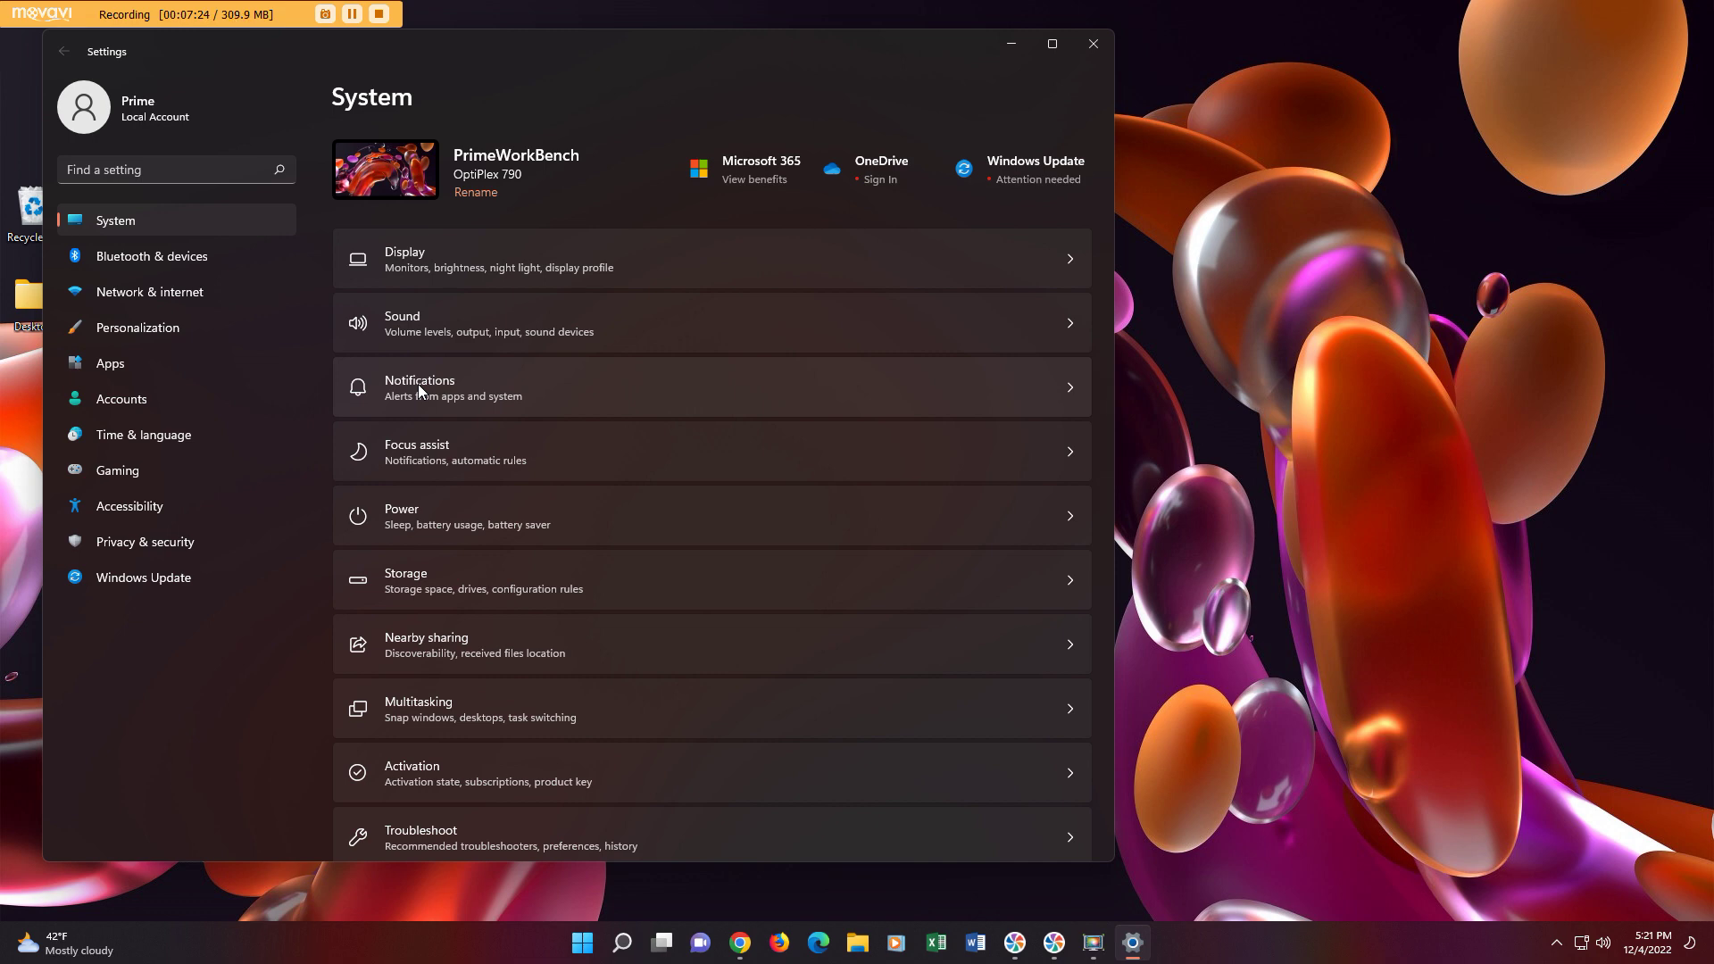
View the screen and sleep options under Power and the disk usage under Storage, returning to the System page after each.
{"action": "left_click", "coordinate": [435, 500]}
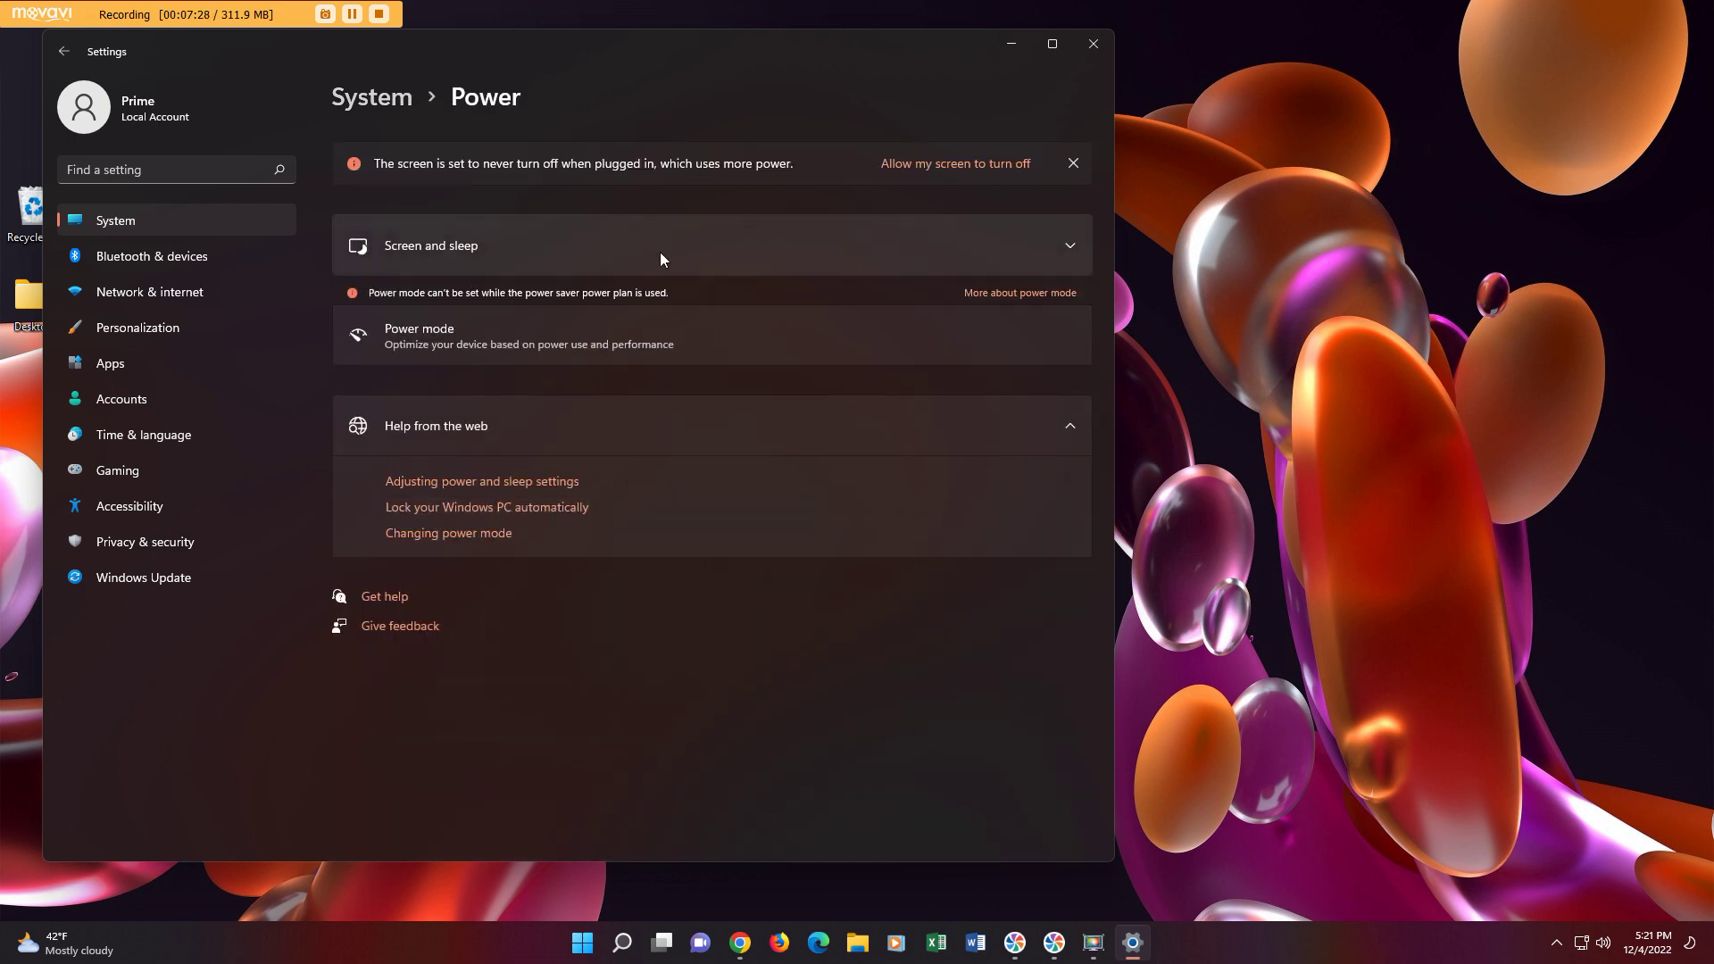
{"action": "left_click", "coordinate": [571, 244]}
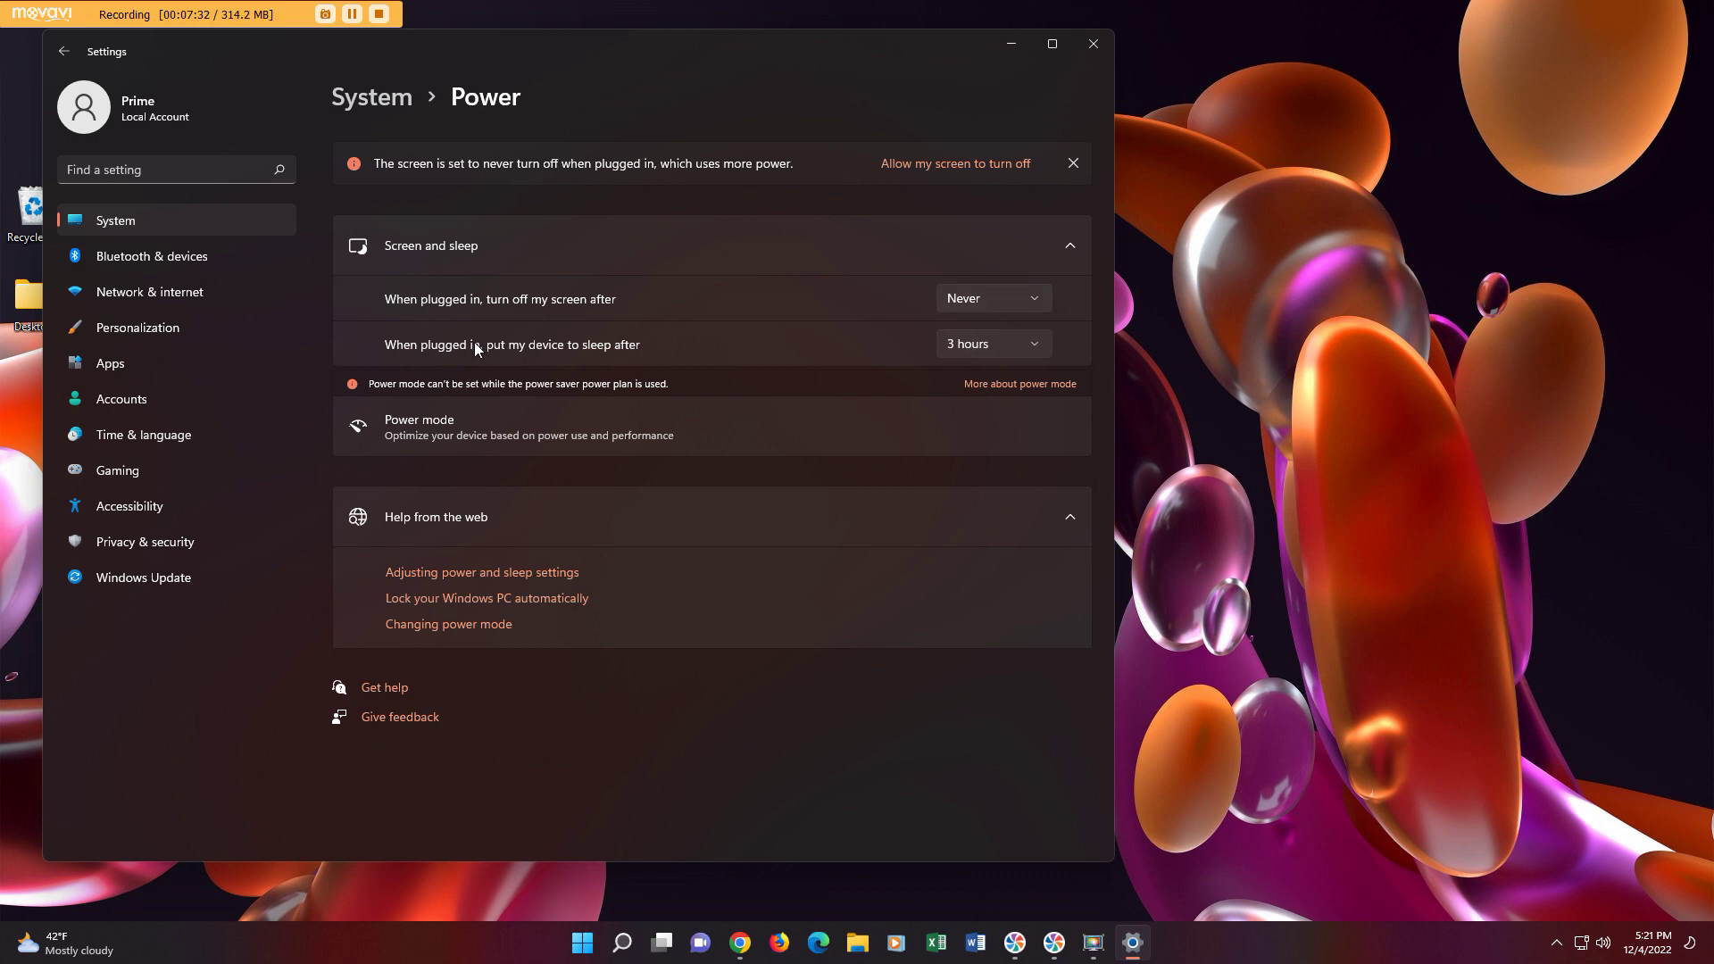
{"action": "left_click", "coordinate": [66, 53]}
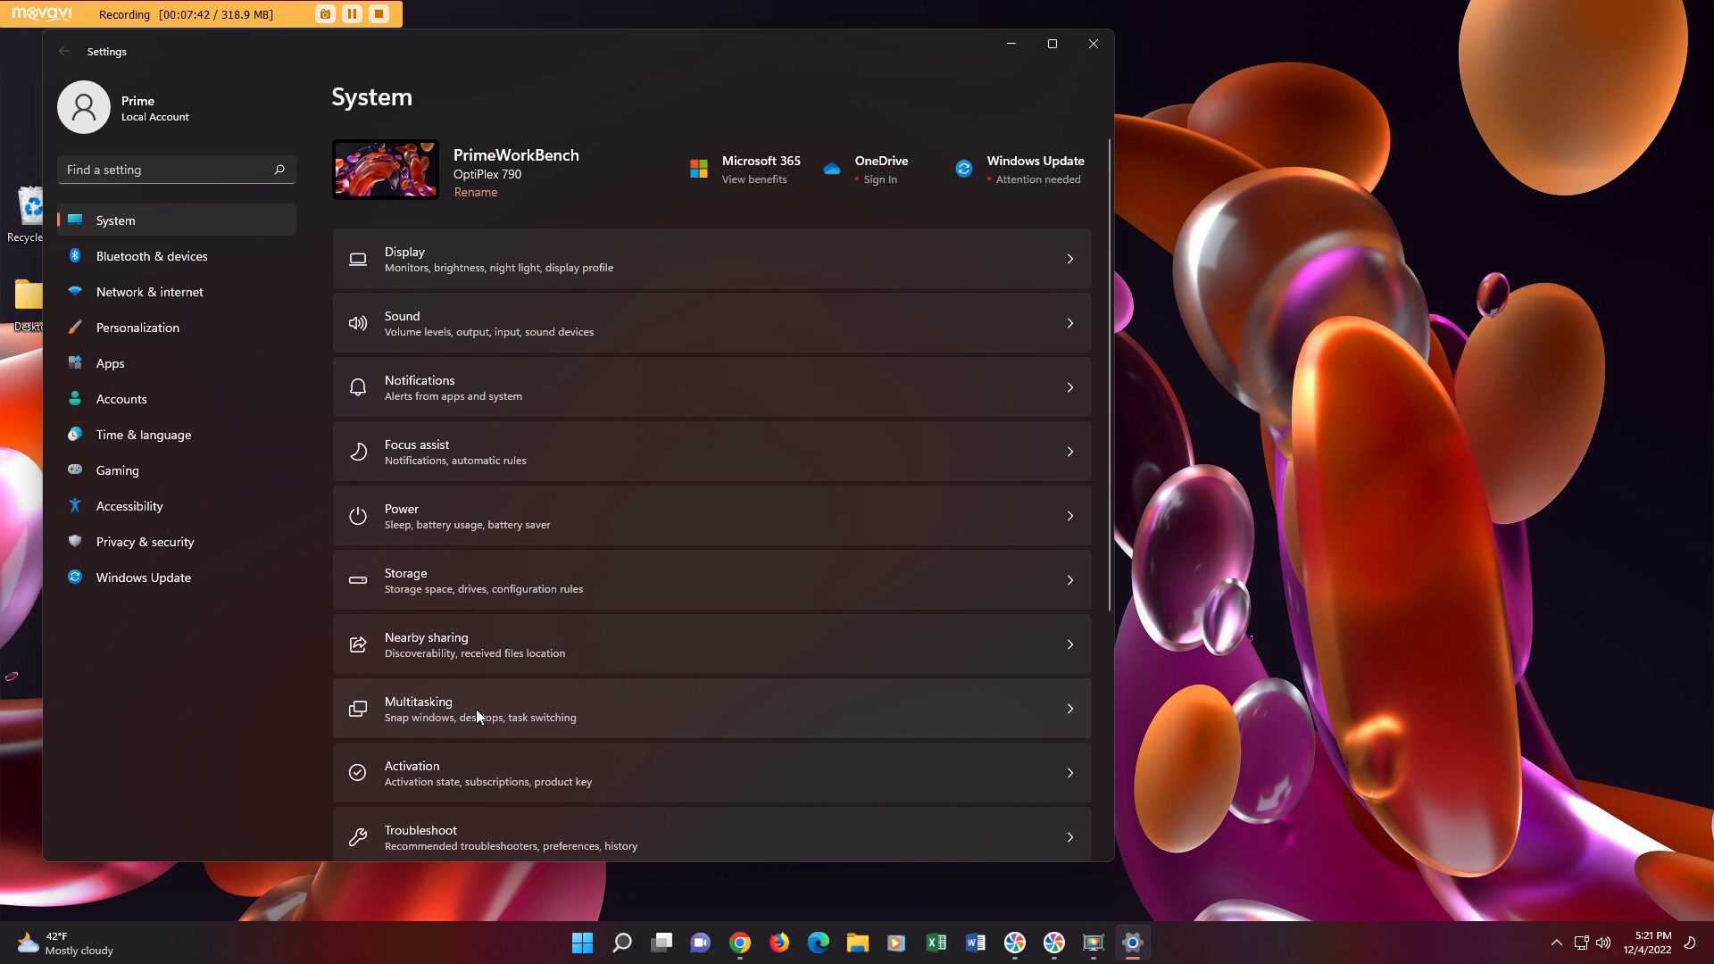
{"action": "left_click", "coordinate": [448, 581]}
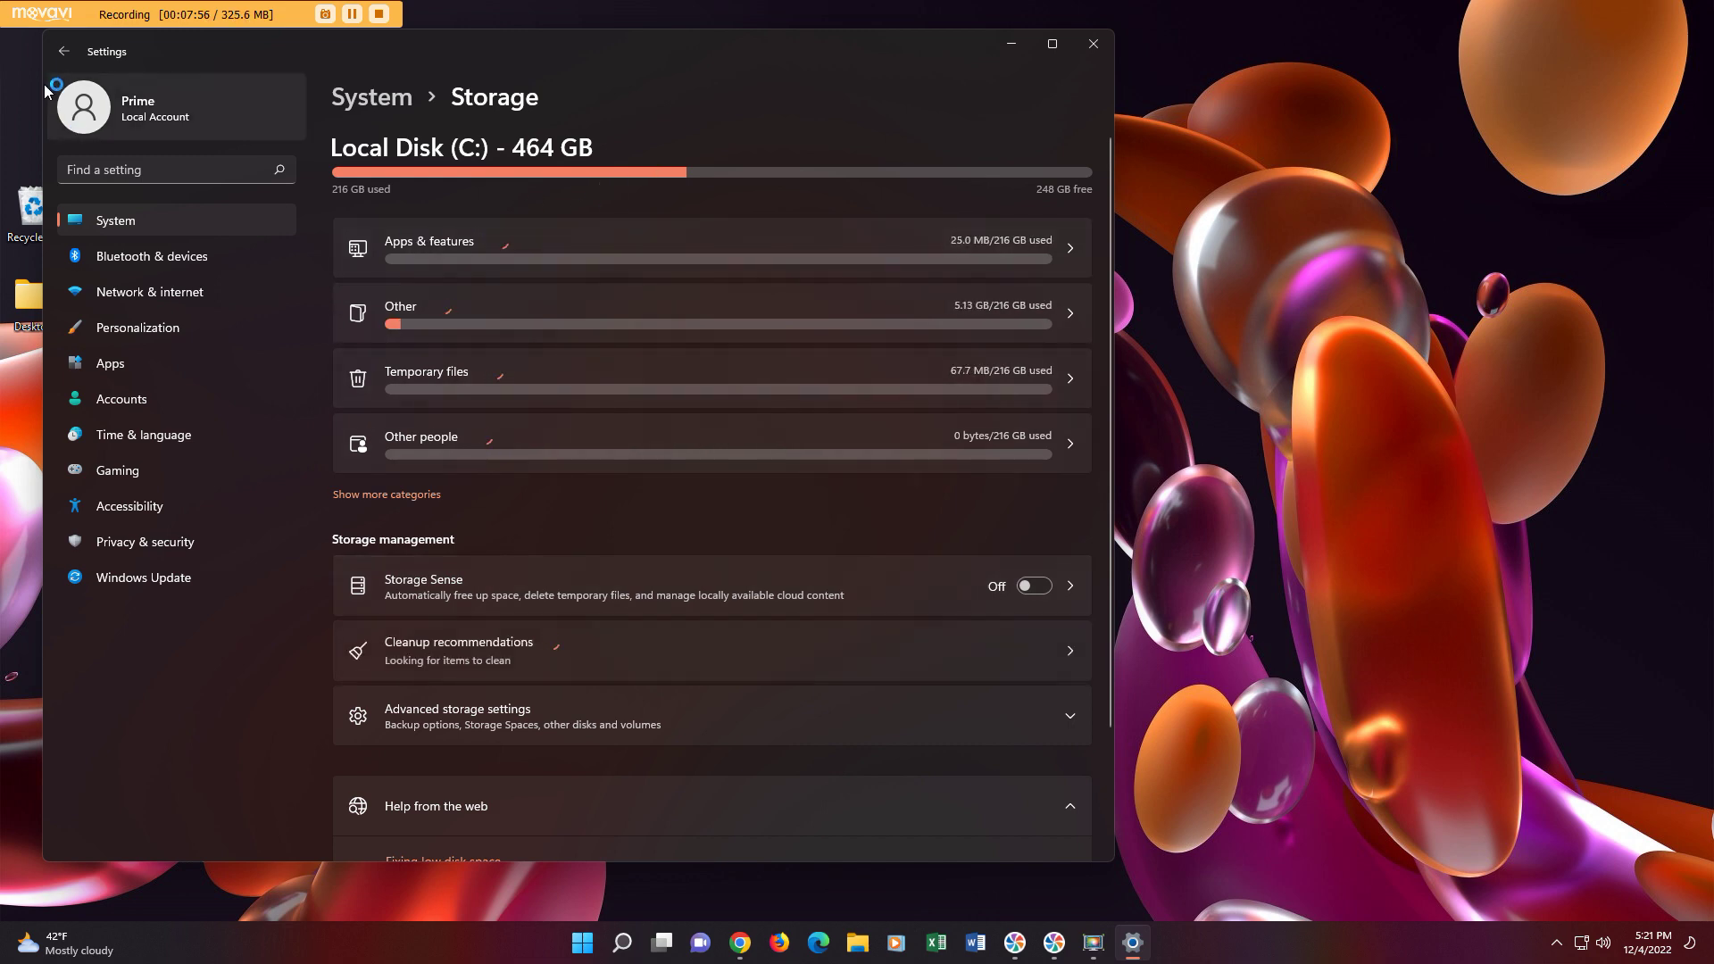
{"action": "left_click", "coordinate": [64, 55]}
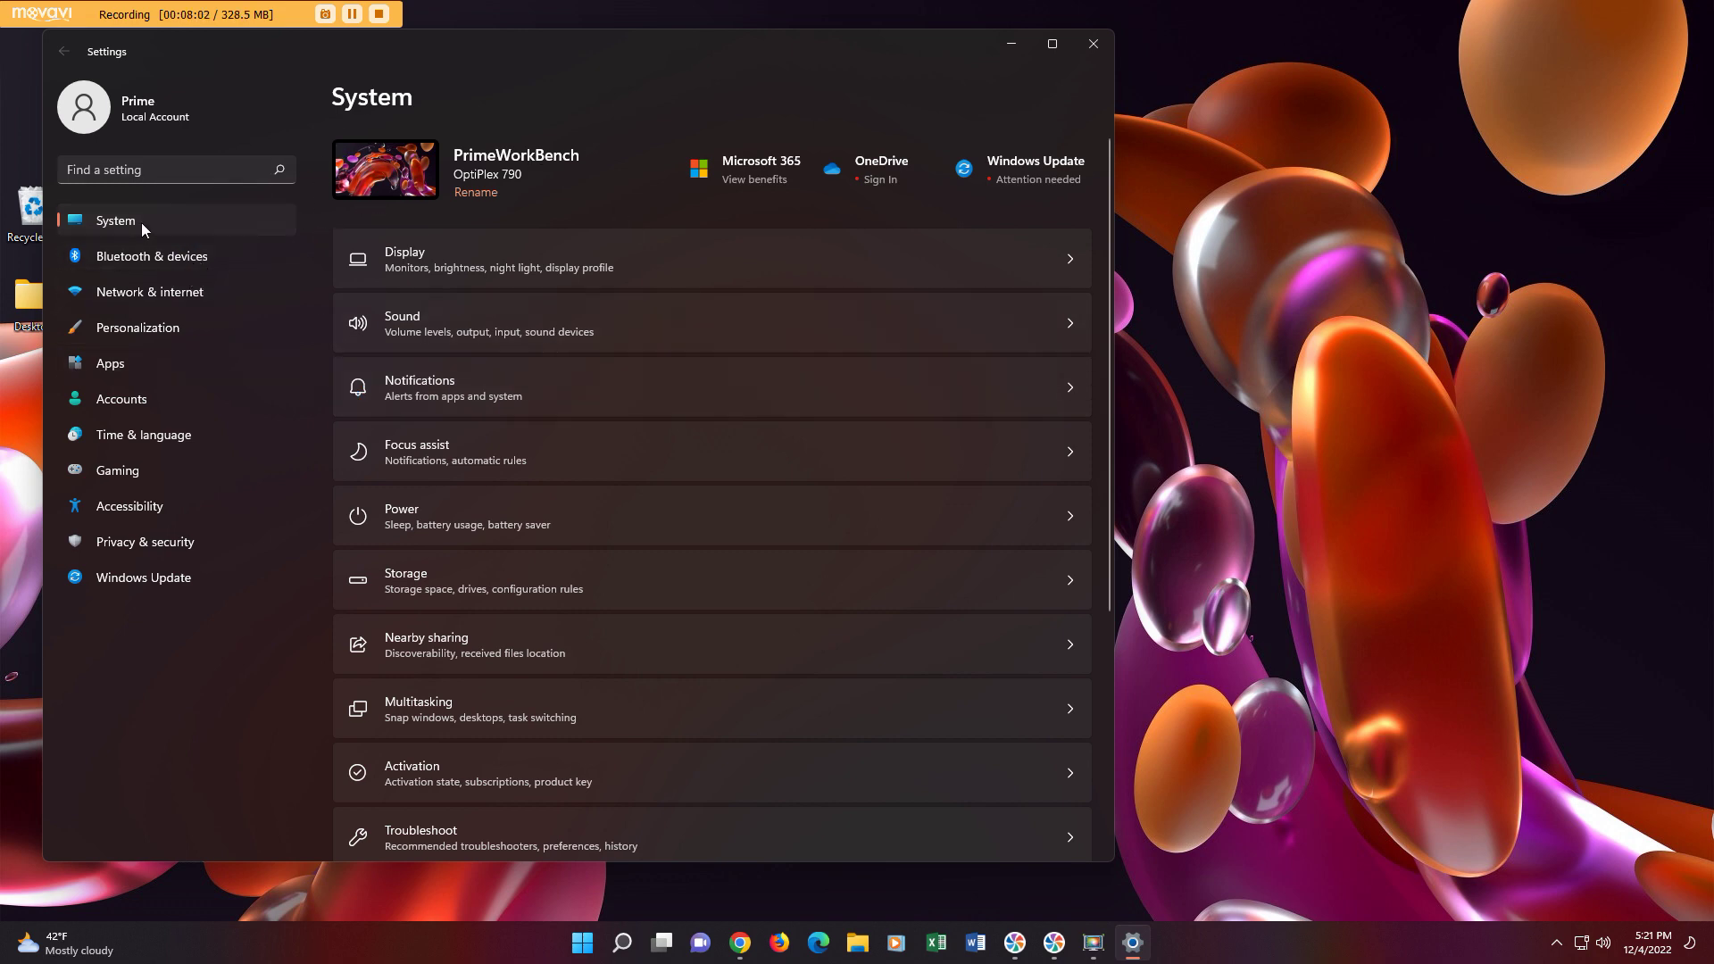
Look at the Bluetooth & devices settings, including the installed printers and scanners and the remaining device categories.
{"action": "left_click", "coordinate": [146, 256]}
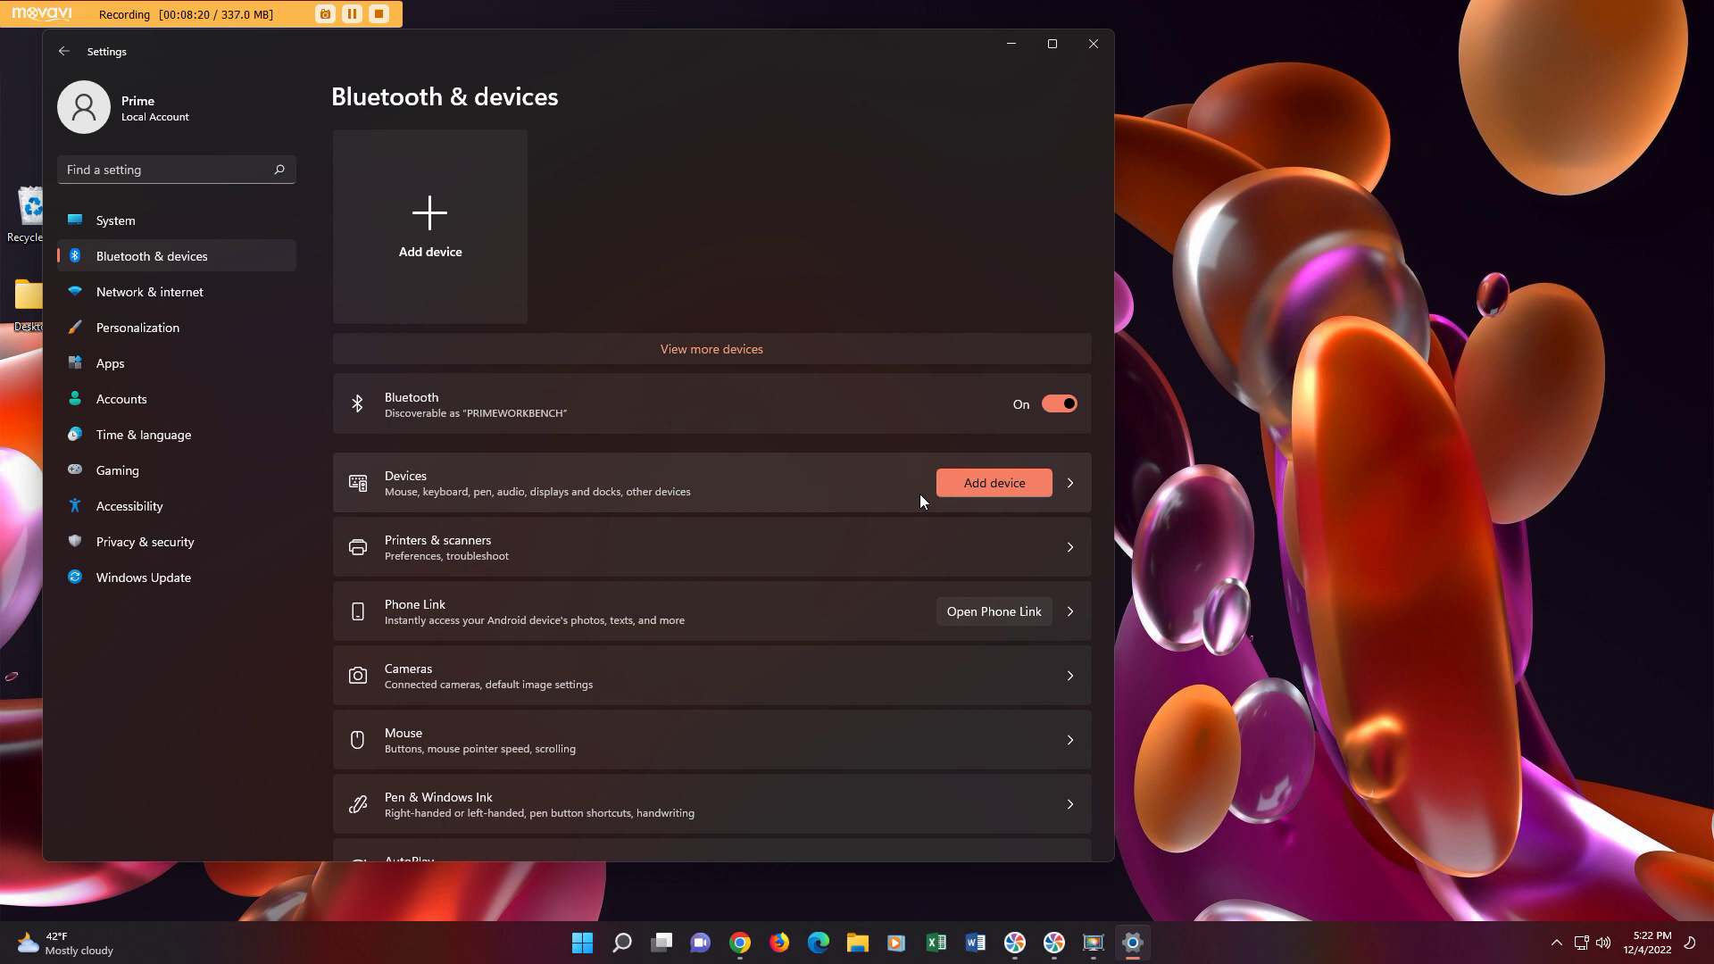
{"action": "left_click", "coordinate": [674, 570]}
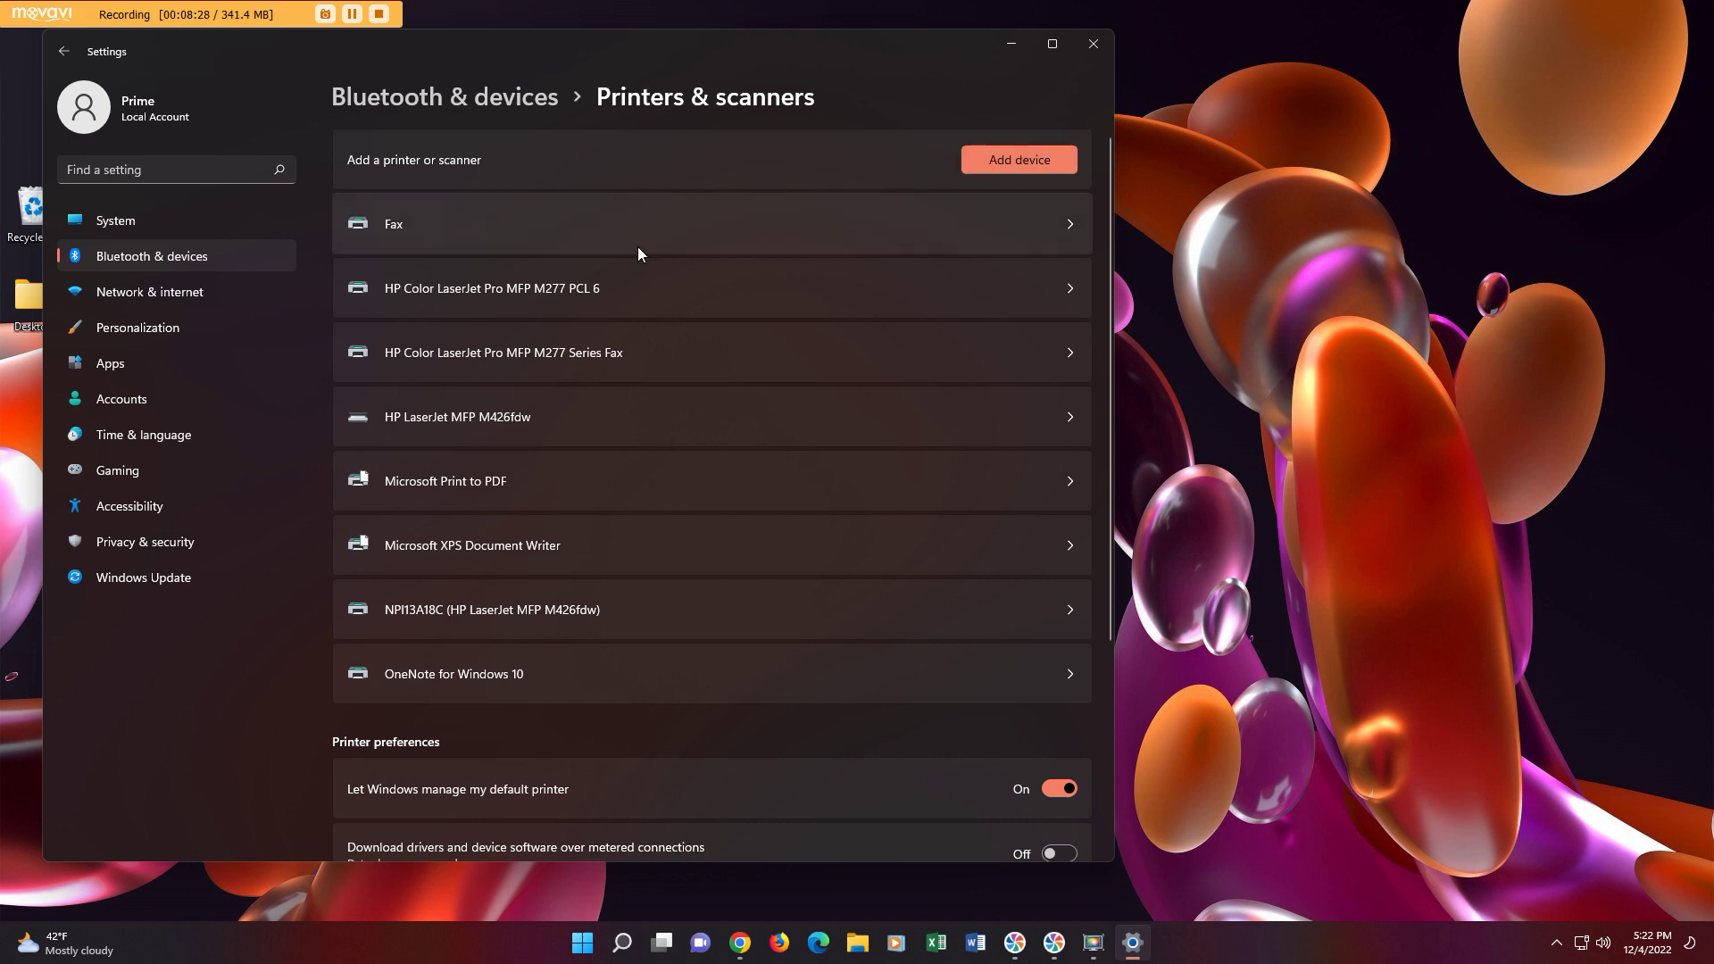
{"action": "left_click", "coordinate": [65, 52]}
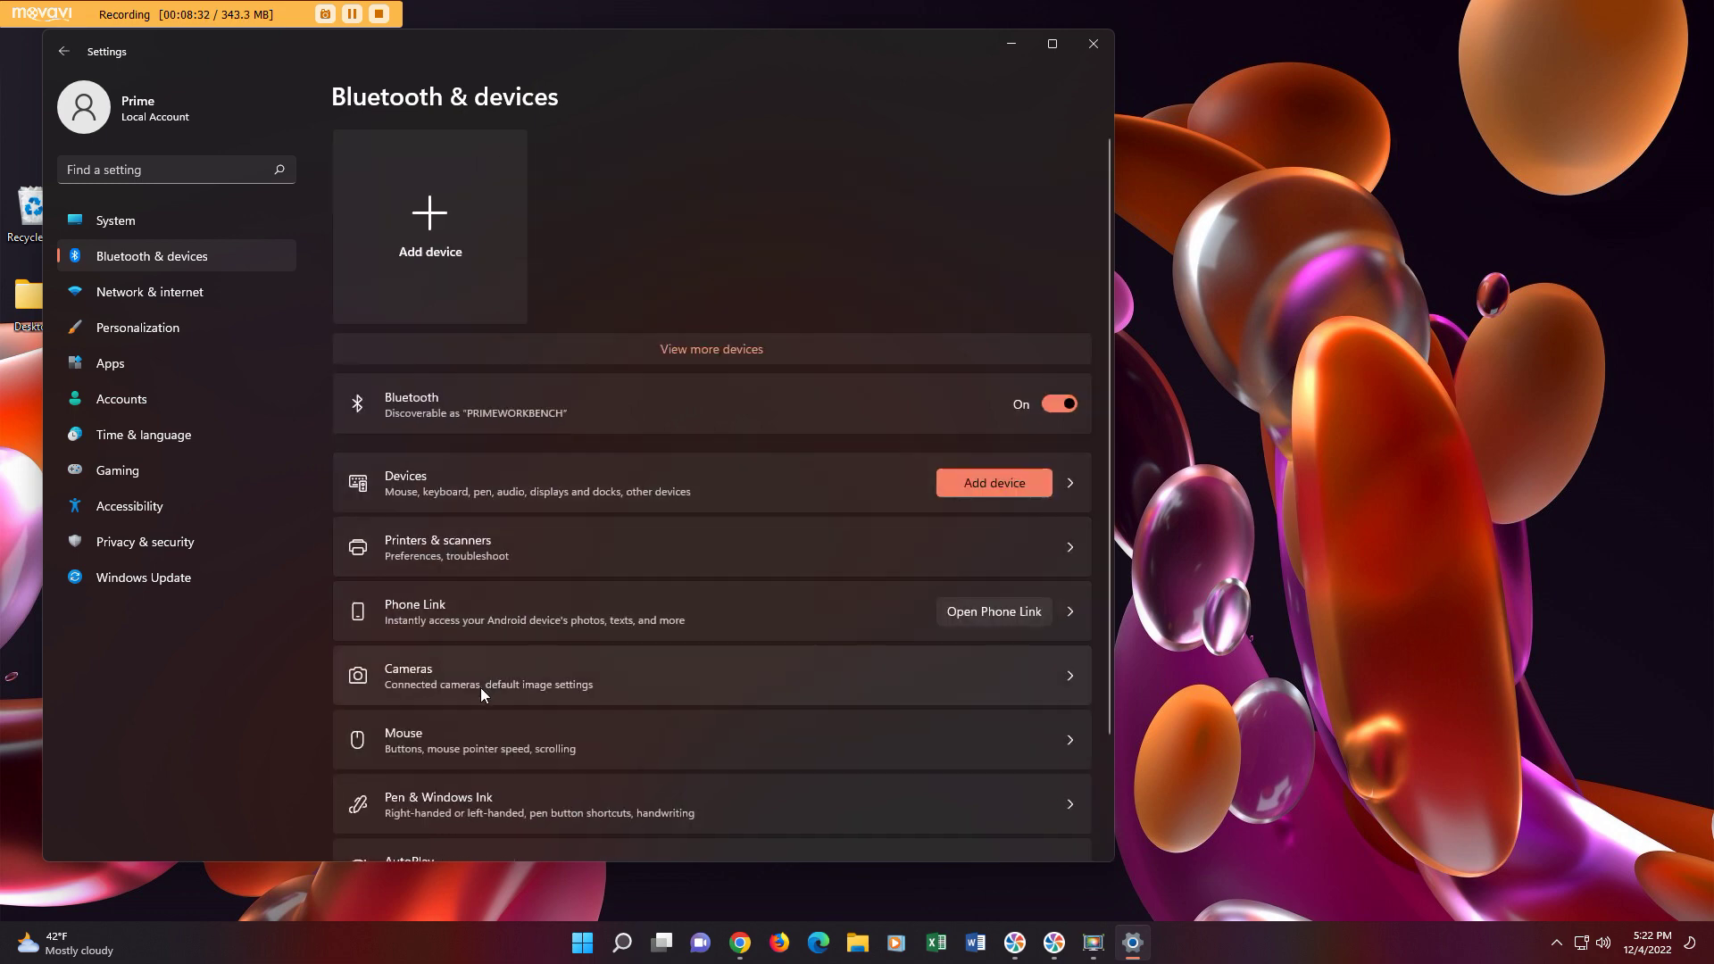
{"action": "scroll", "coordinate": [480, 687], "scroll_direction": "down", "scroll_amount": 2}
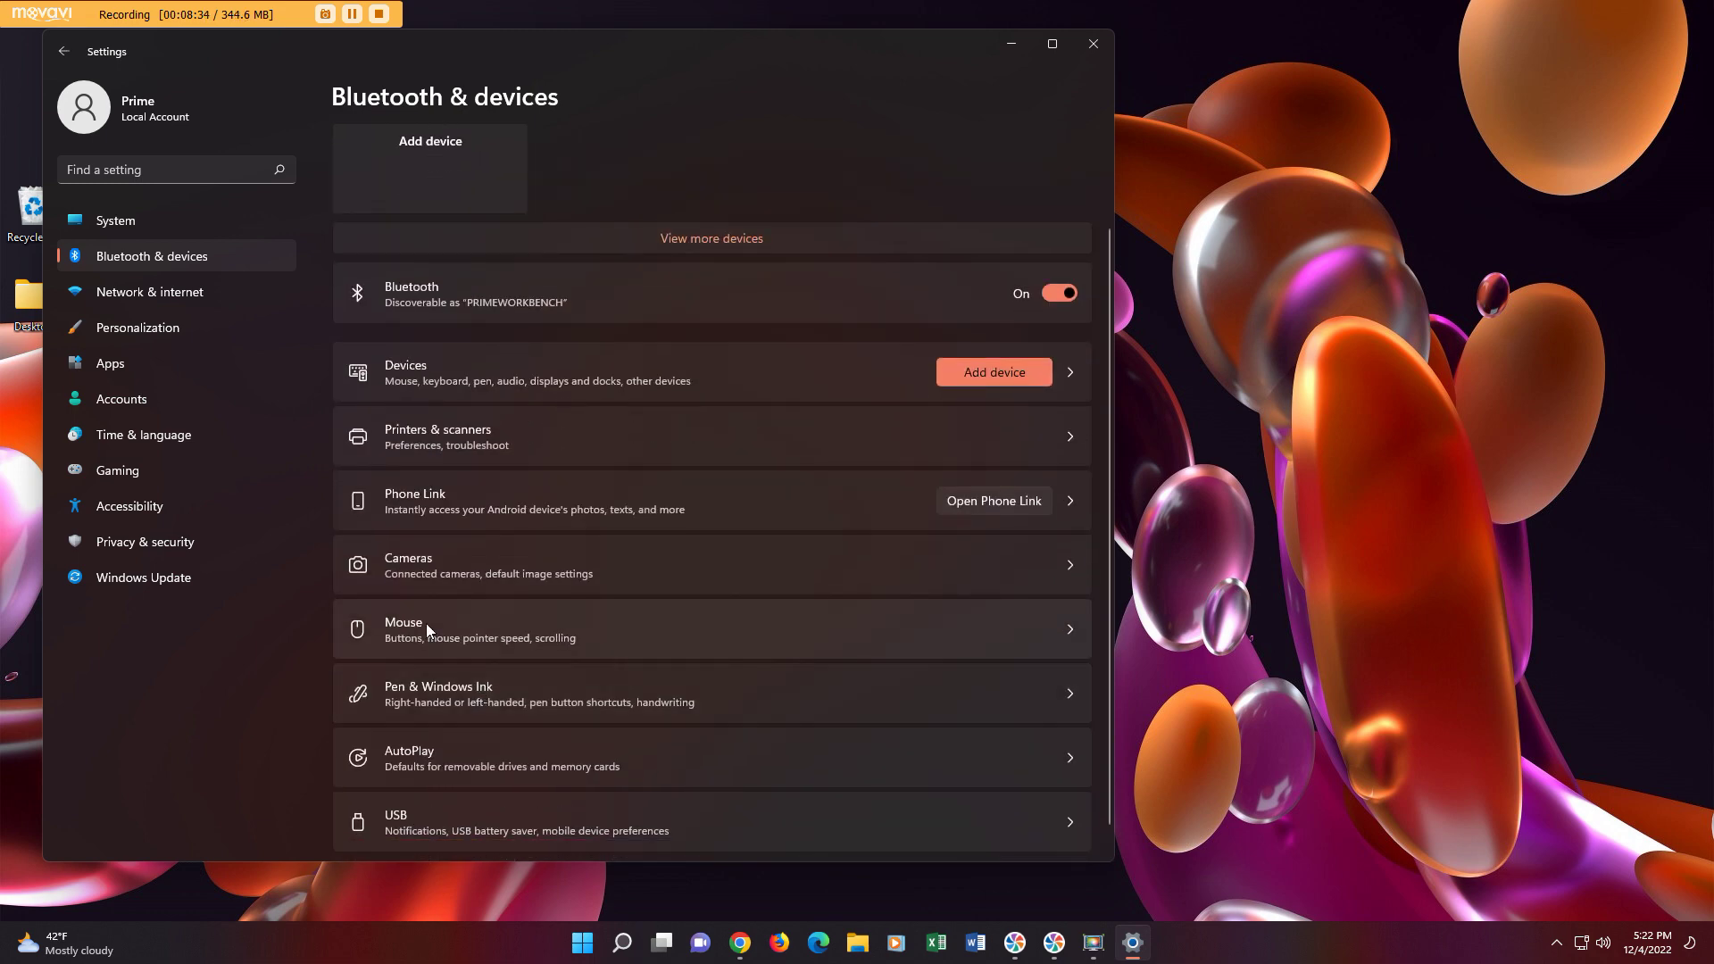
{"action": "scroll", "coordinate": [416, 688], "scroll_direction": "down", "scroll_amount": 1}
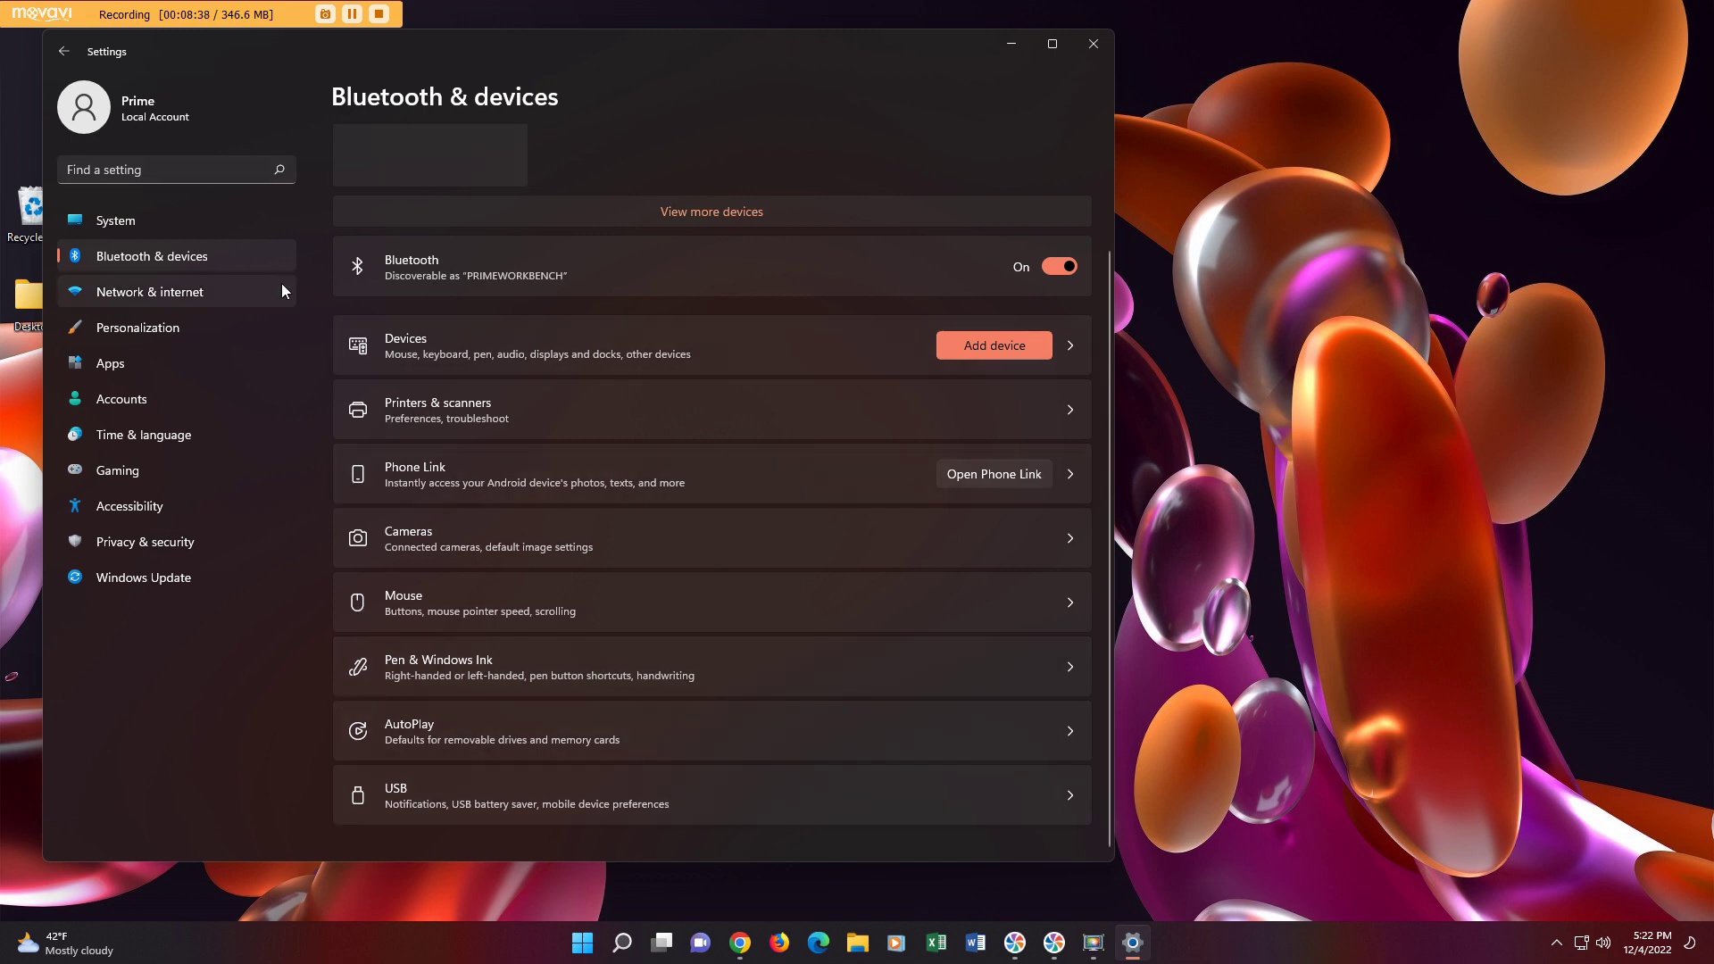
Bring up the Start system tools list and dismiss it, and display the widgets board.
{"action": "right_click", "coordinate": [583, 943]}
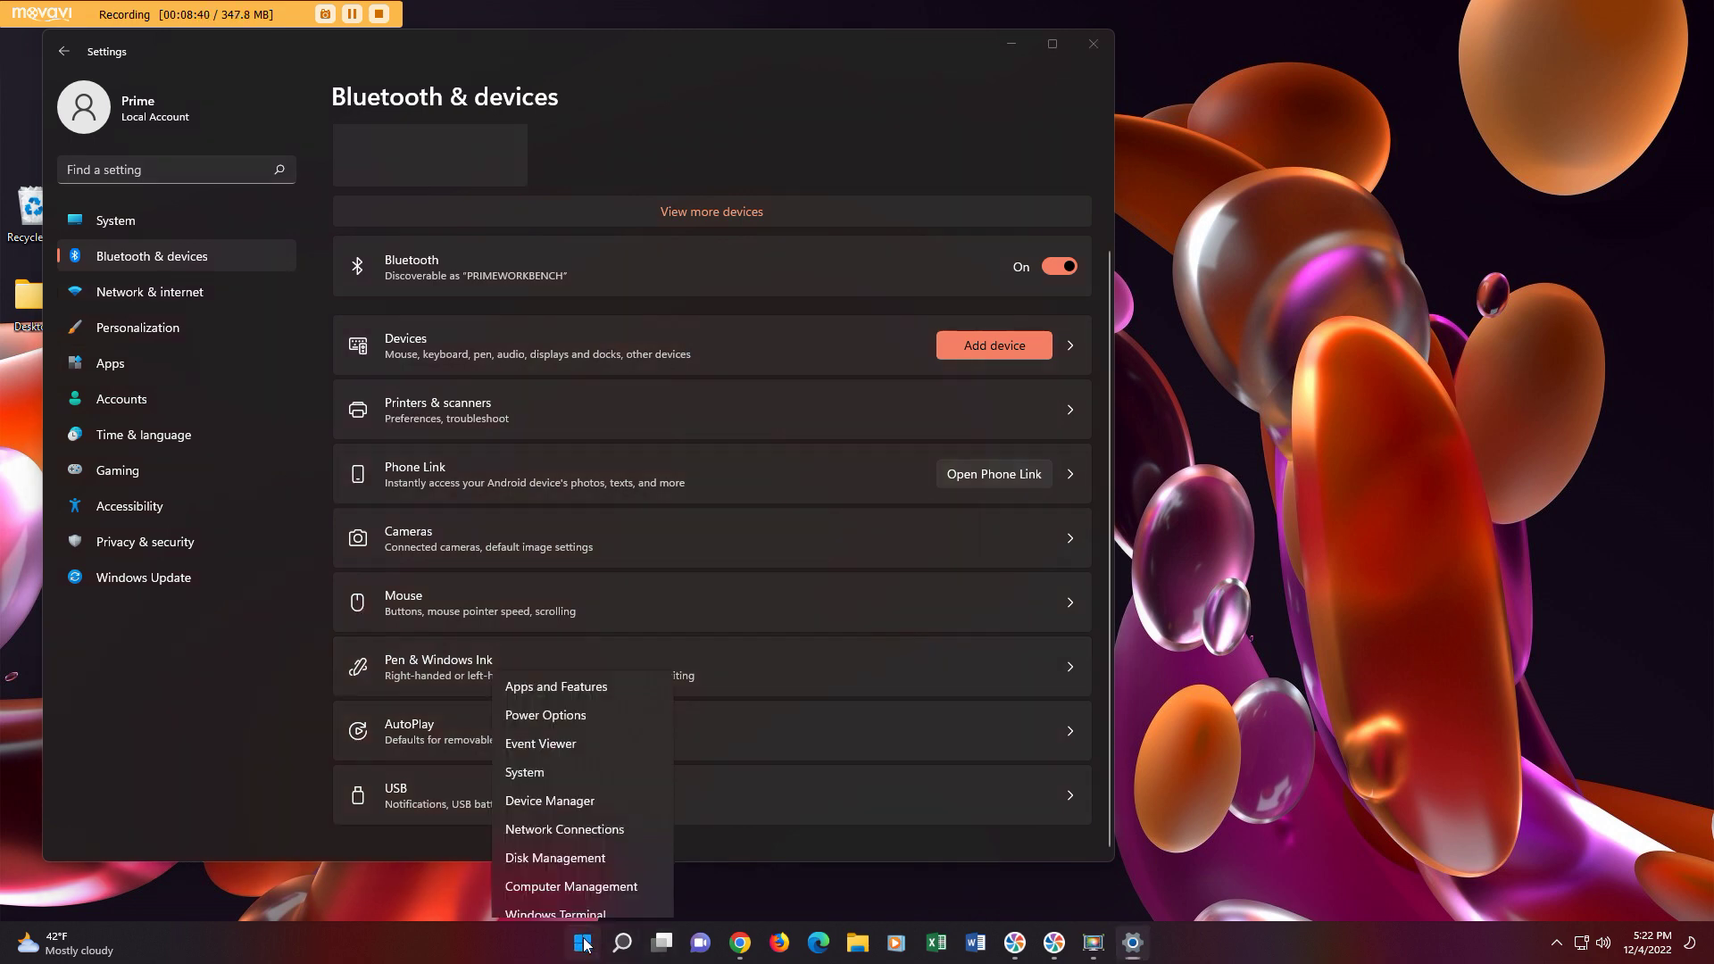
{"action": "left_click", "coordinate": [213, 671]}
{"action": "key", "text": "super+w"}
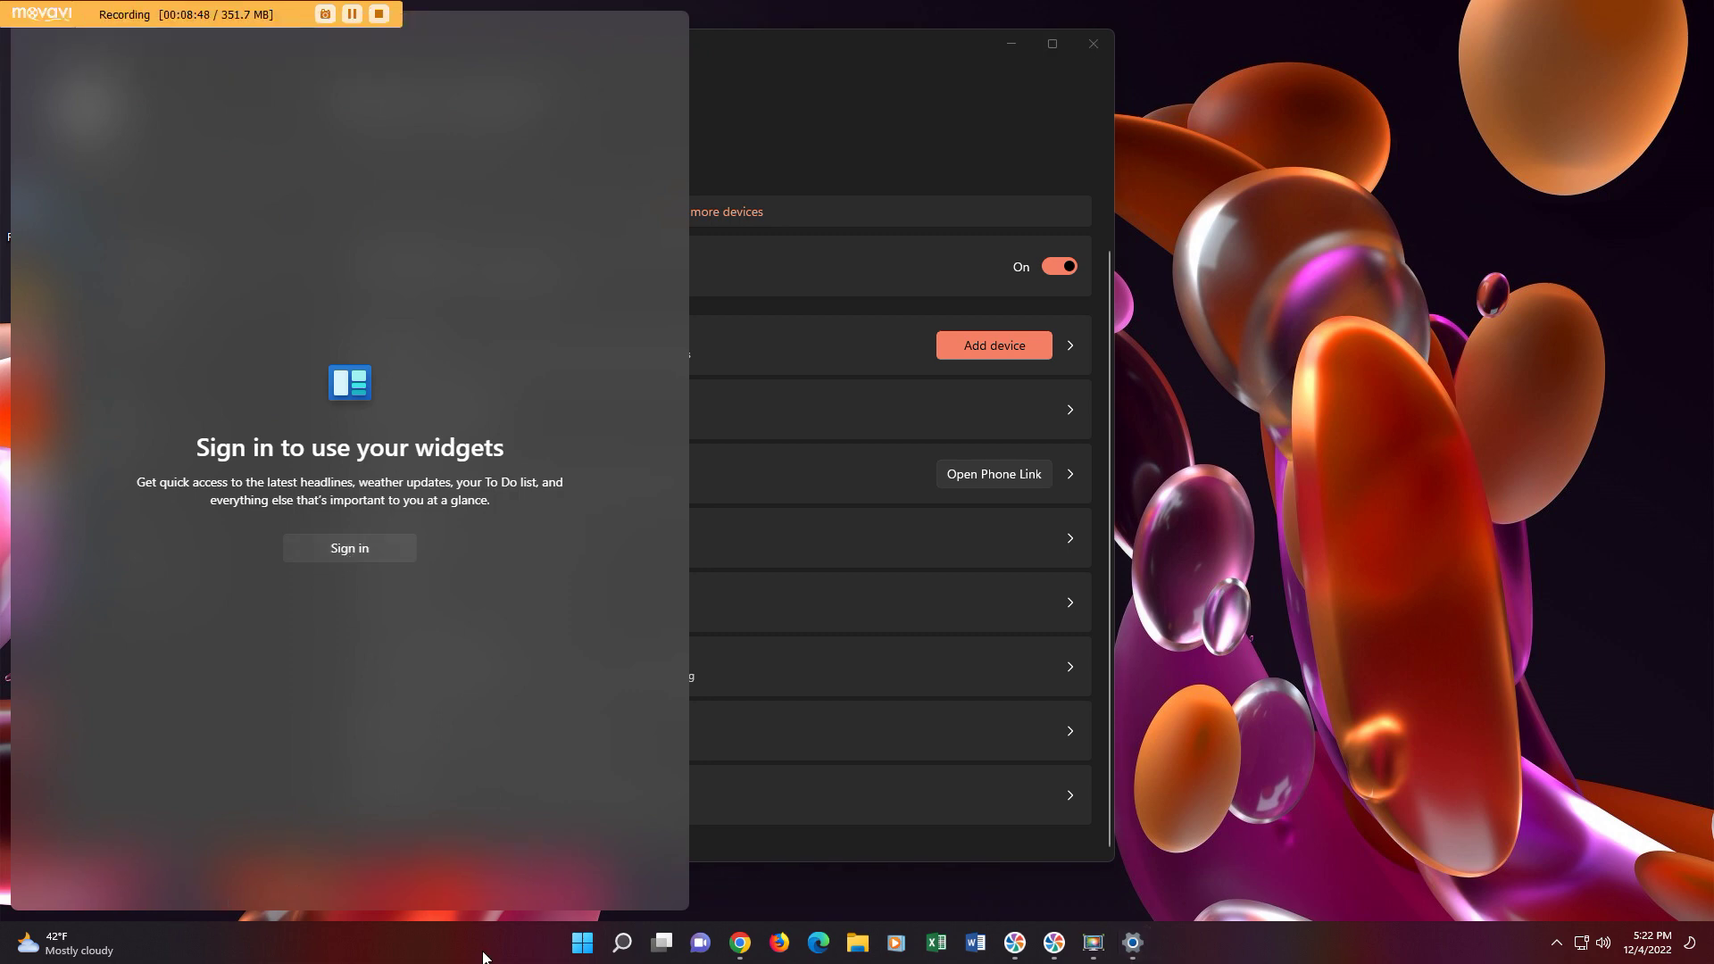
Dismiss the widgets board, show the Personalization settings, and try the light Windows theme before restoring the dark Captured Motion theme.
{"action": "left_click", "coordinate": [1023, 82]}
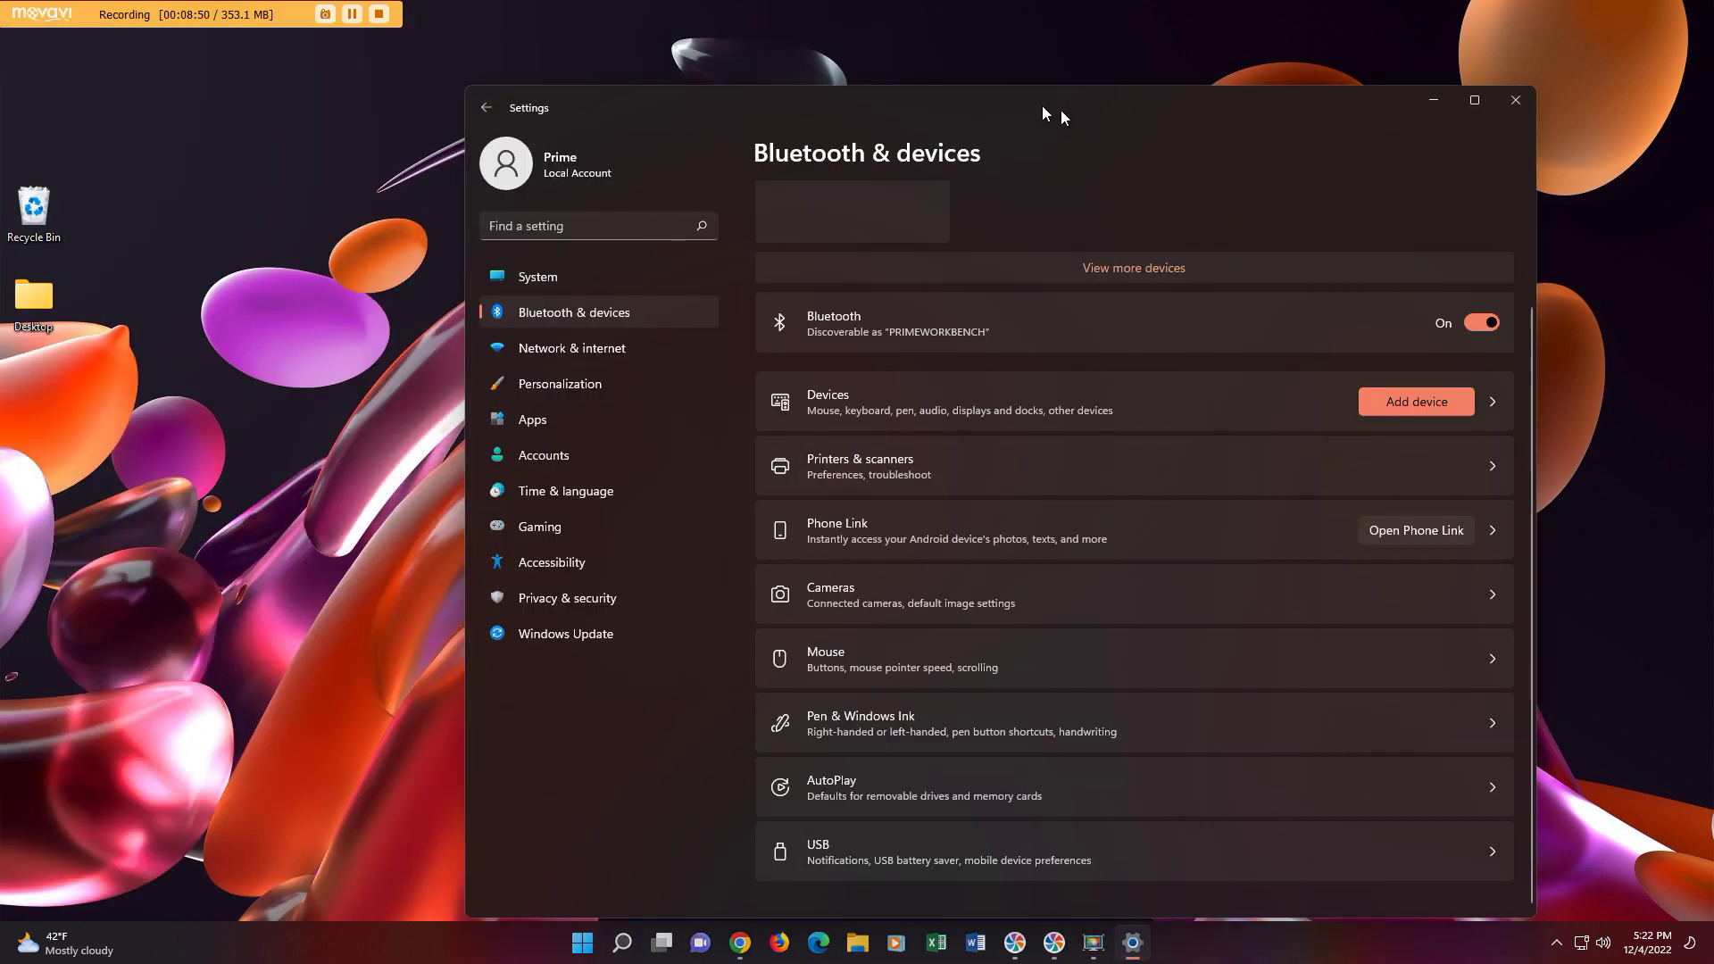
{"action": "left_click_drag", "start_coordinate": [1063, 111], "coordinate": [946, 85]}
{"action": "left_click", "coordinate": [445, 357]}
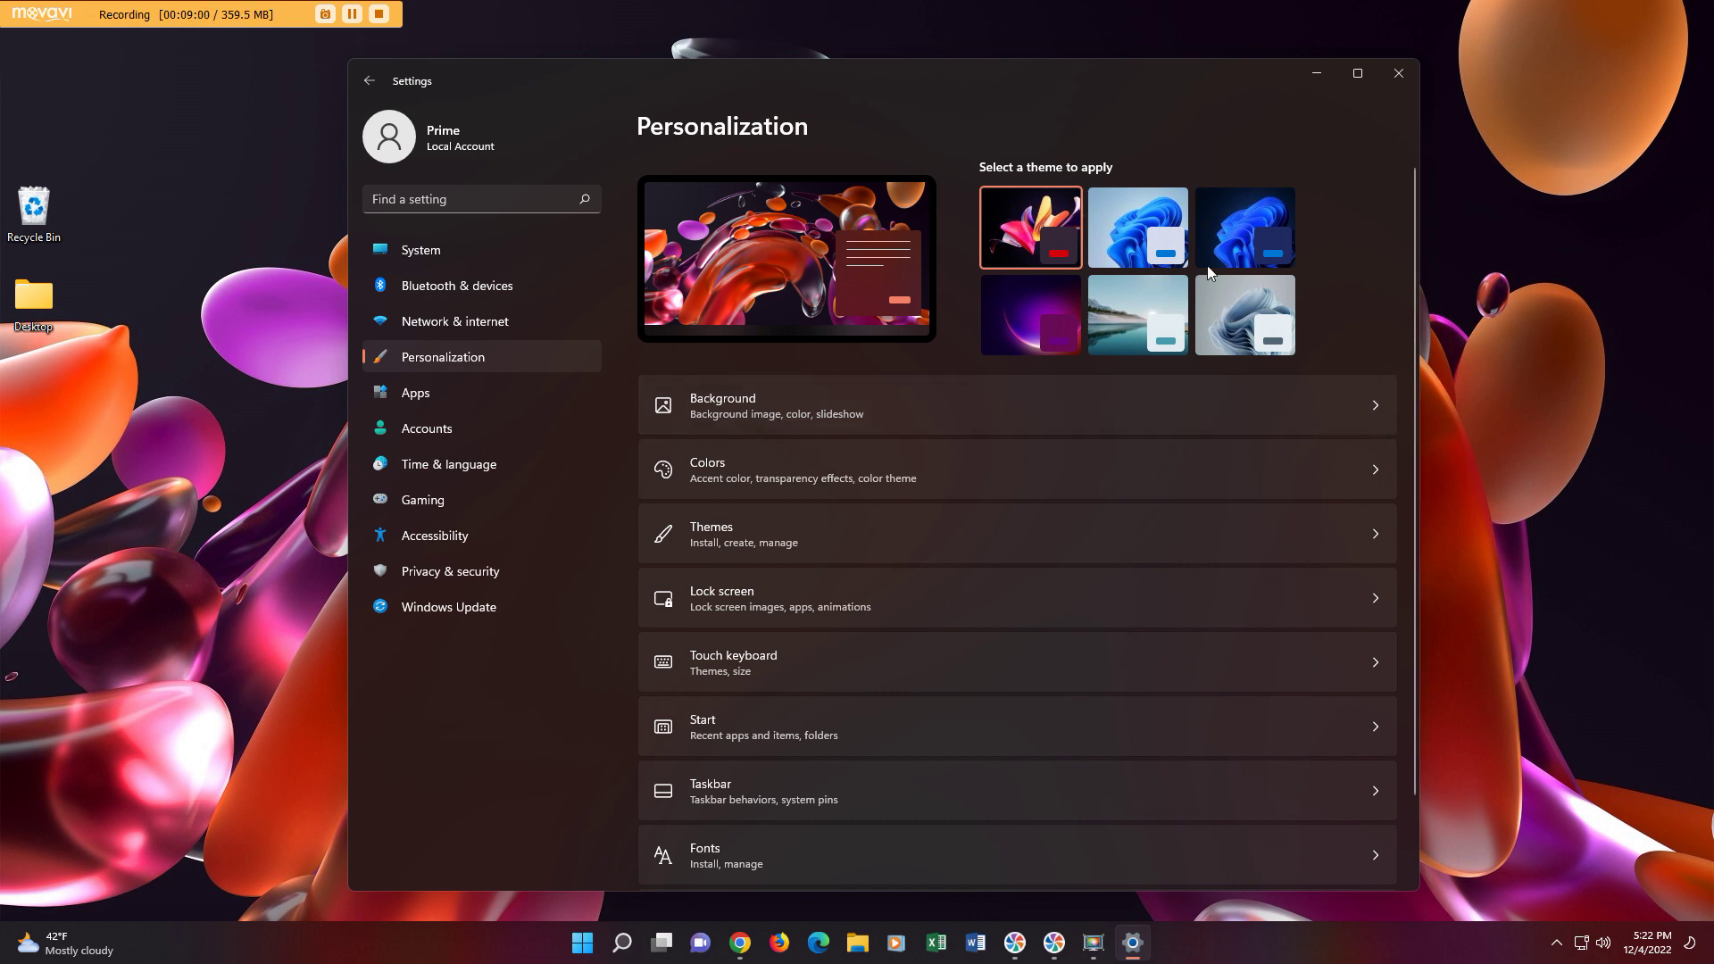
{"action": "left_click", "coordinate": [1155, 229]}
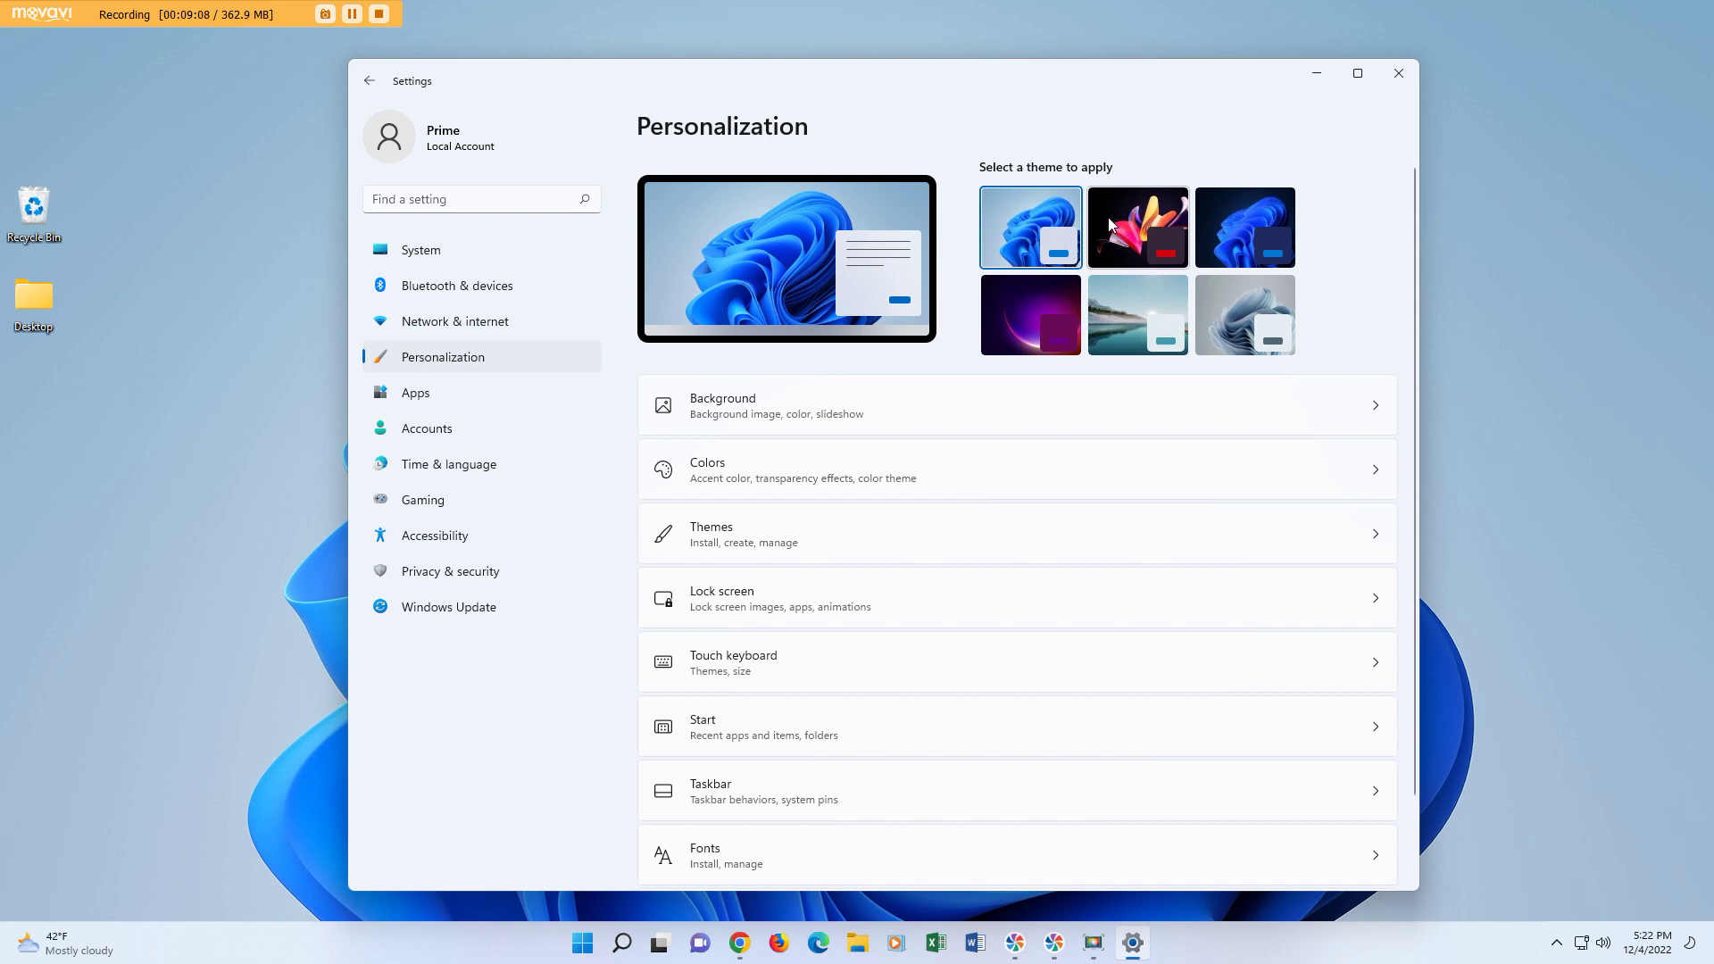
{"action": "left_click", "coordinate": [1105, 225]}
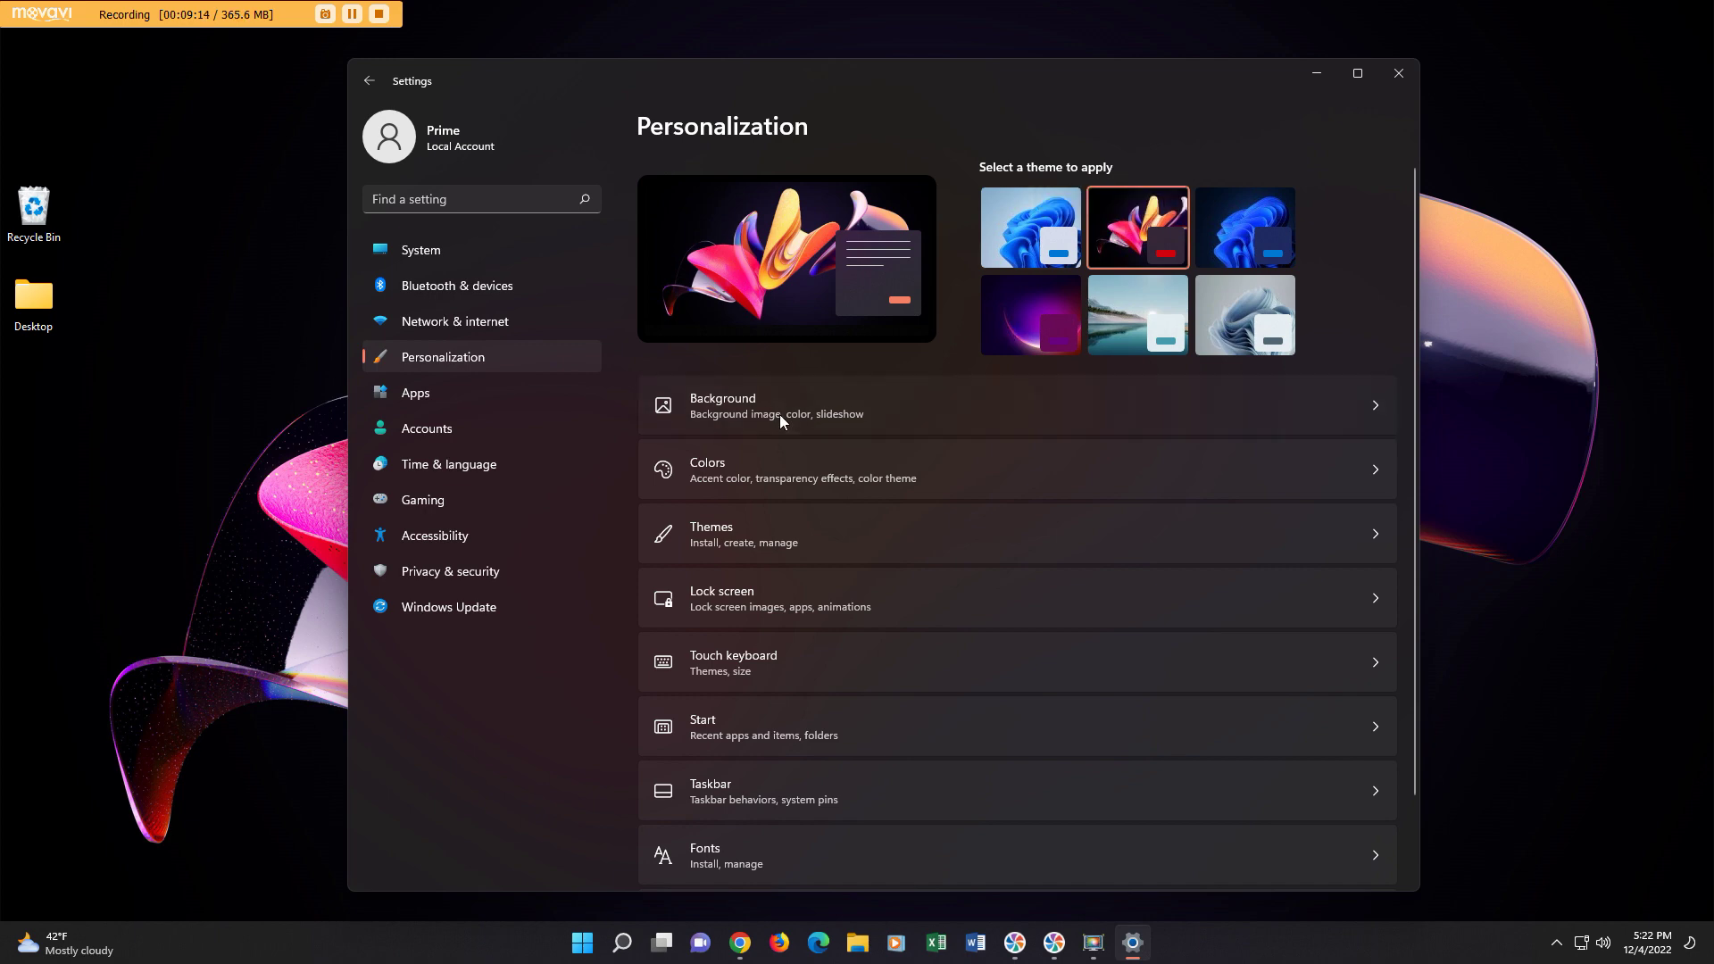
View the Background slideshow options and the picture album picker, and return to Personalization to look over its remaining categories.
{"action": "left_click", "coordinate": [779, 414]}
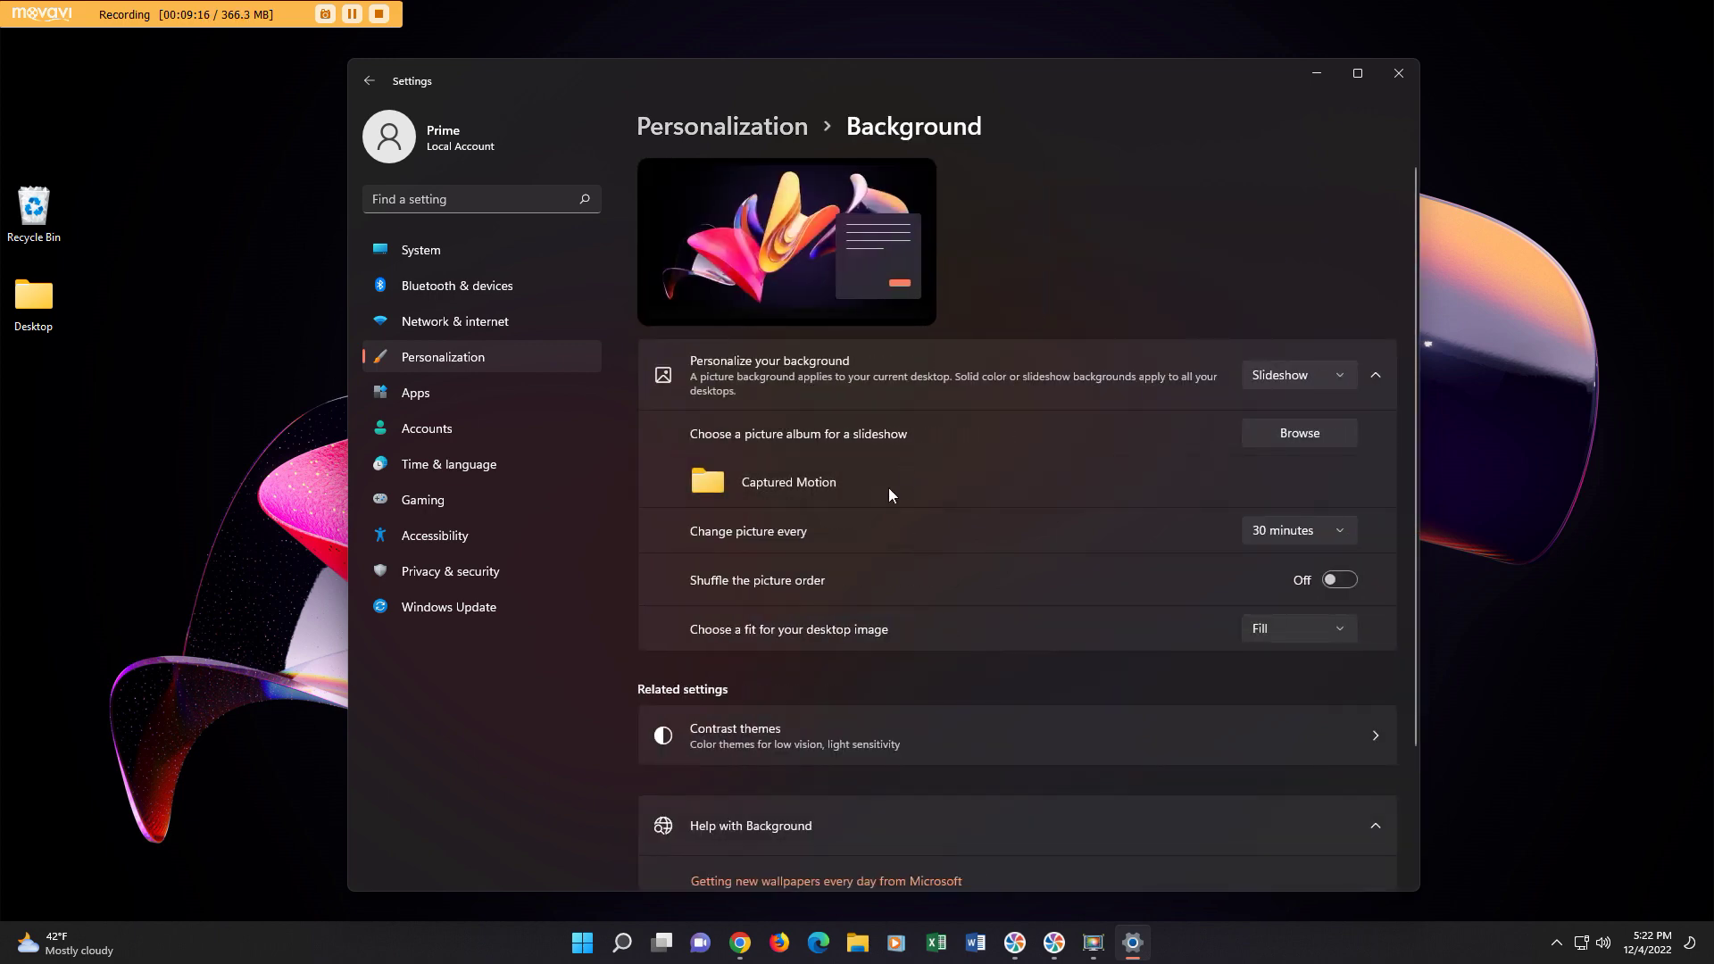
{"action": "left_click", "coordinate": [1284, 441]}
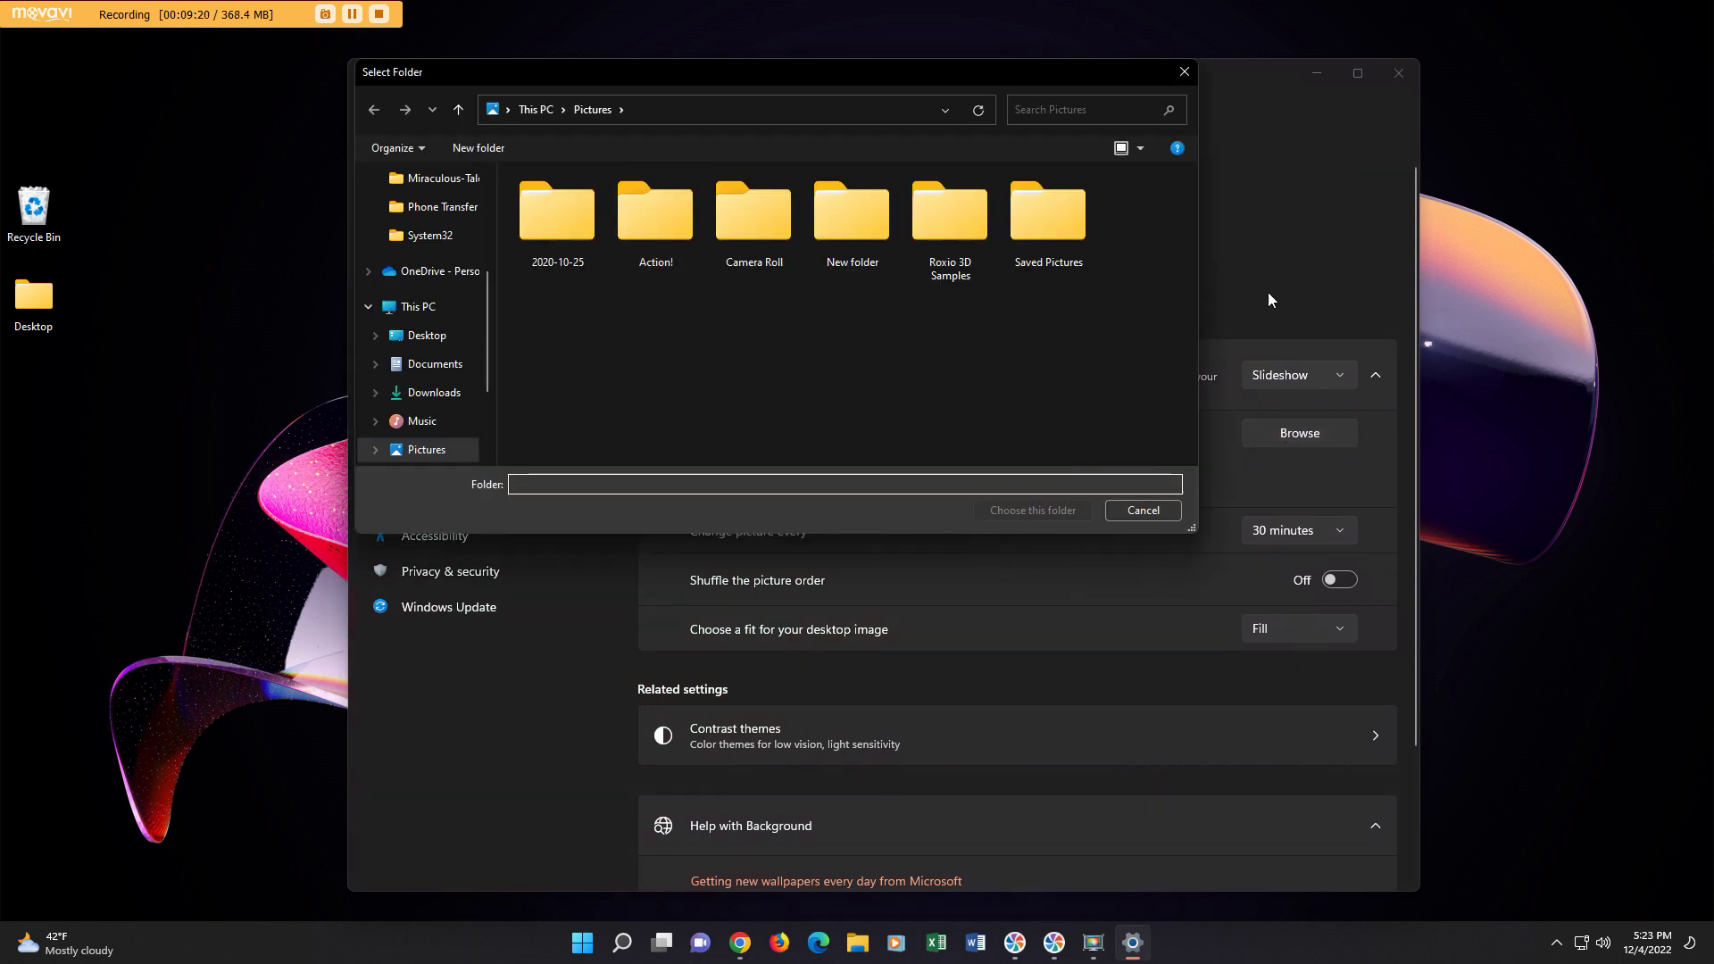
{"action": "left_click", "coordinate": [1187, 75]}
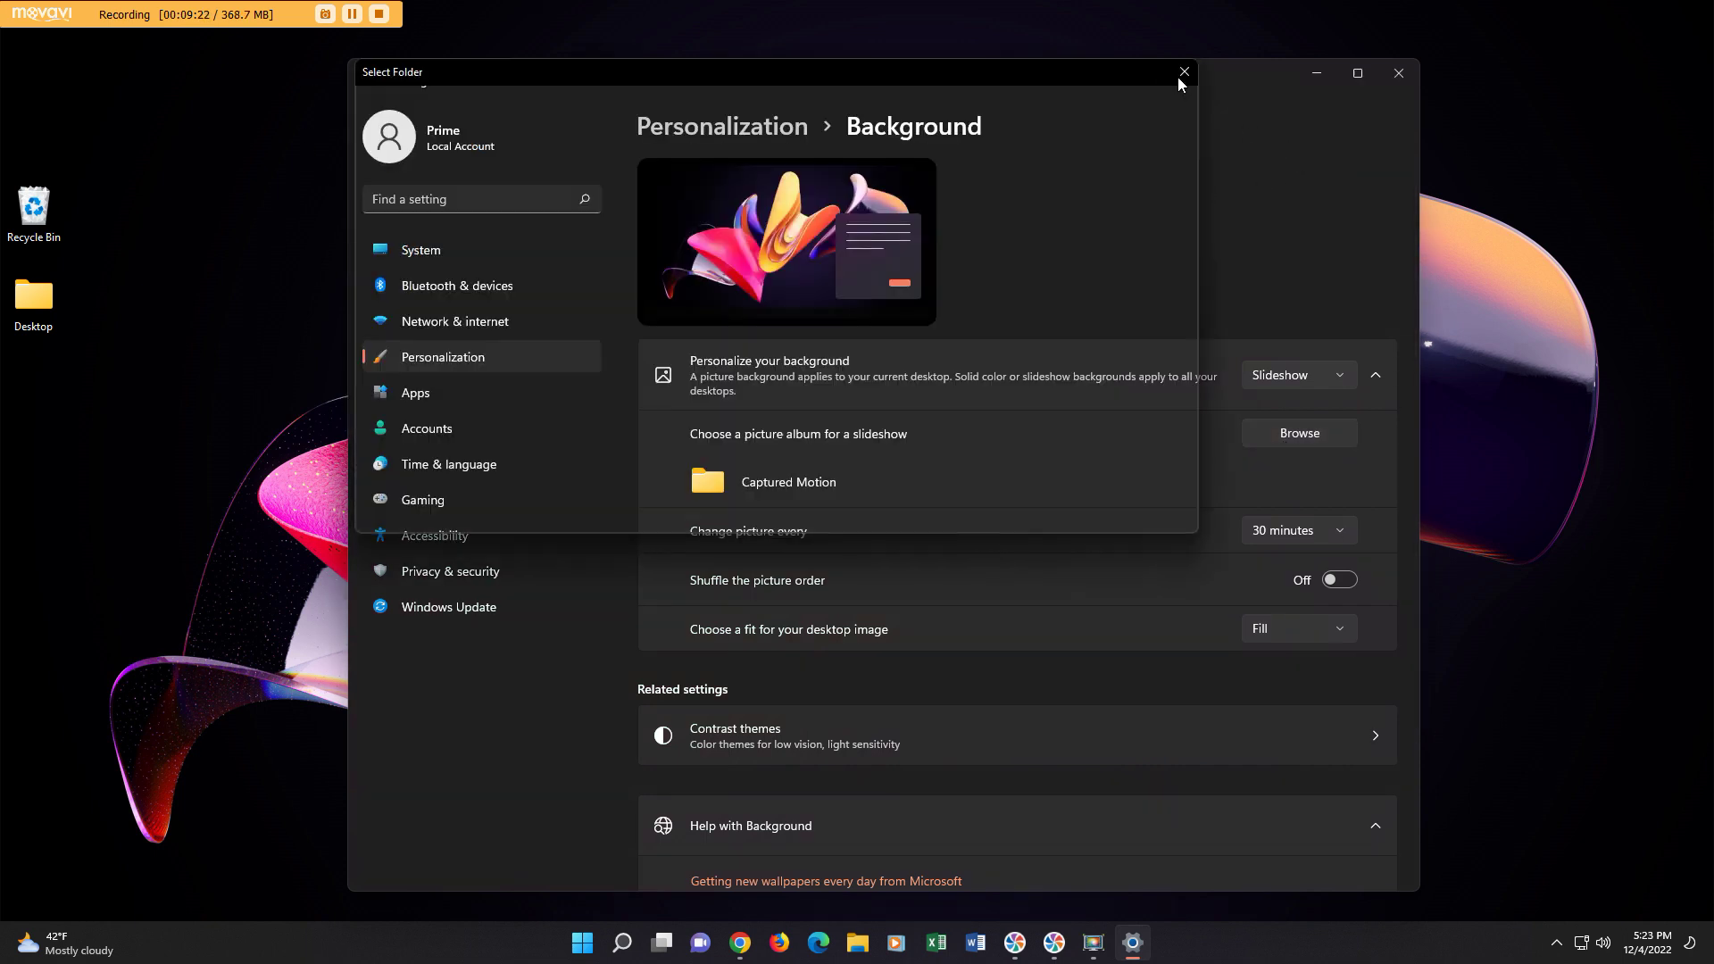
{"action": "left_click", "coordinate": [371, 80]}
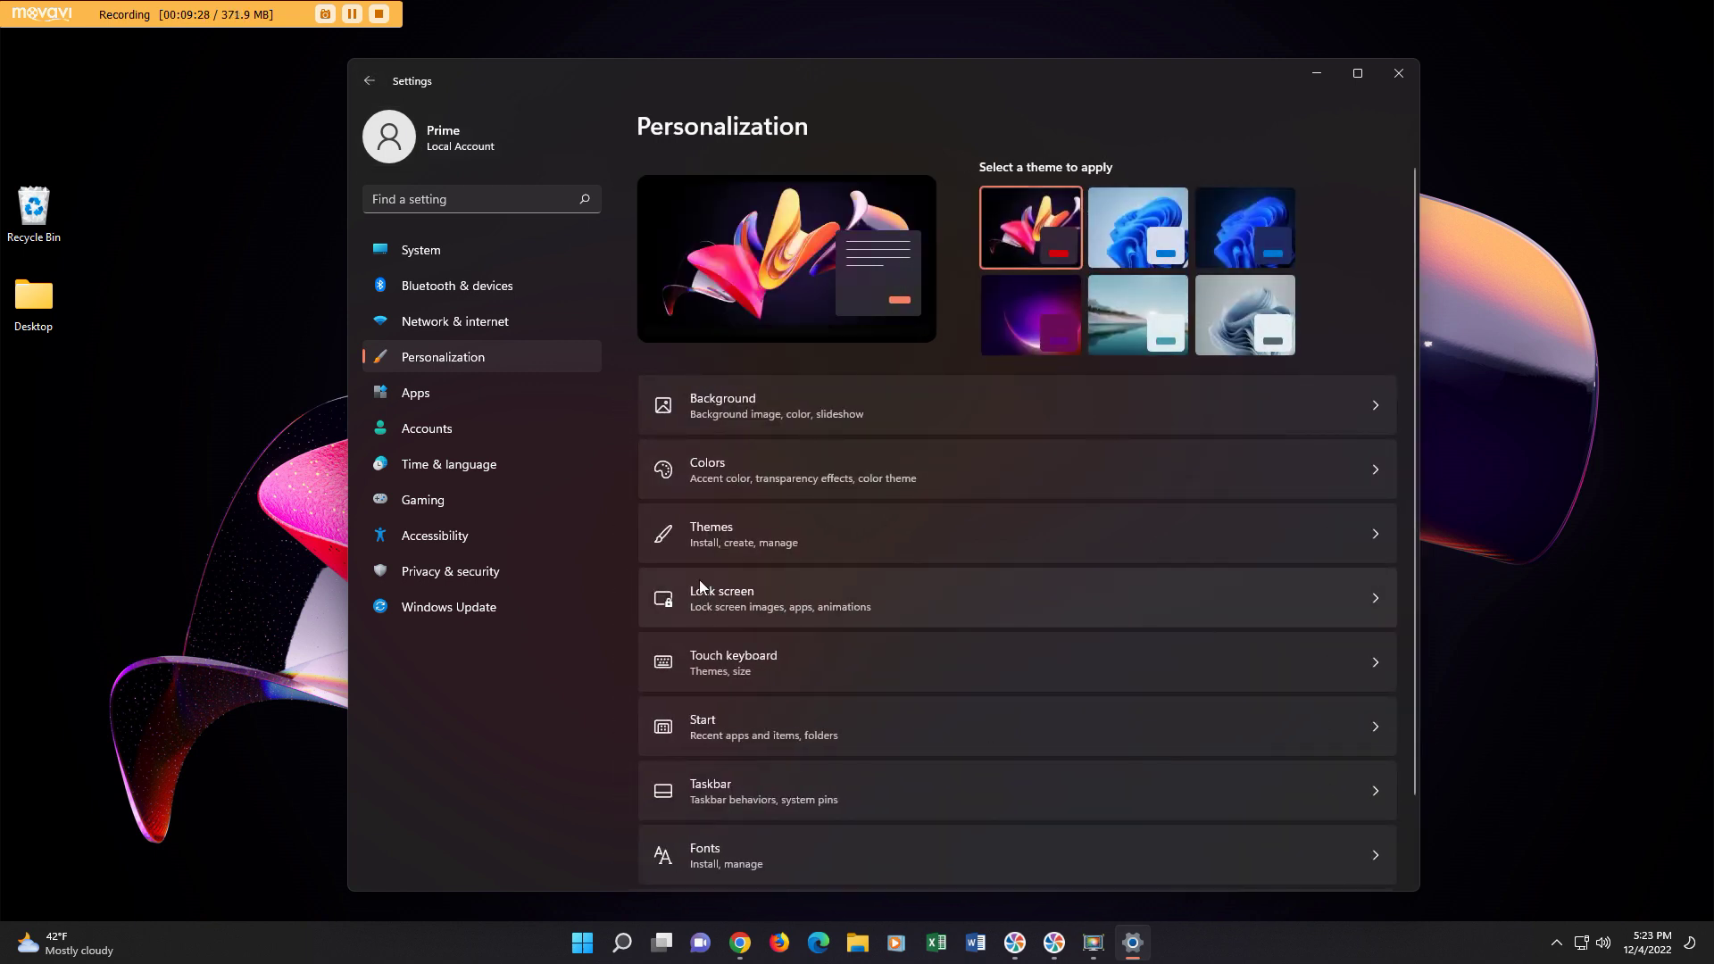
{"action": "scroll", "coordinate": [730, 657], "scroll_direction": "down", "scroll_amount": 1}
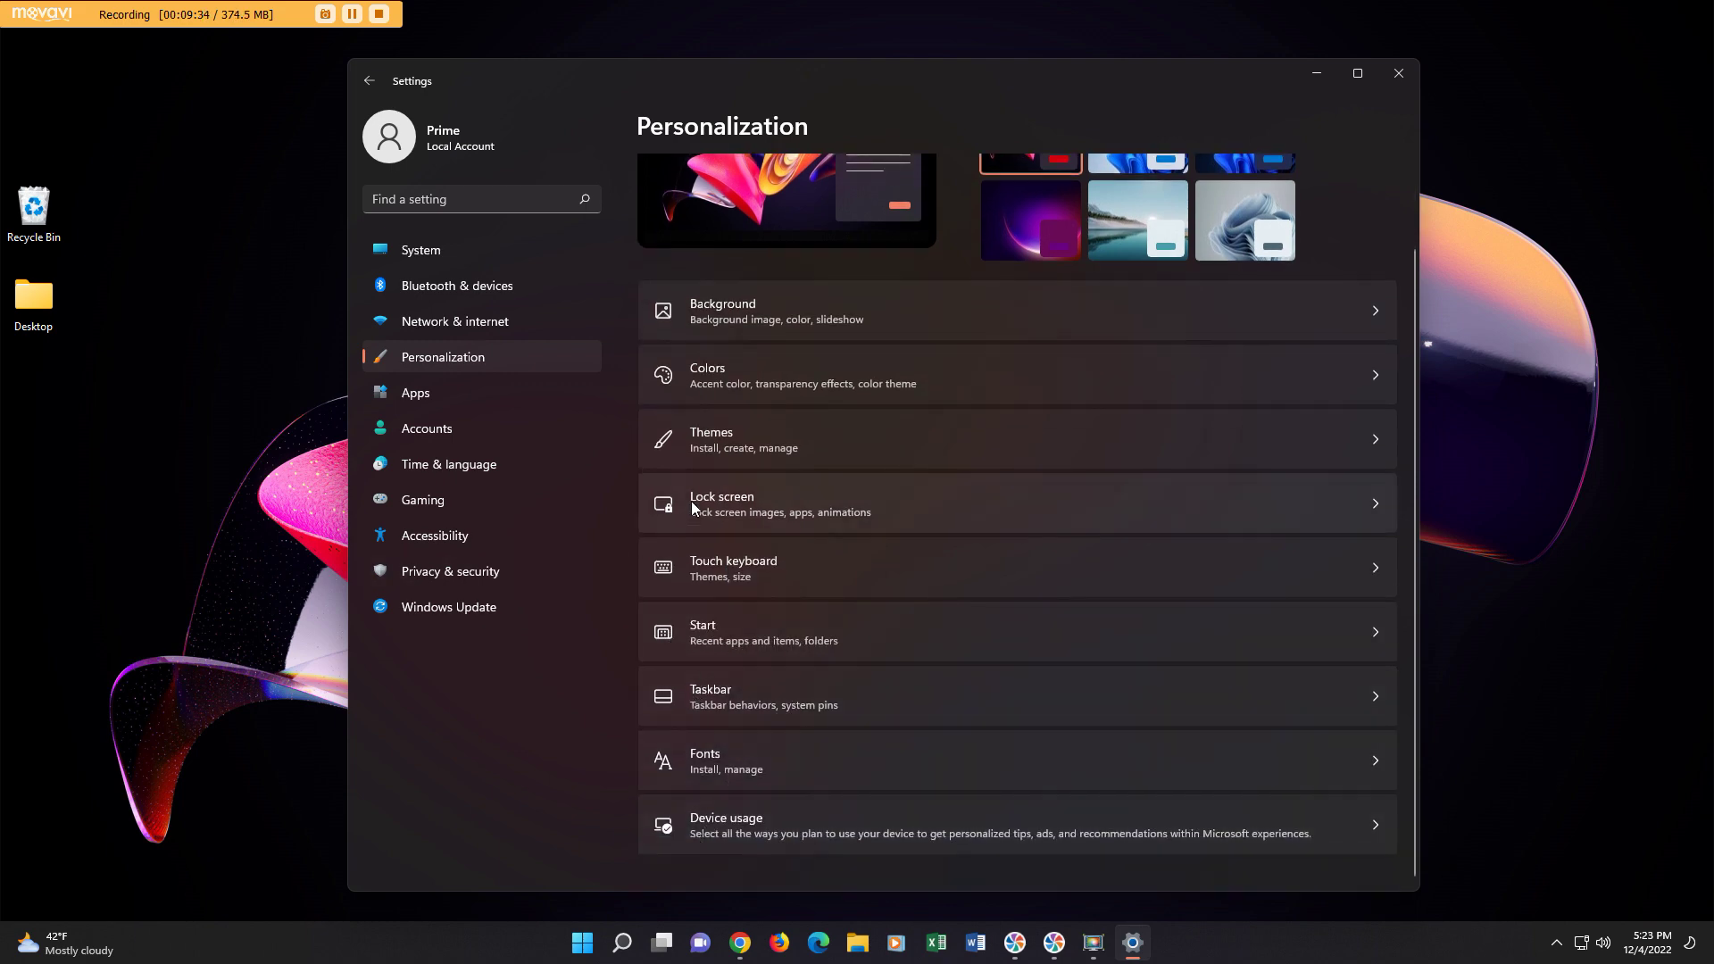
Look through the Apps and Accounts settings, including Your Microsoft account, and the Date & time options under Time & language.
{"action": "left_click", "coordinate": [453, 393]}
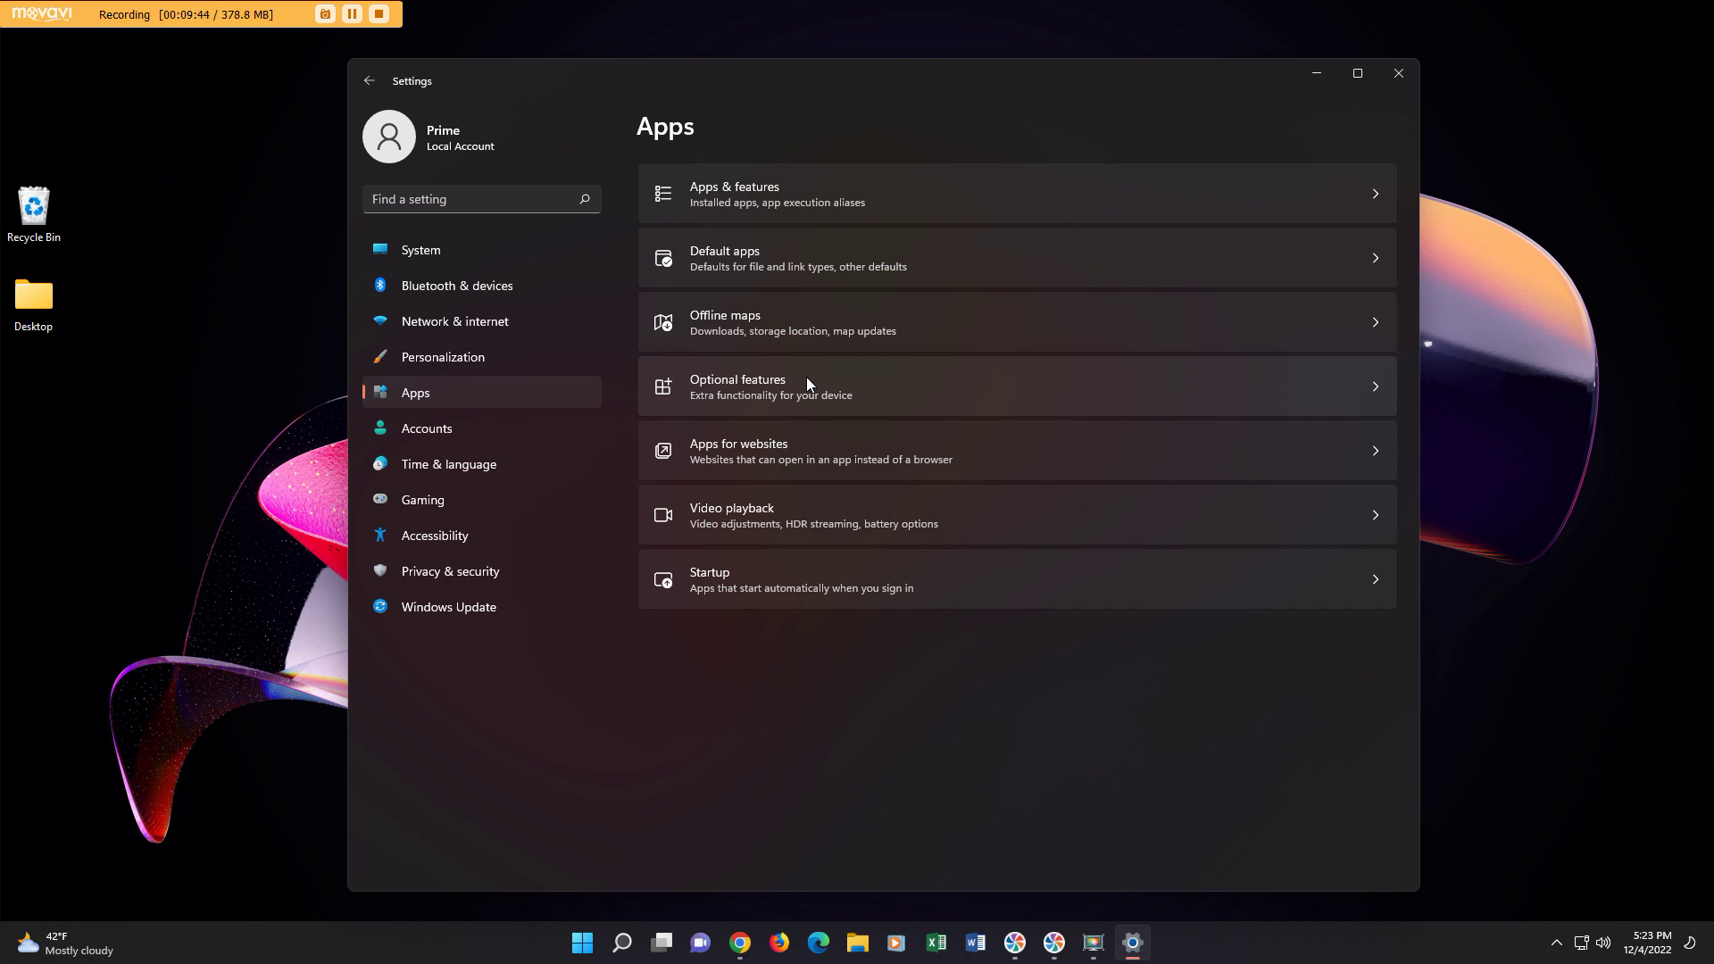
{"action": "left_click", "coordinate": [467, 415]}
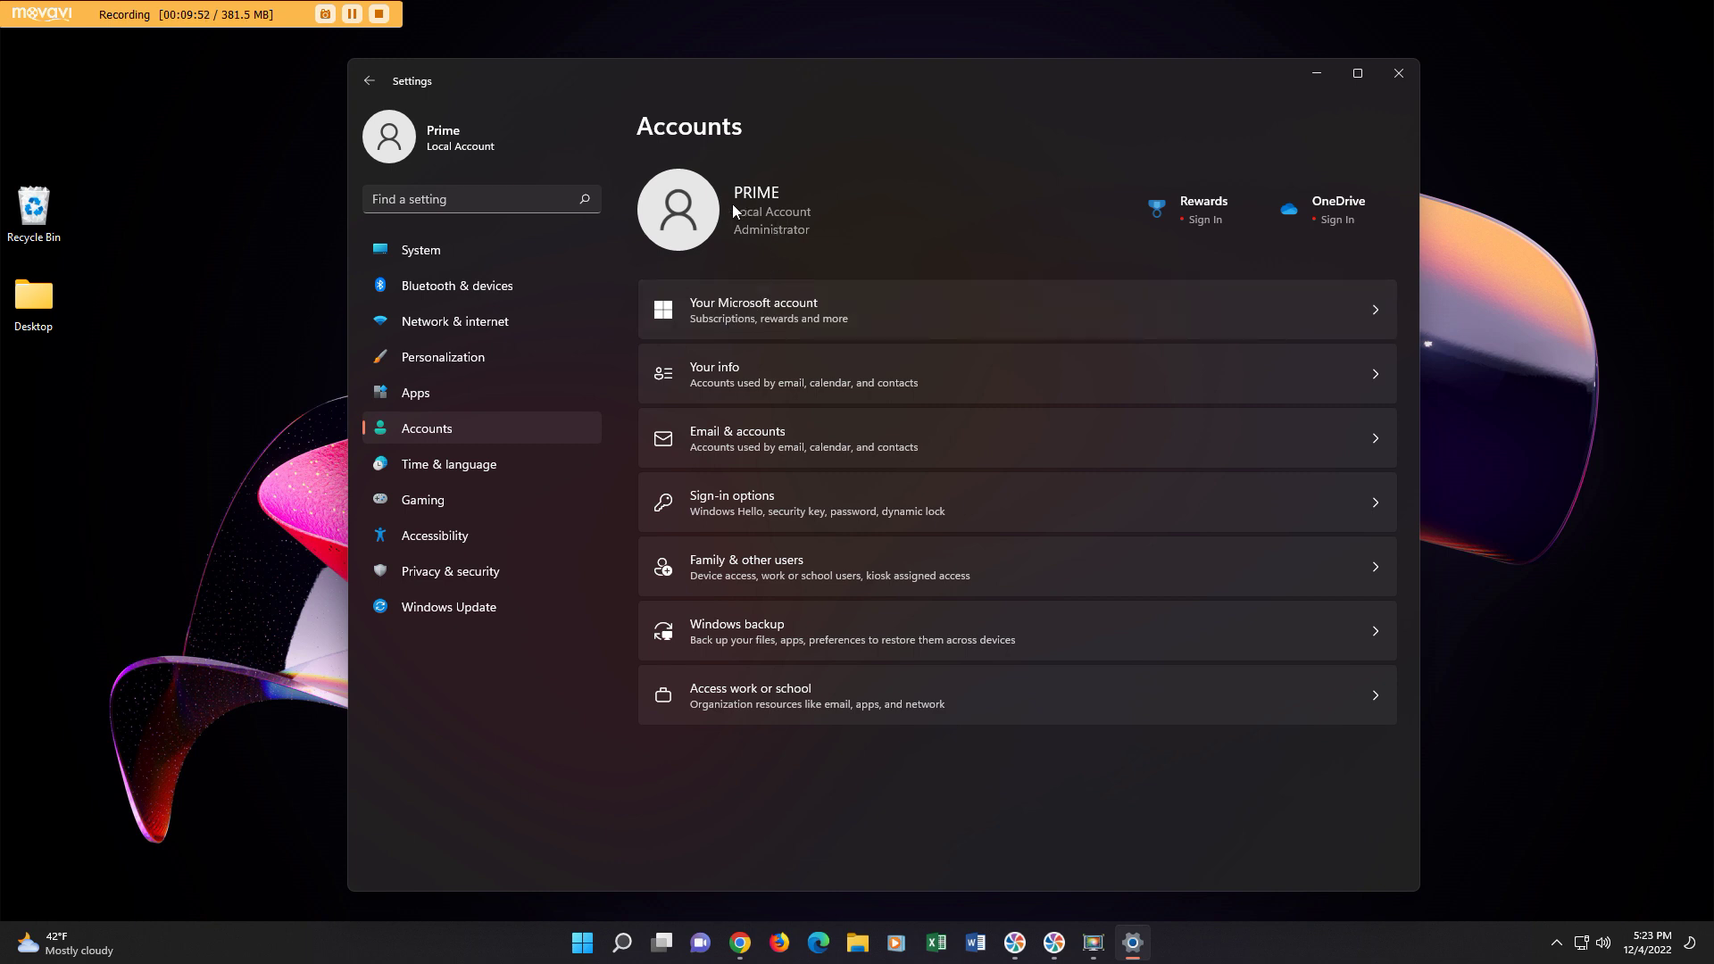
{"action": "left_click", "coordinate": [705, 323]}
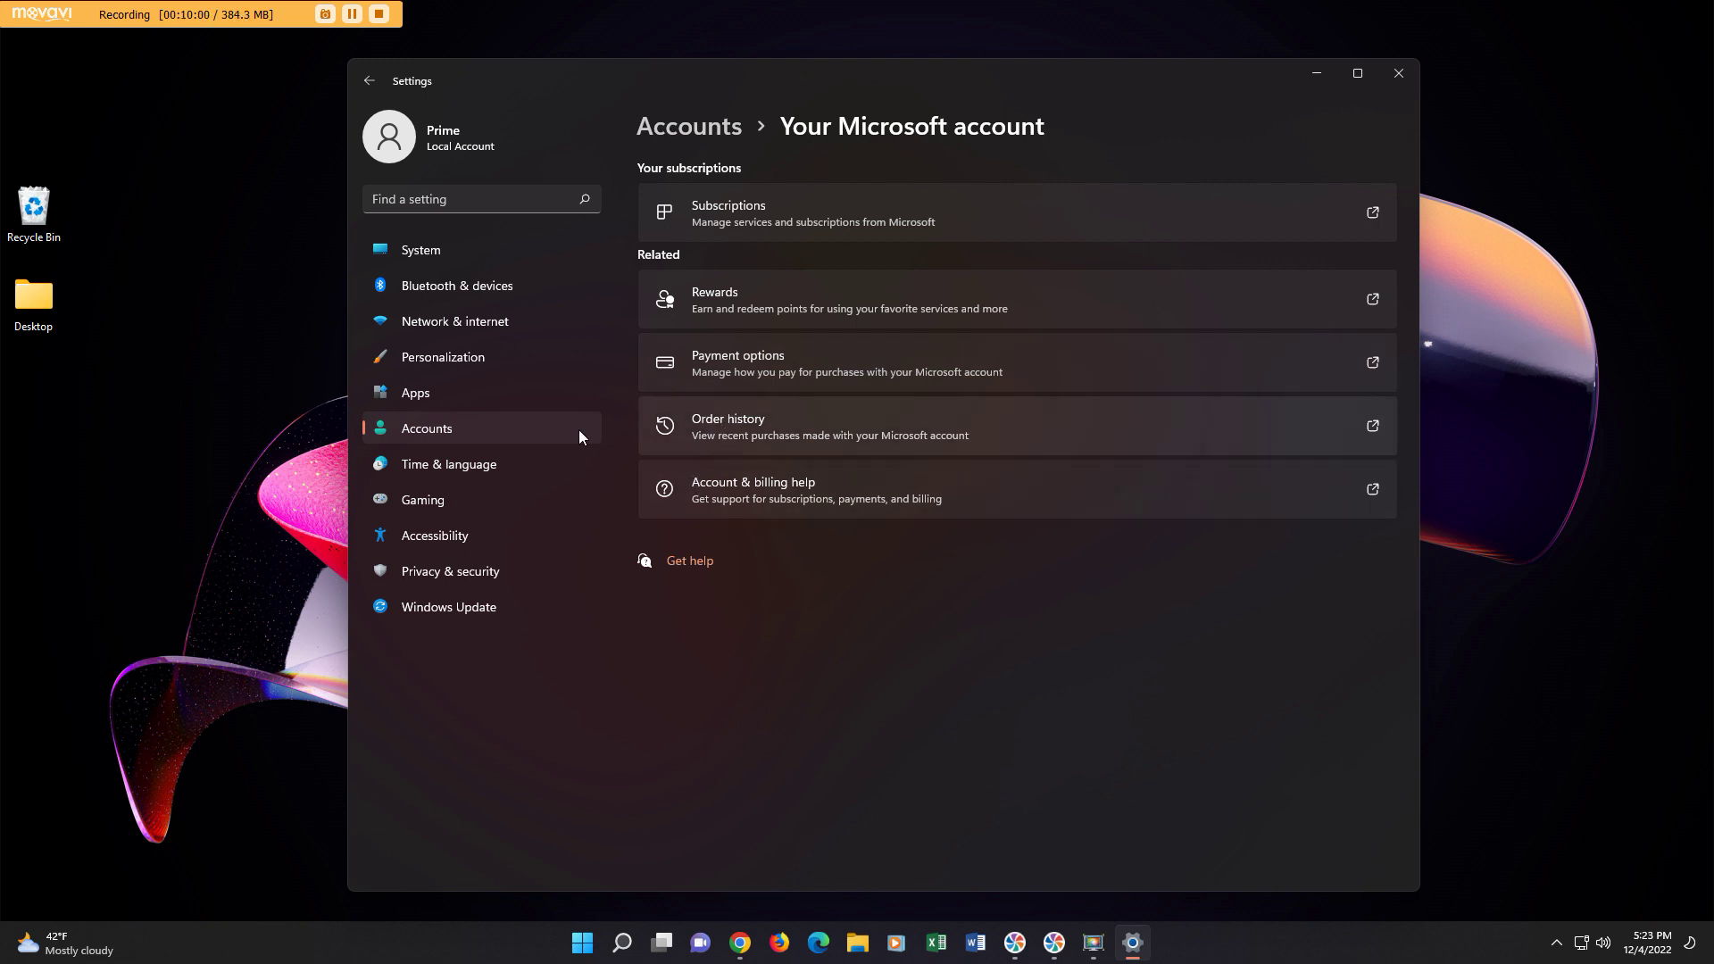
{"action": "left_click", "coordinate": [434, 459]}
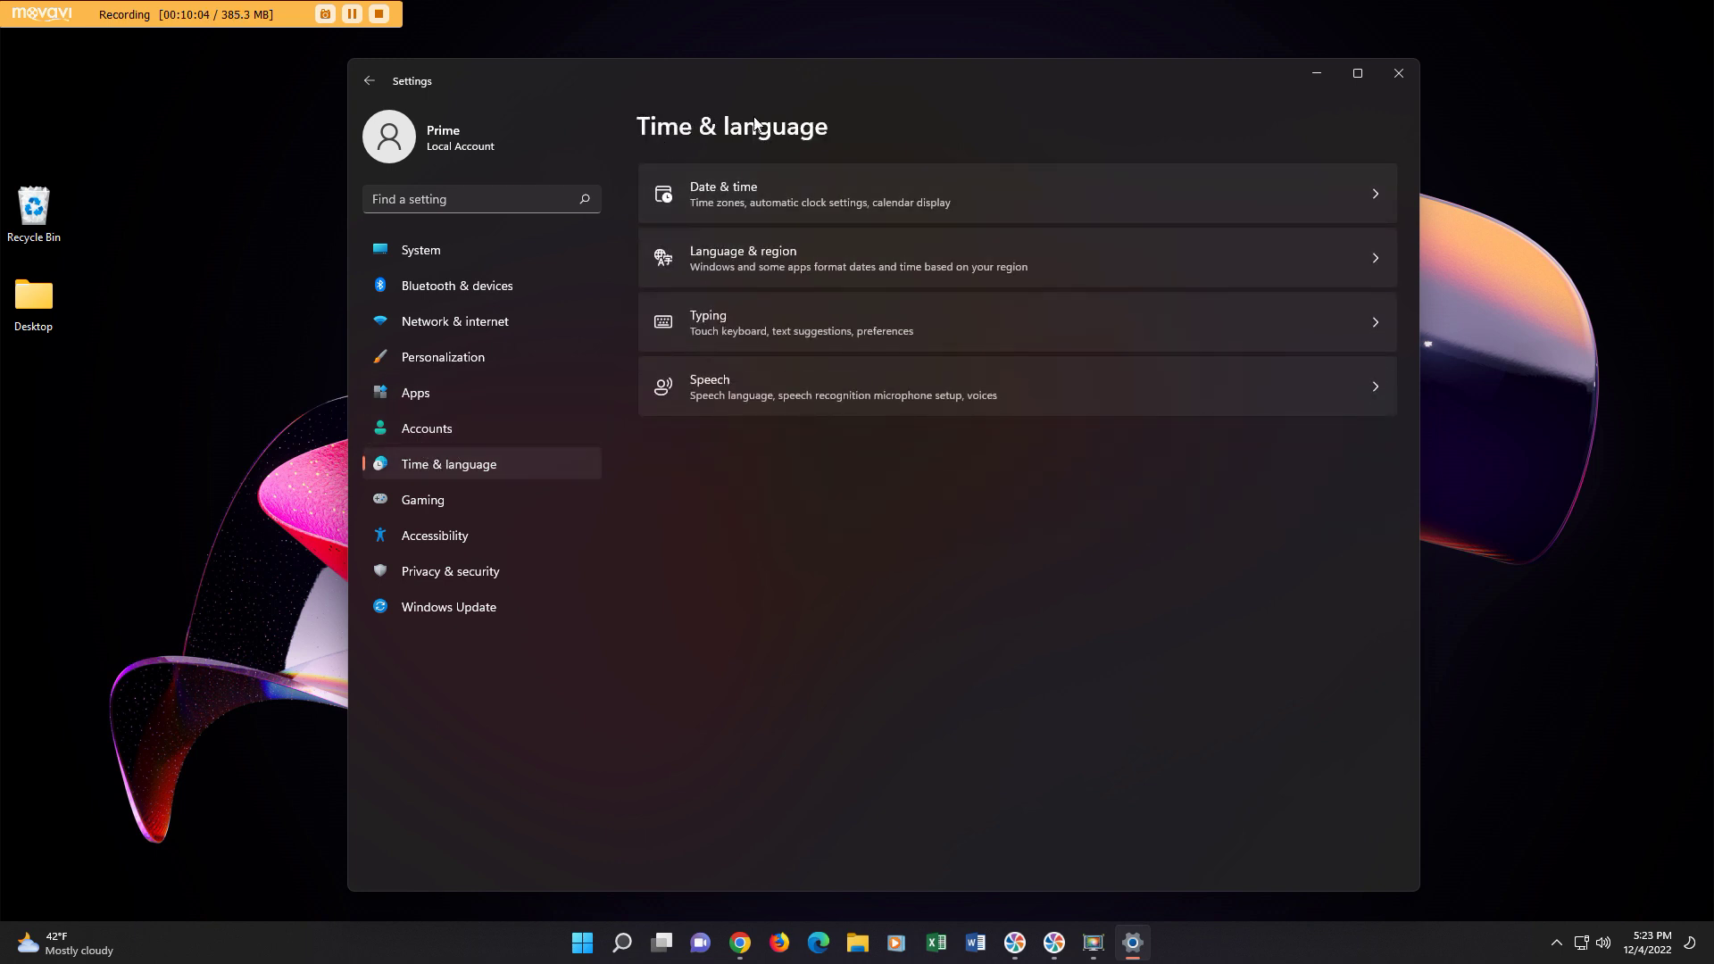
{"action": "left_click", "coordinate": [734, 198]}
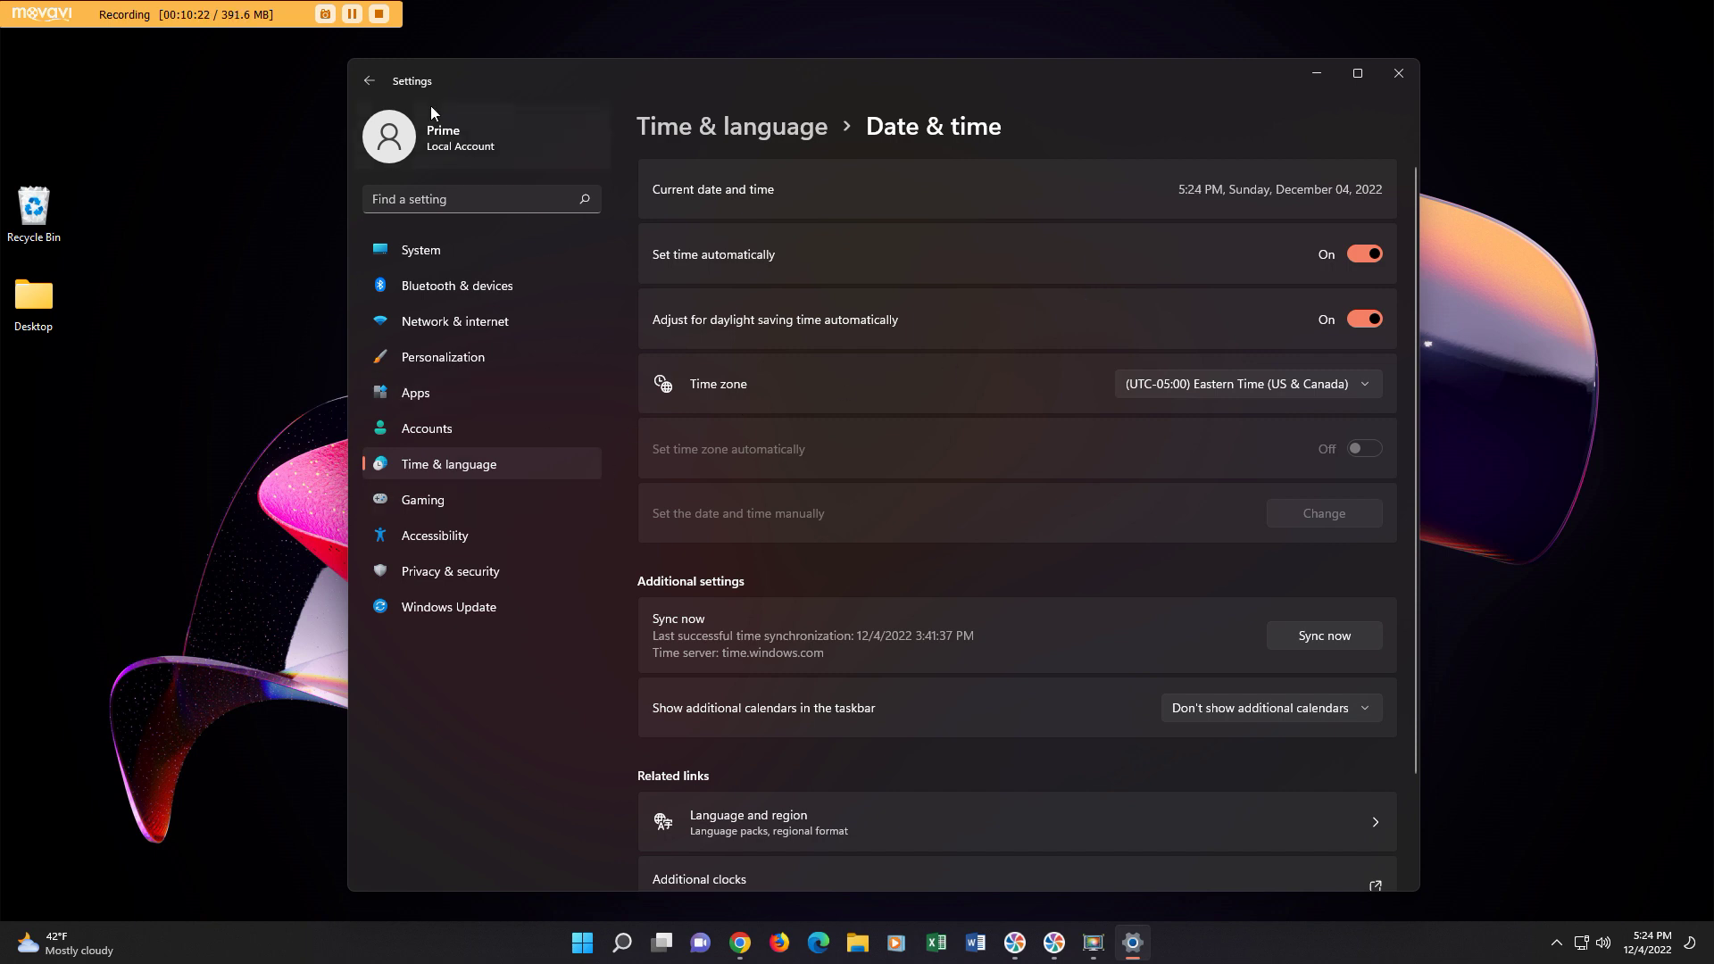
View the Gaming, Accessibility and Windows Update pages, and close Settings.
{"action": "left_click", "coordinate": [480, 516]}
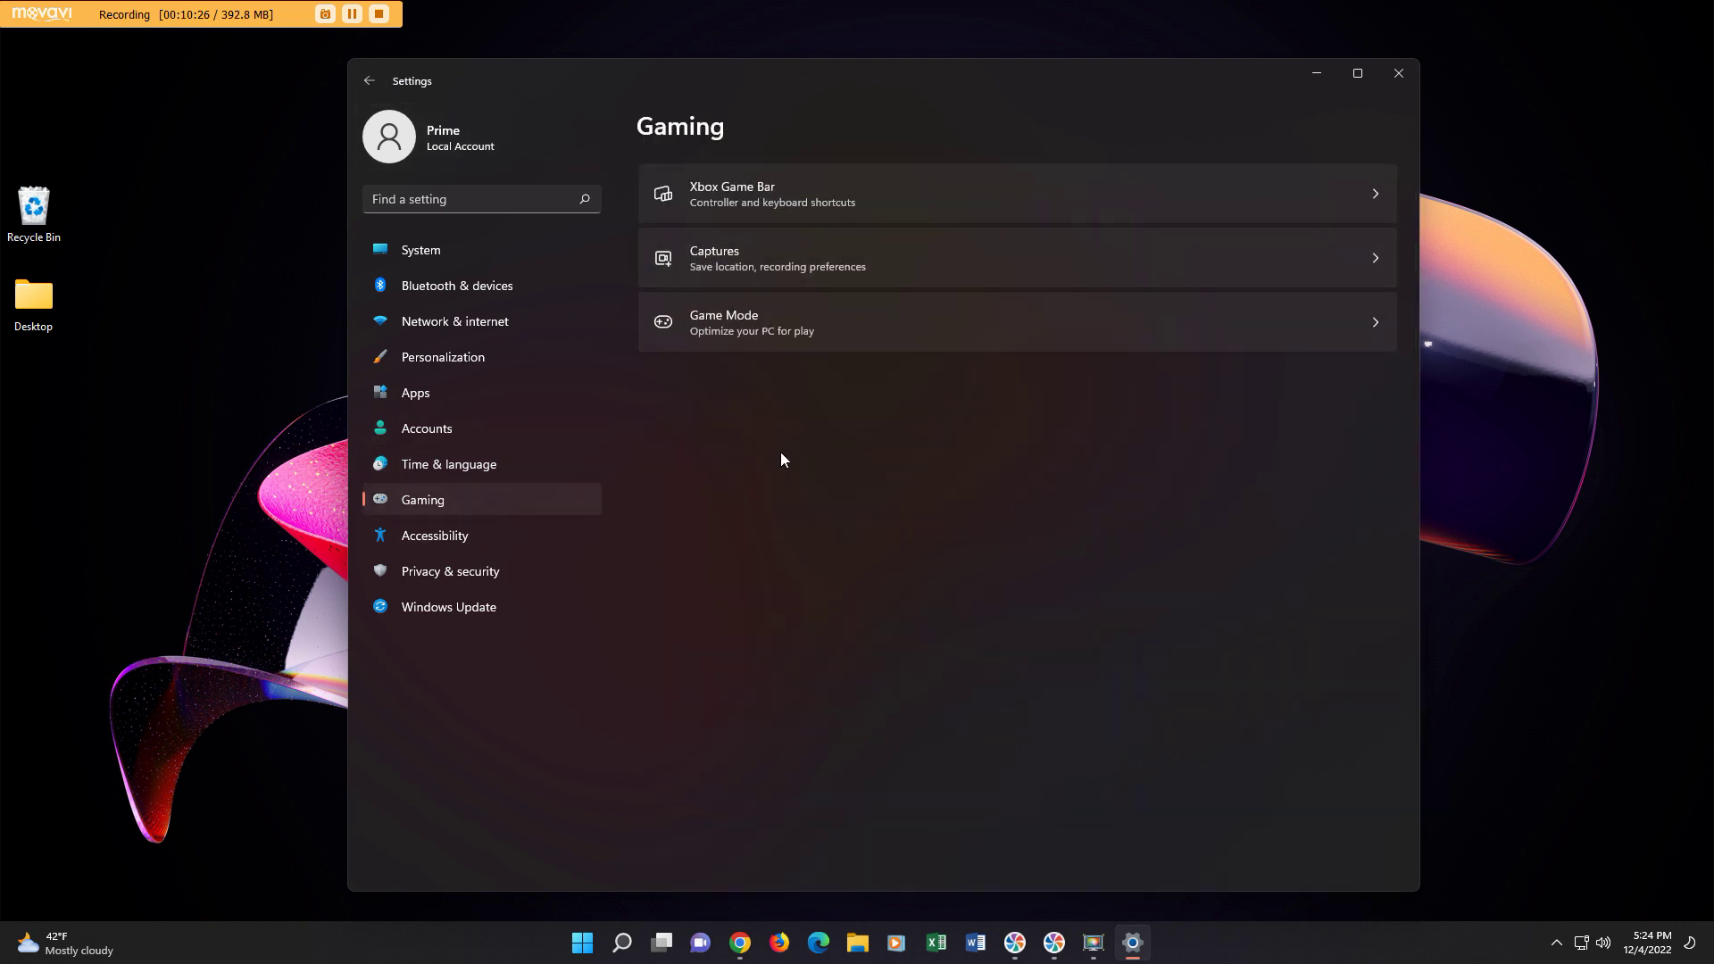
{"action": "left_click", "coordinate": [486, 539]}
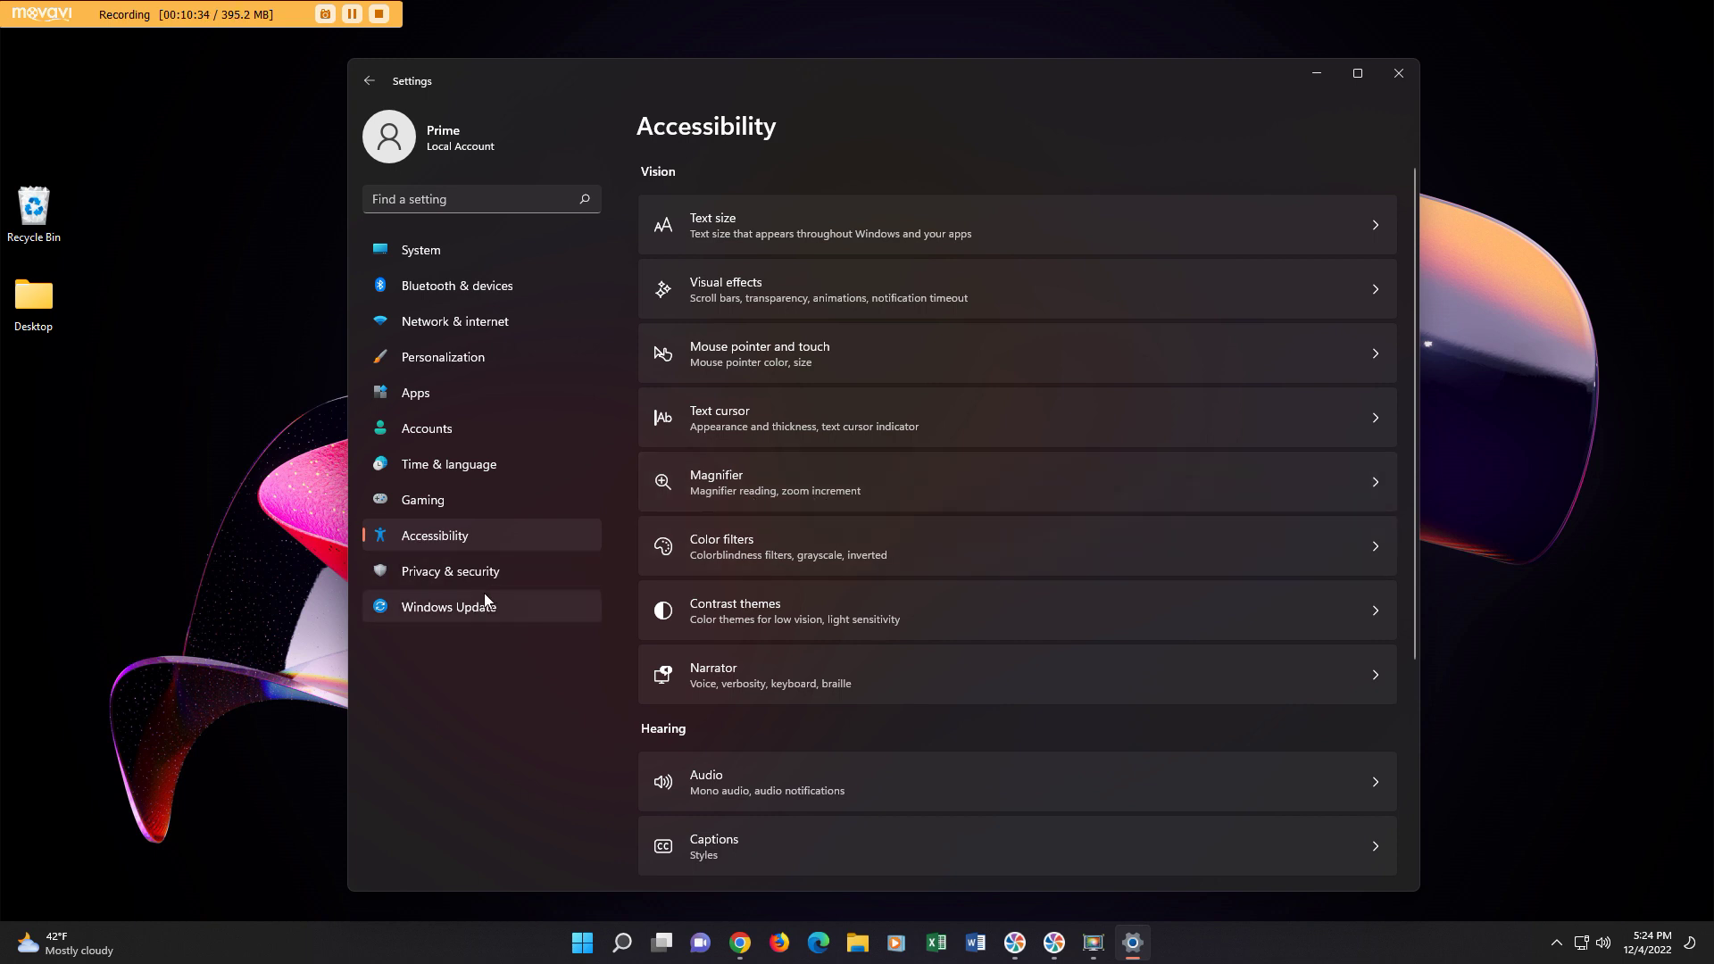
{"action": "left_click", "coordinate": [464, 603]}
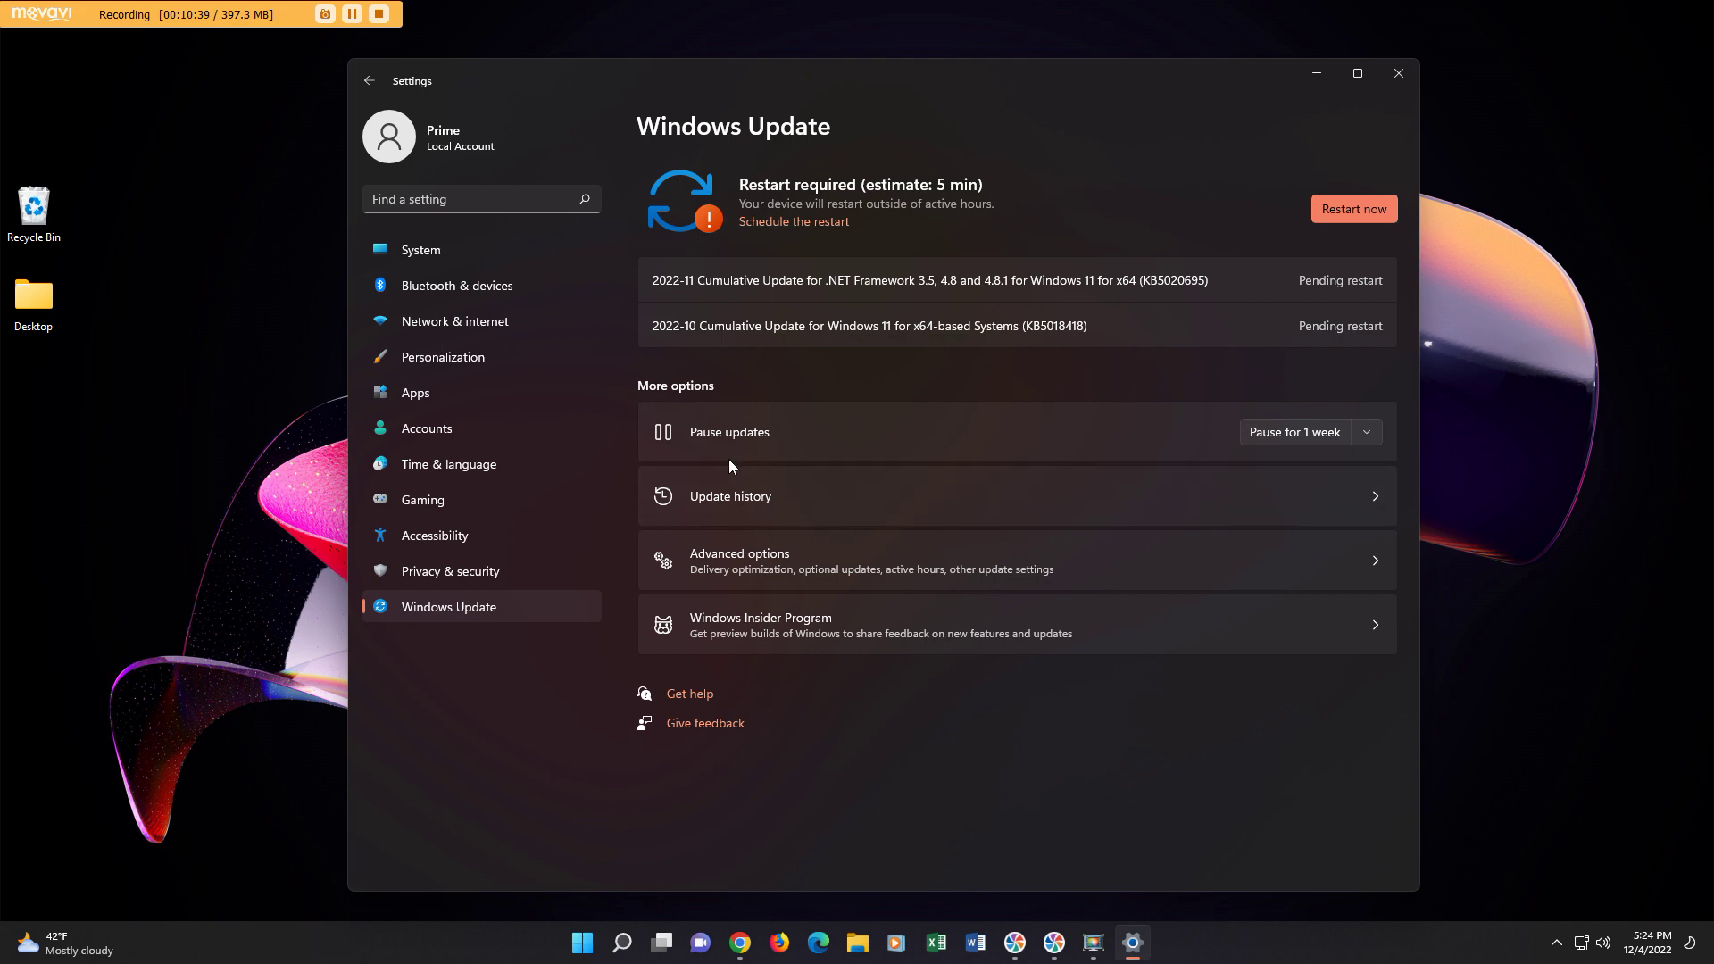
{"action": "left_click", "coordinate": [1398, 77]}
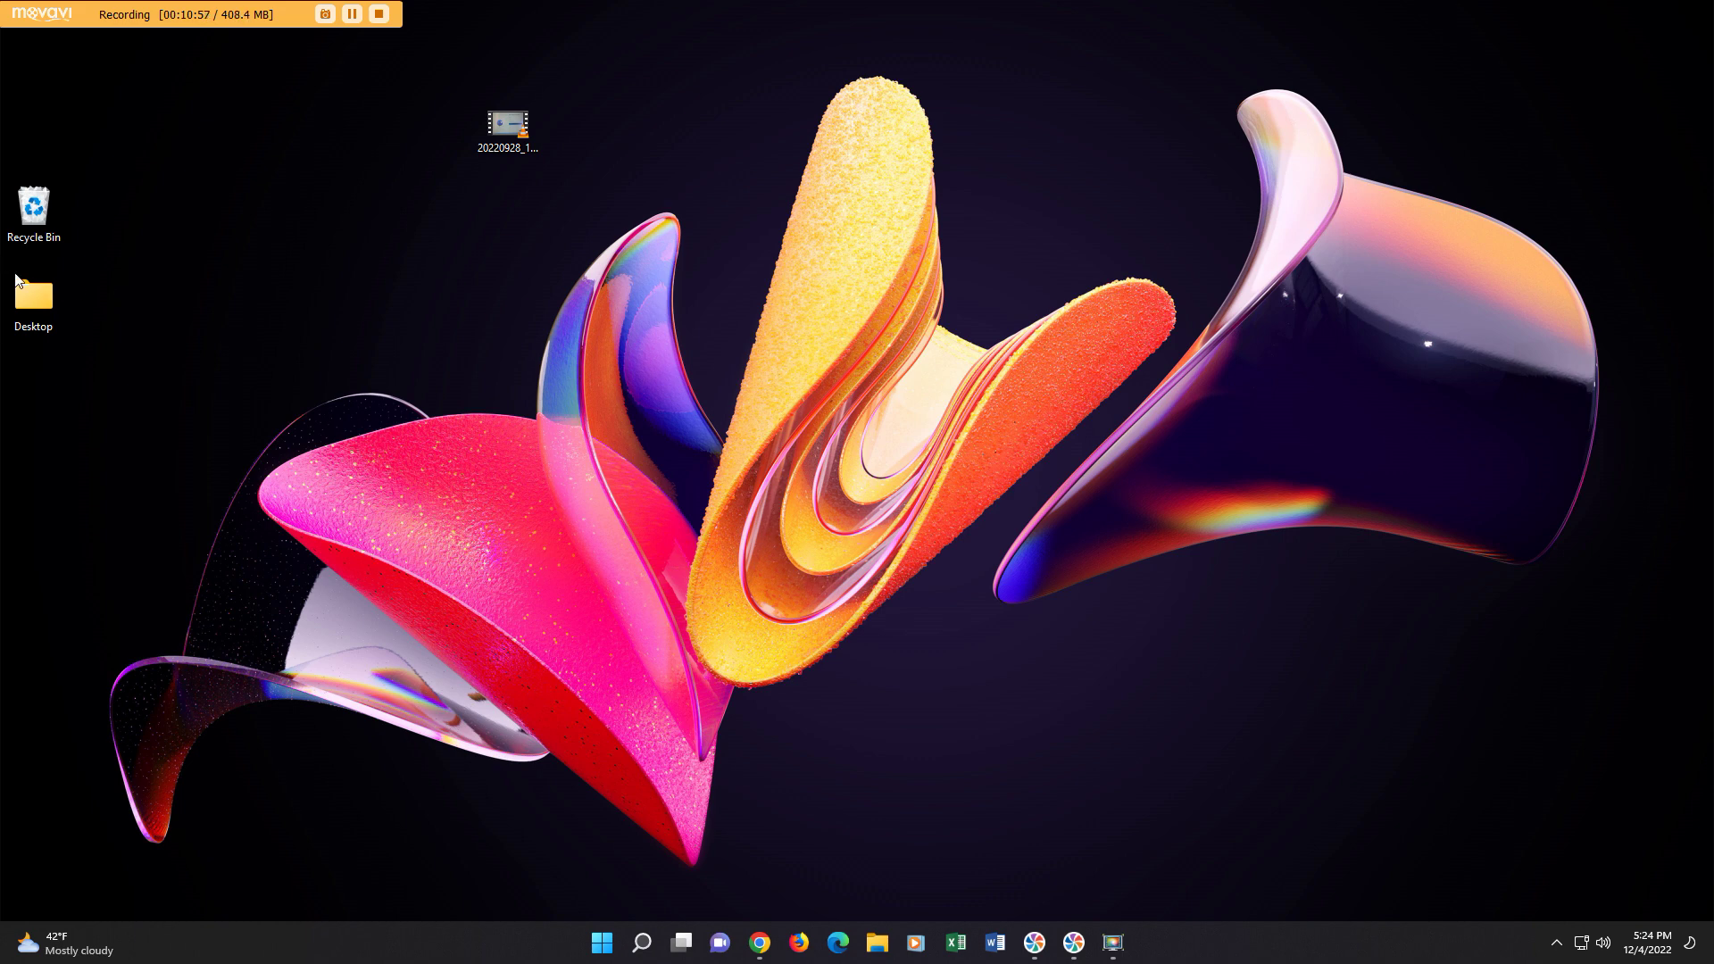
Look at the short and extended context options for the Desktop folder, bringing them up twice.
{"action": "right_click", "coordinate": [34, 295]}
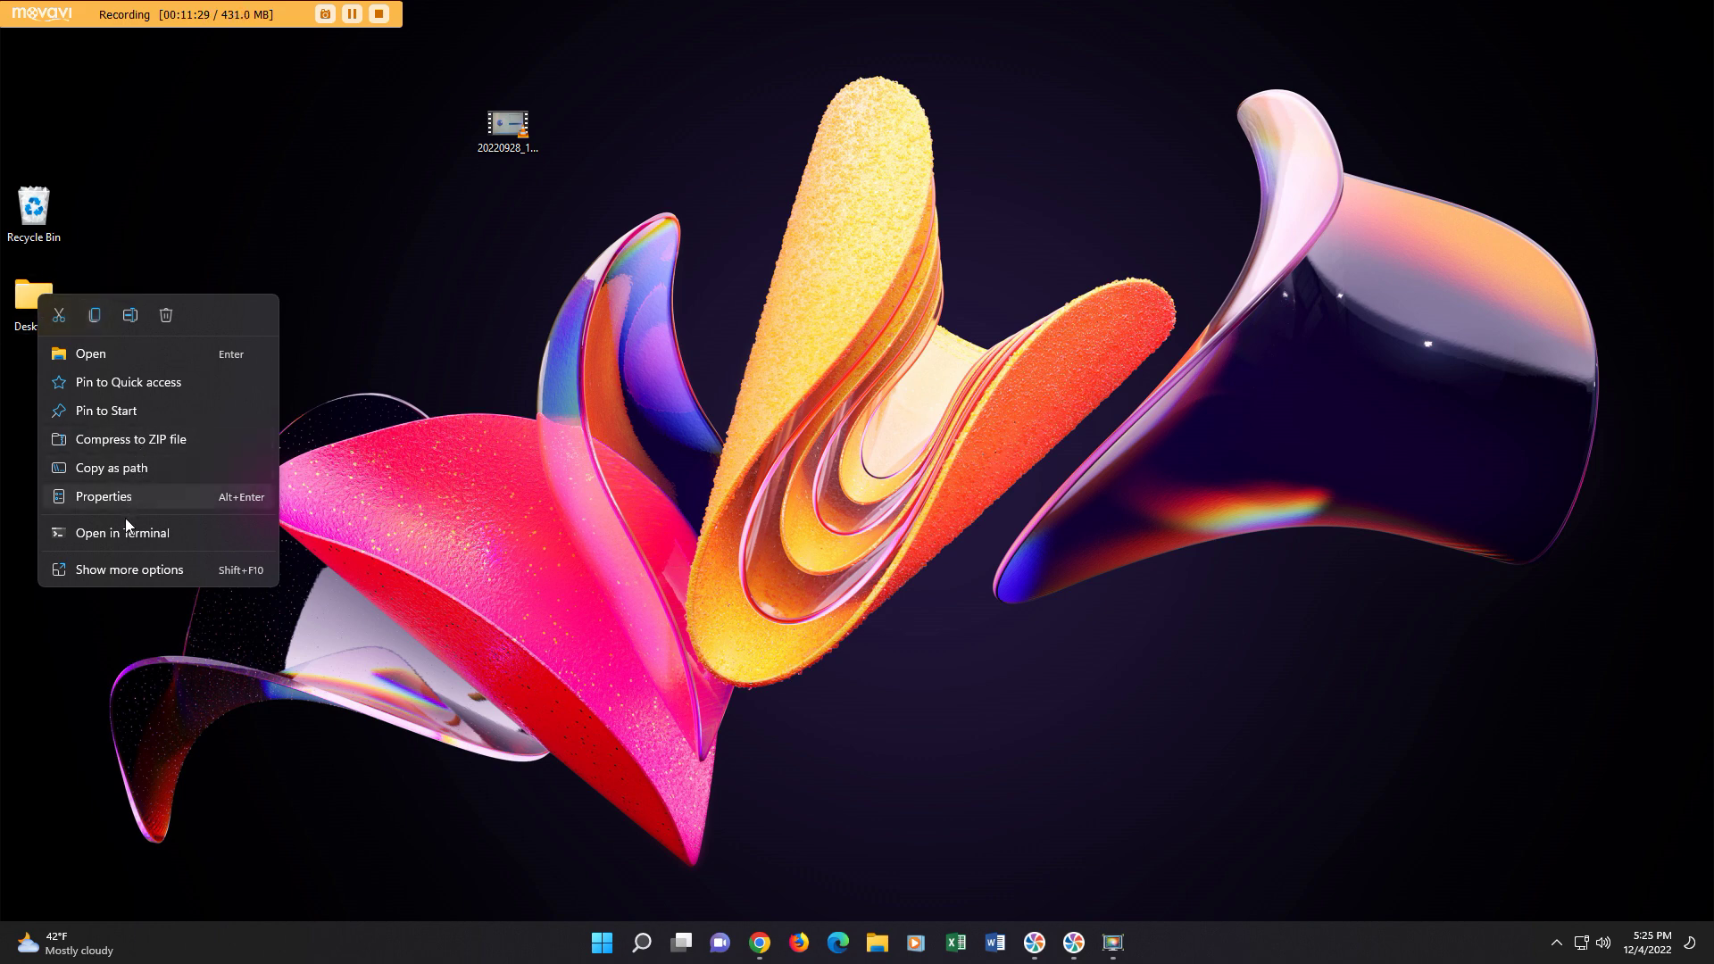
{"action": "left_click", "coordinate": [108, 576]}
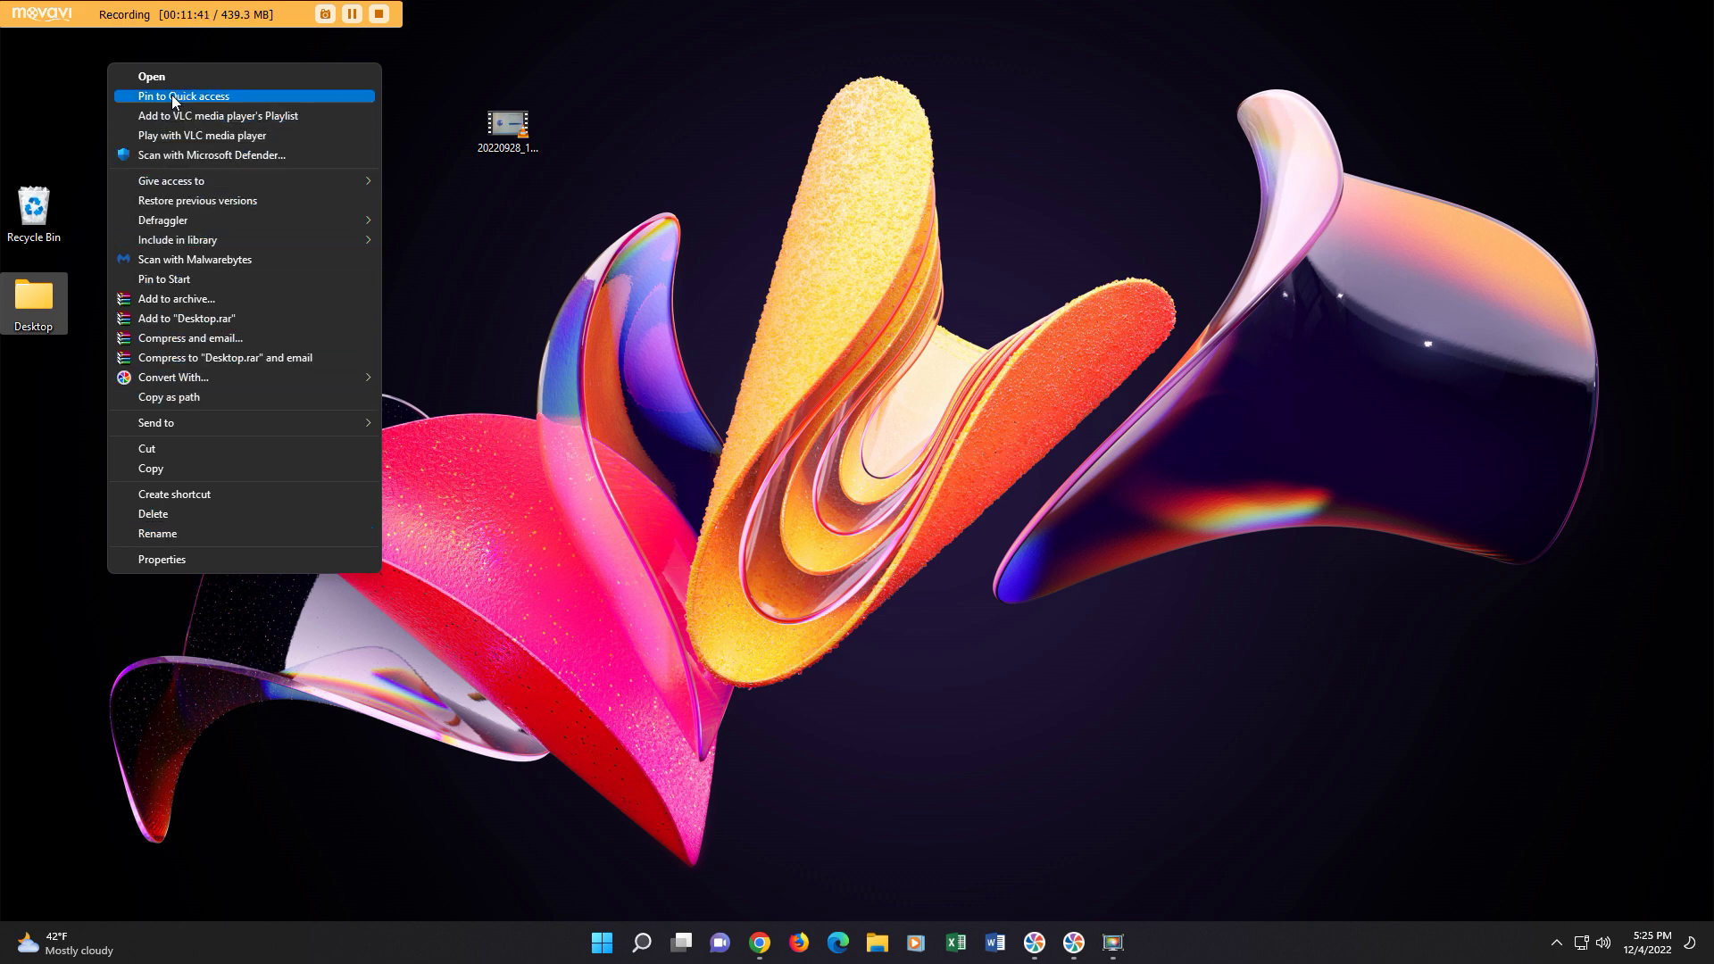
{"action": "left_click", "coordinate": [79, 285]}
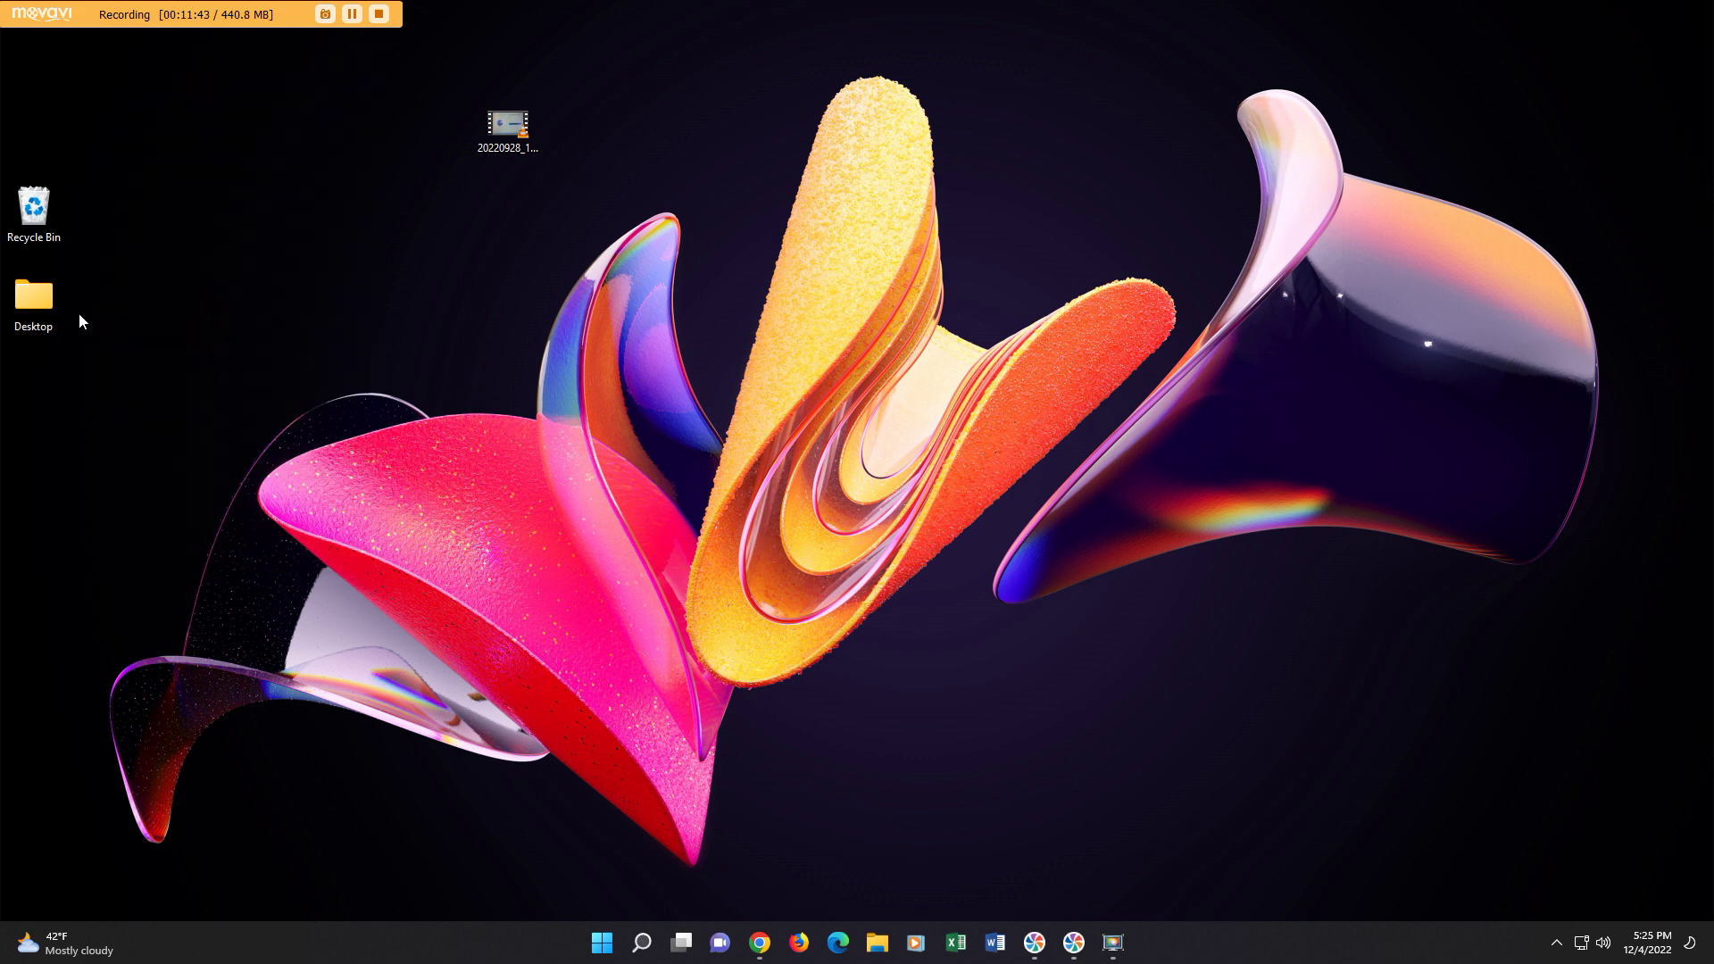
{"action": "right_click", "coordinate": [49, 304]}
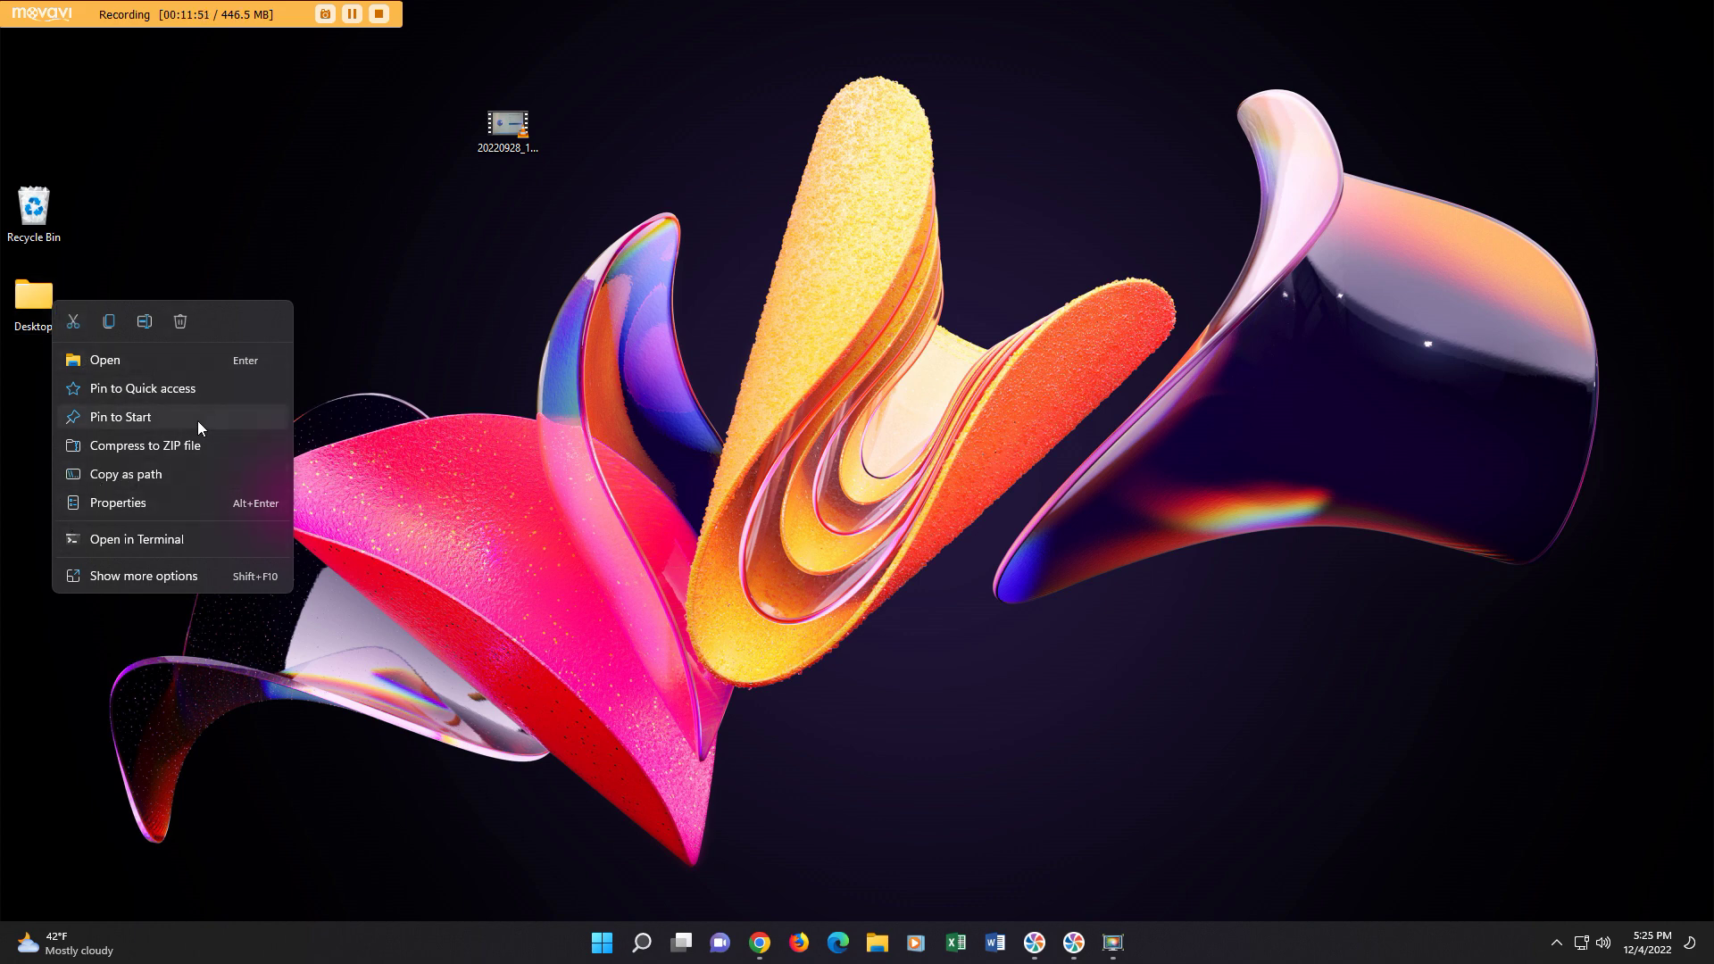
{"action": "left_click", "coordinate": [131, 577]}
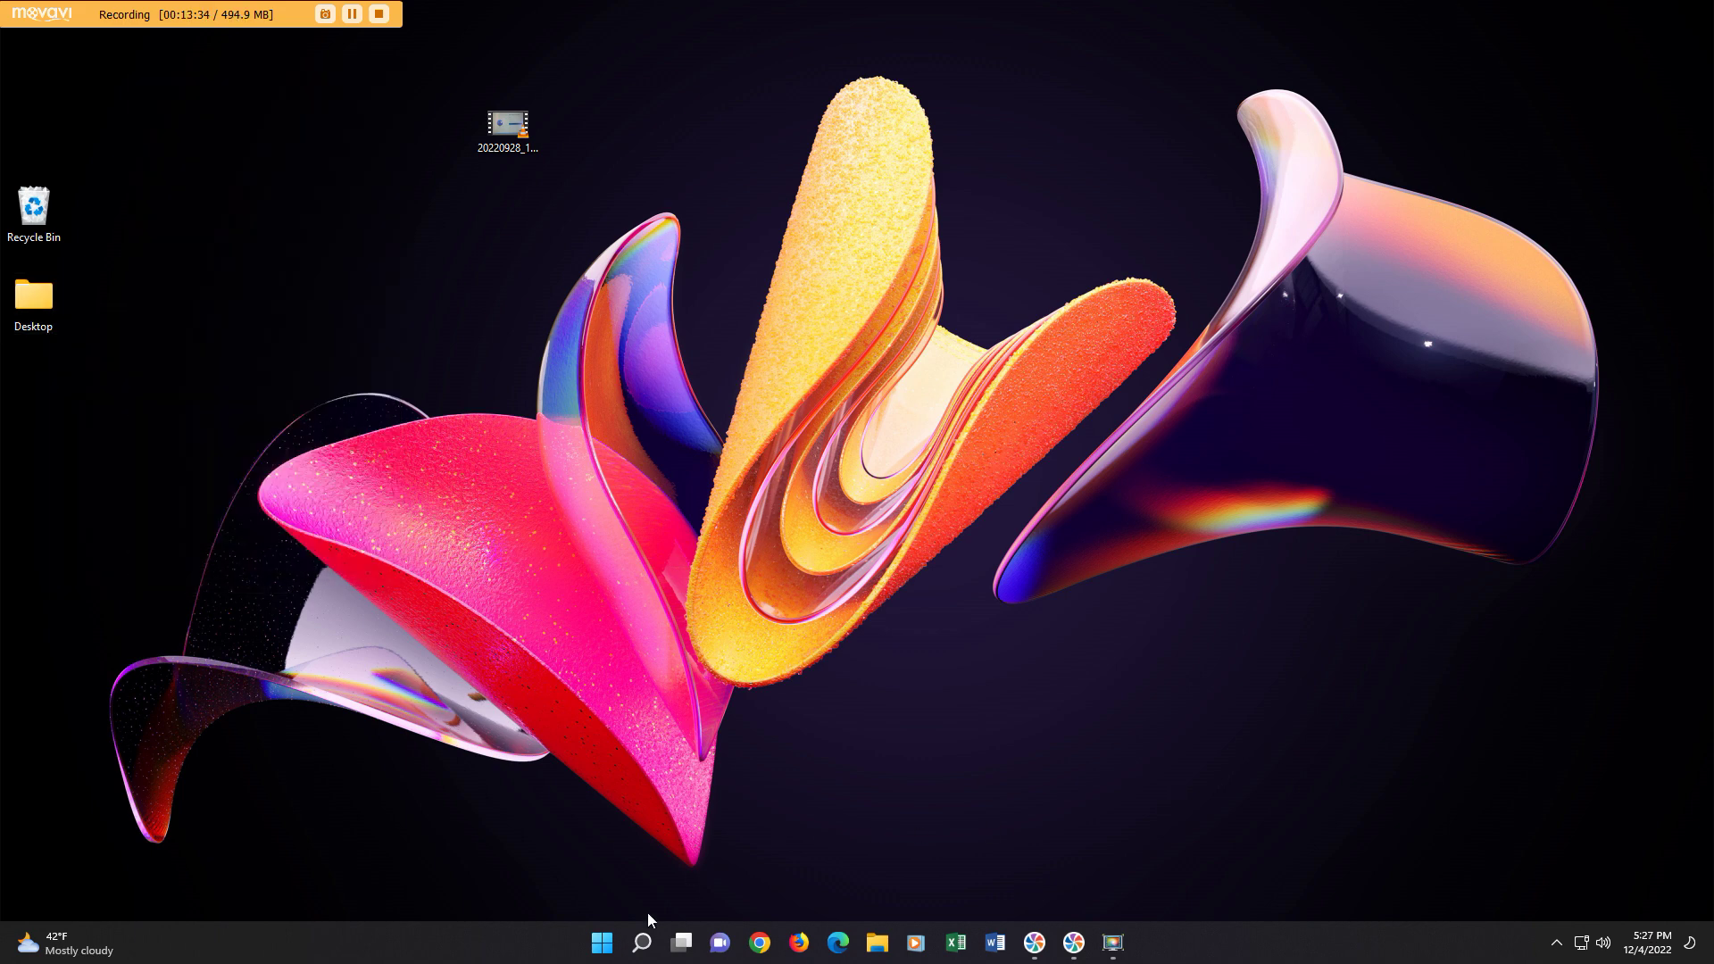
Show and hide the Start menu a few times, and search for "contro" to launch Control Panel.
{"action": "left_click", "coordinate": [610, 954]}
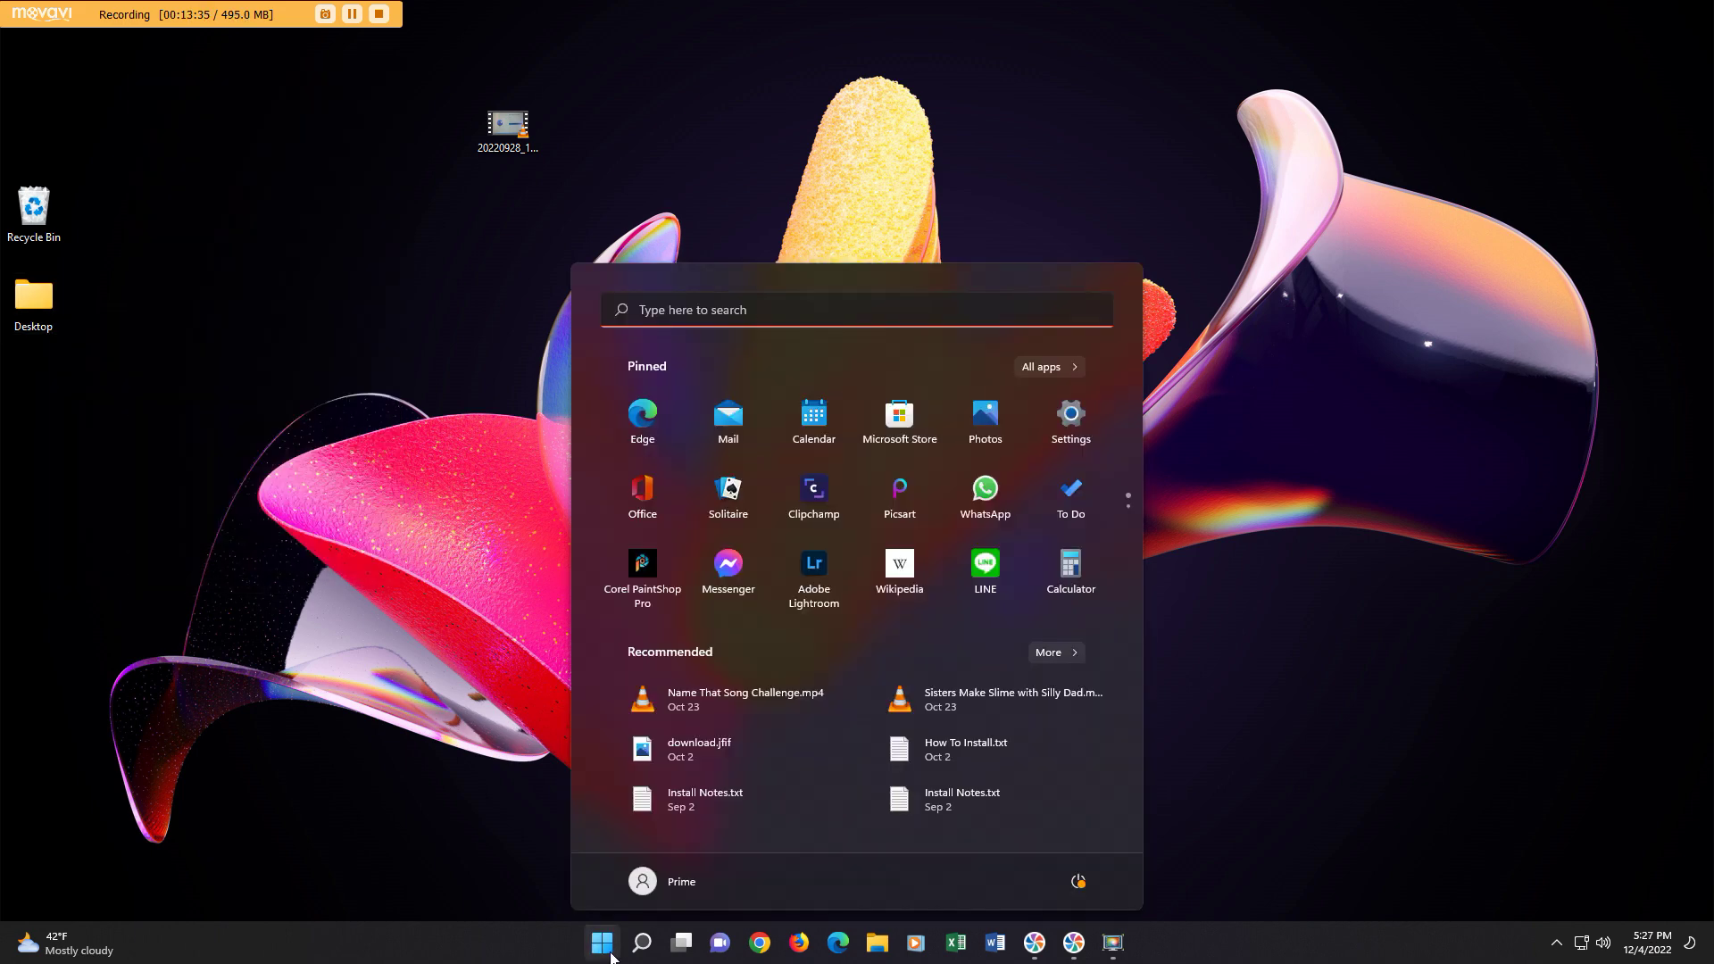
{"action": "left_click", "coordinate": [611, 953]}
{"action": "left_click", "coordinate": [611, 953]}
{"action": "left_click", "coordinate": [610, 954]}
{"action": "left_click", "coordinate": [612, 953]}
{"action": "left_click", "coordinate": [716, 313]}
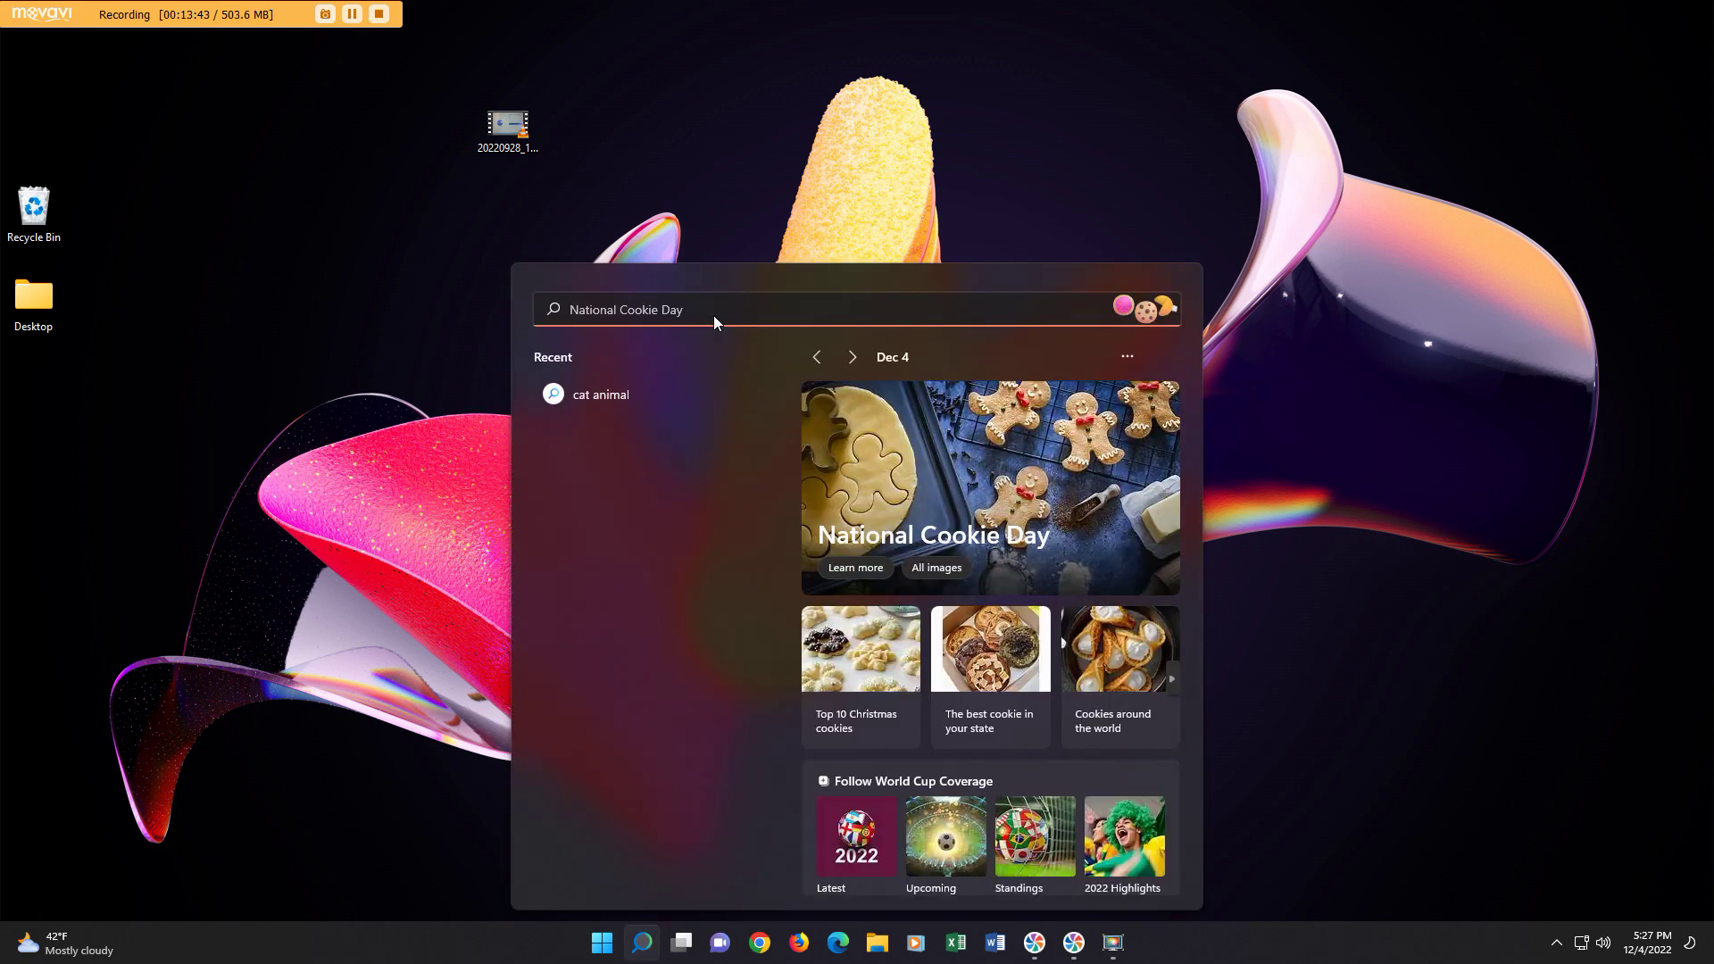
{"action": "type", "text": "contro"}
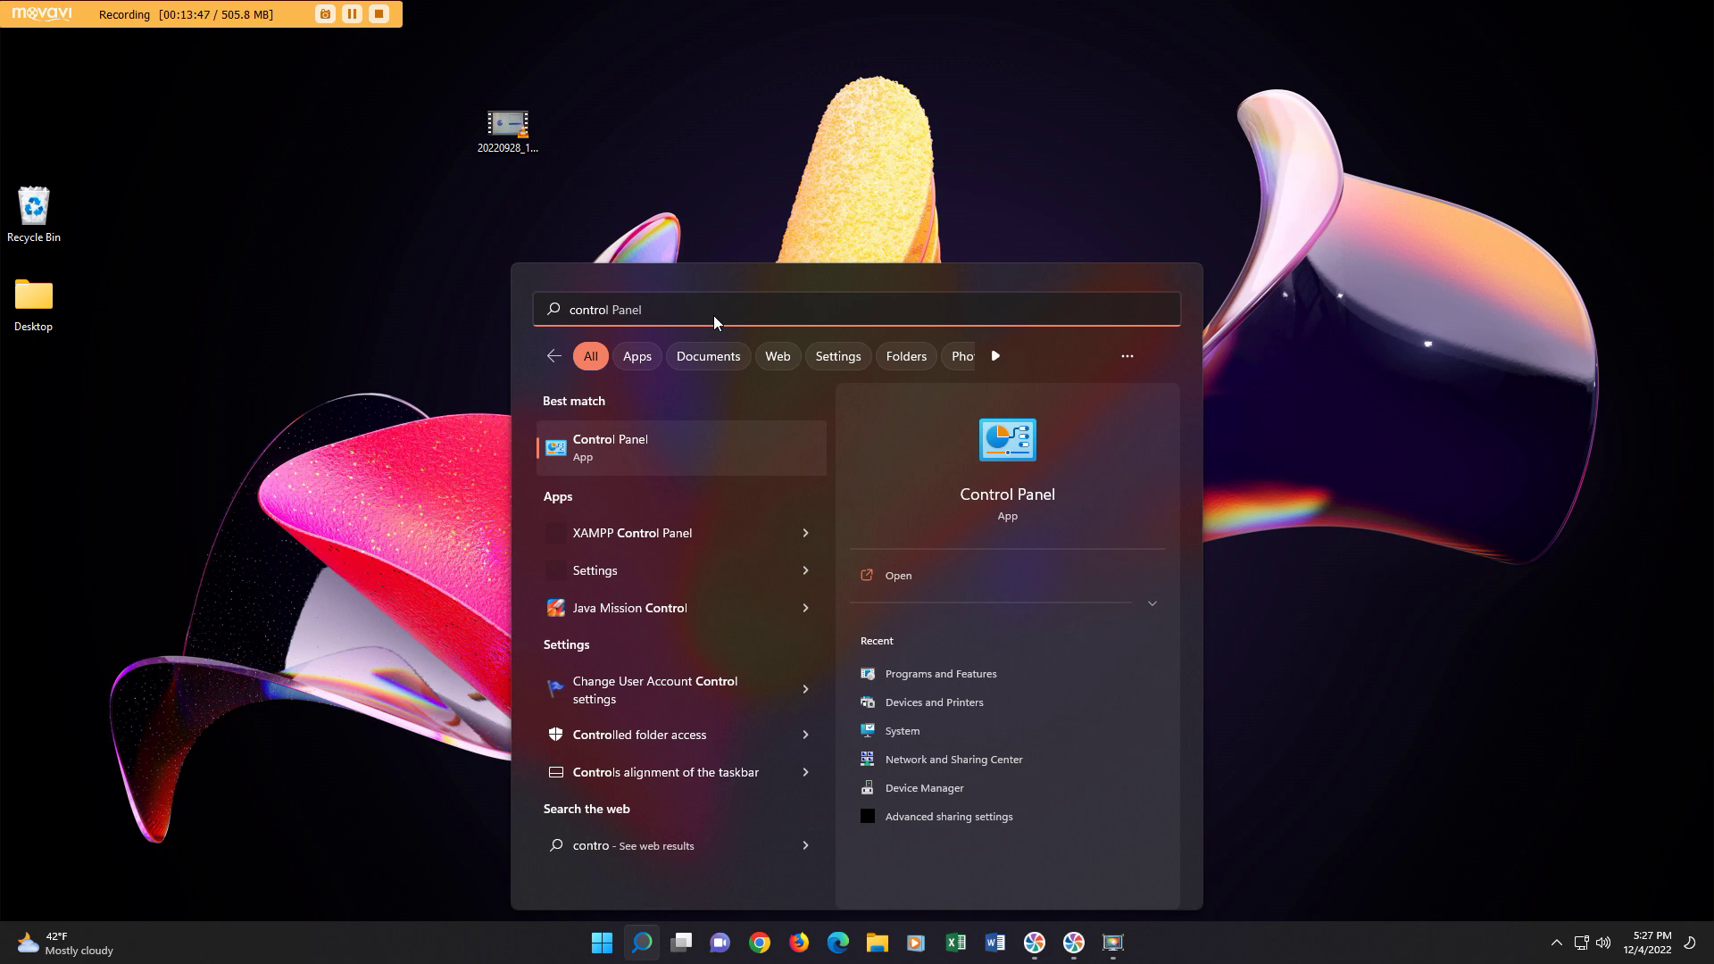
{"action": "key", "text": "Return"}
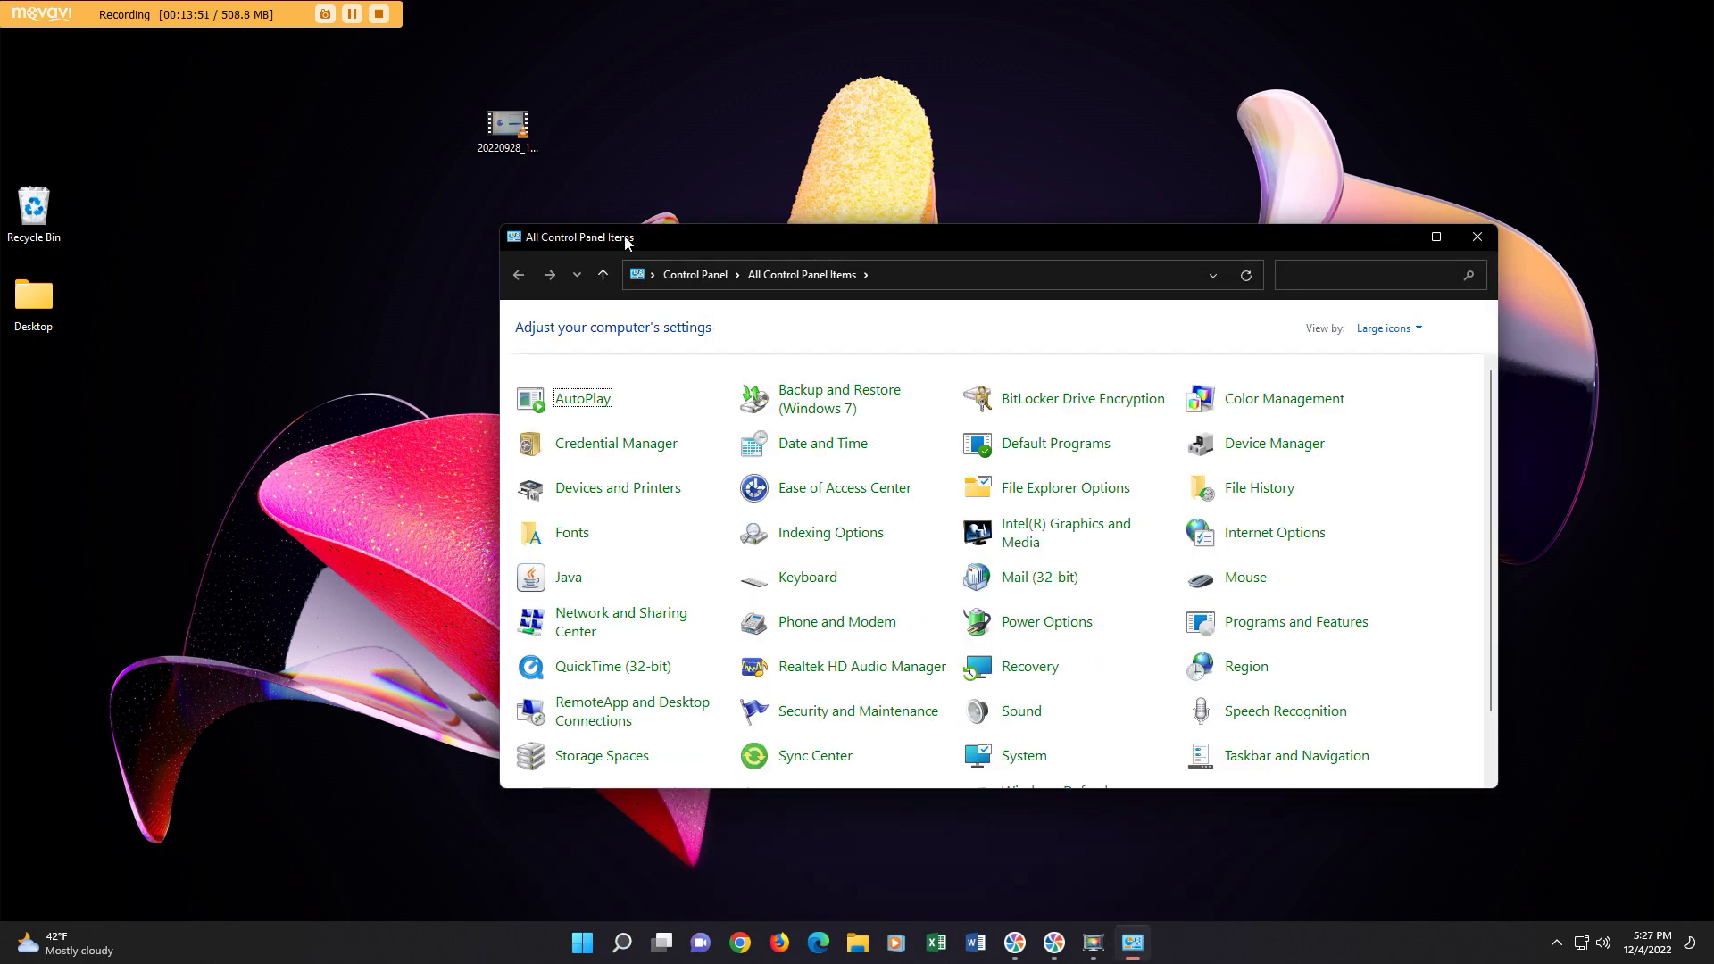
View the account name change form under User Accounts without changing anything, and return to All Control Panel Items.
{"action": "scroll", "coordinate": [1020, 569], "scroll_direction": "down", "scroll_amount": 1}
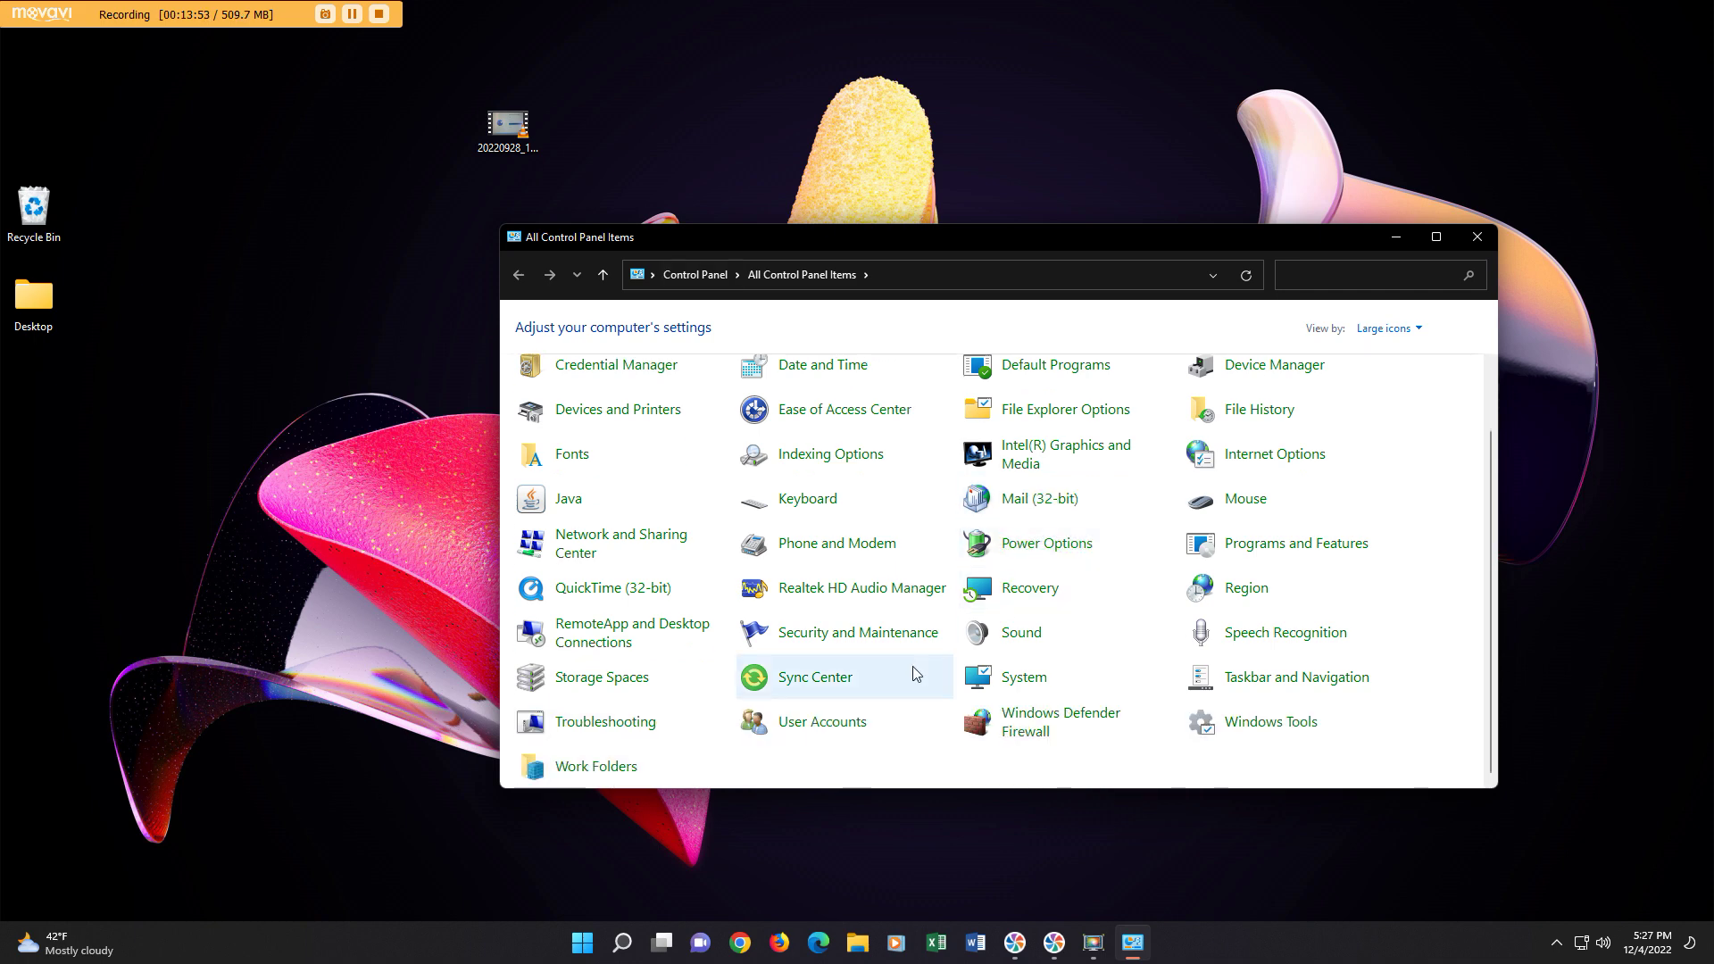
{"action": "left_click", "coordinate": [823, 725]}
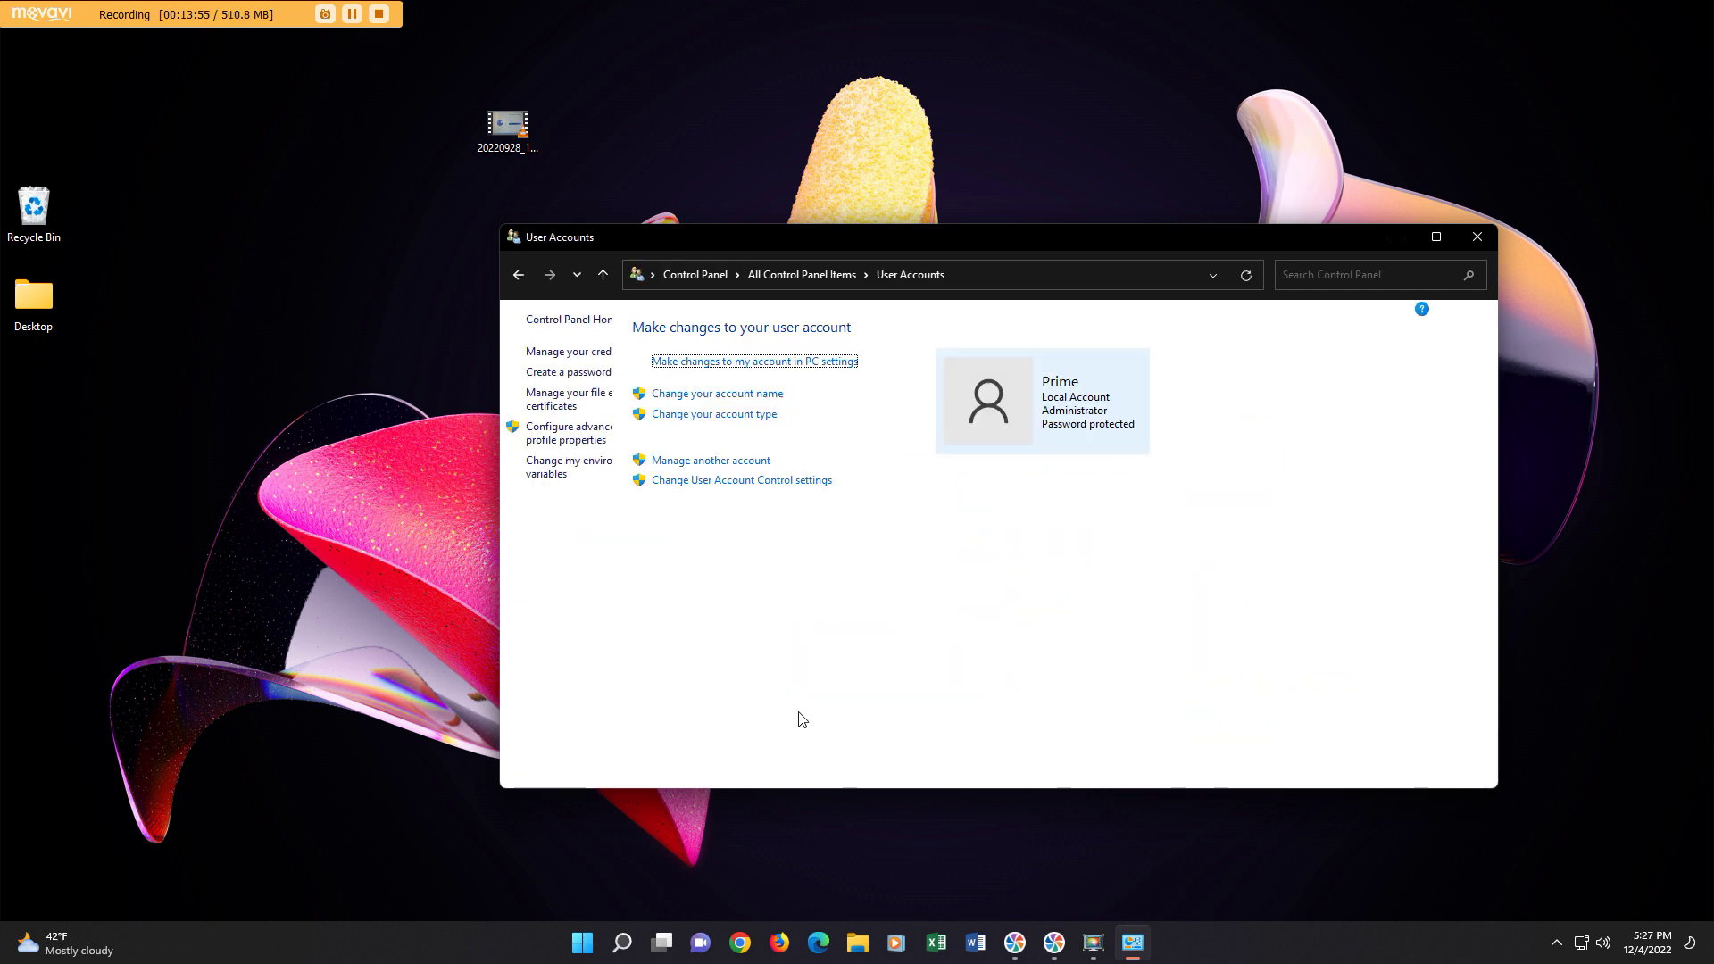
{"action": "left_click", "coordinate": [809, 396]}
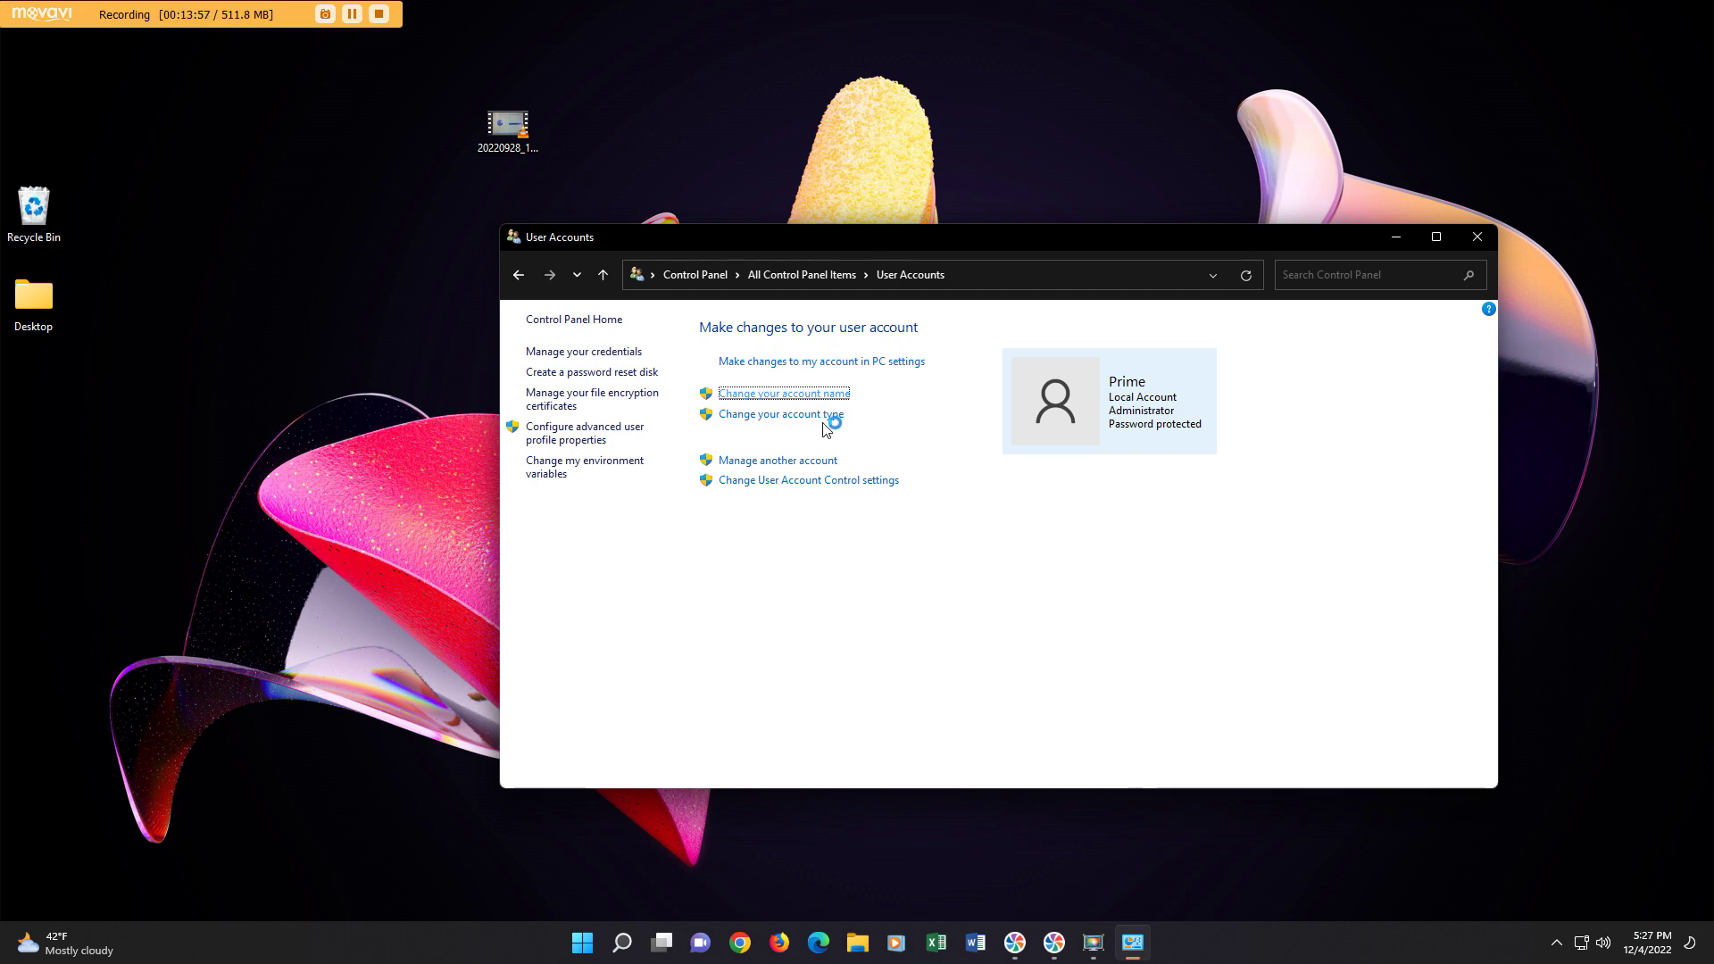
{"action": "left_click", "coordinate": [782, 430]}
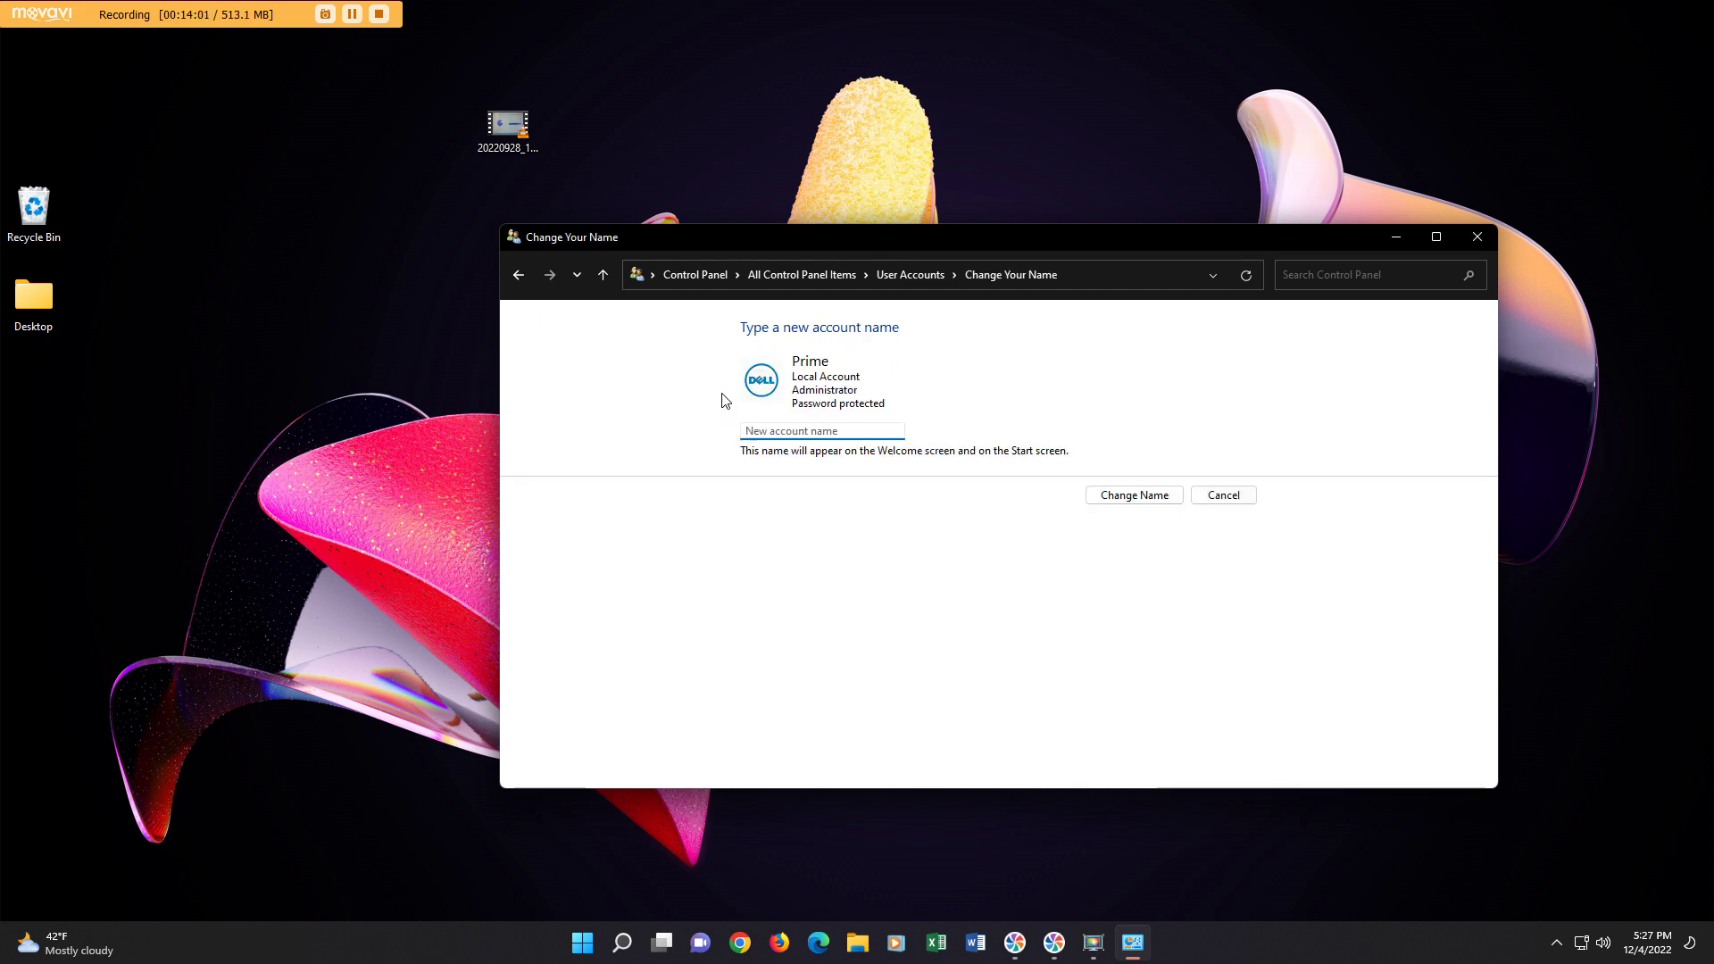
{"action": "left_click", "coordinate": [521, 277]}
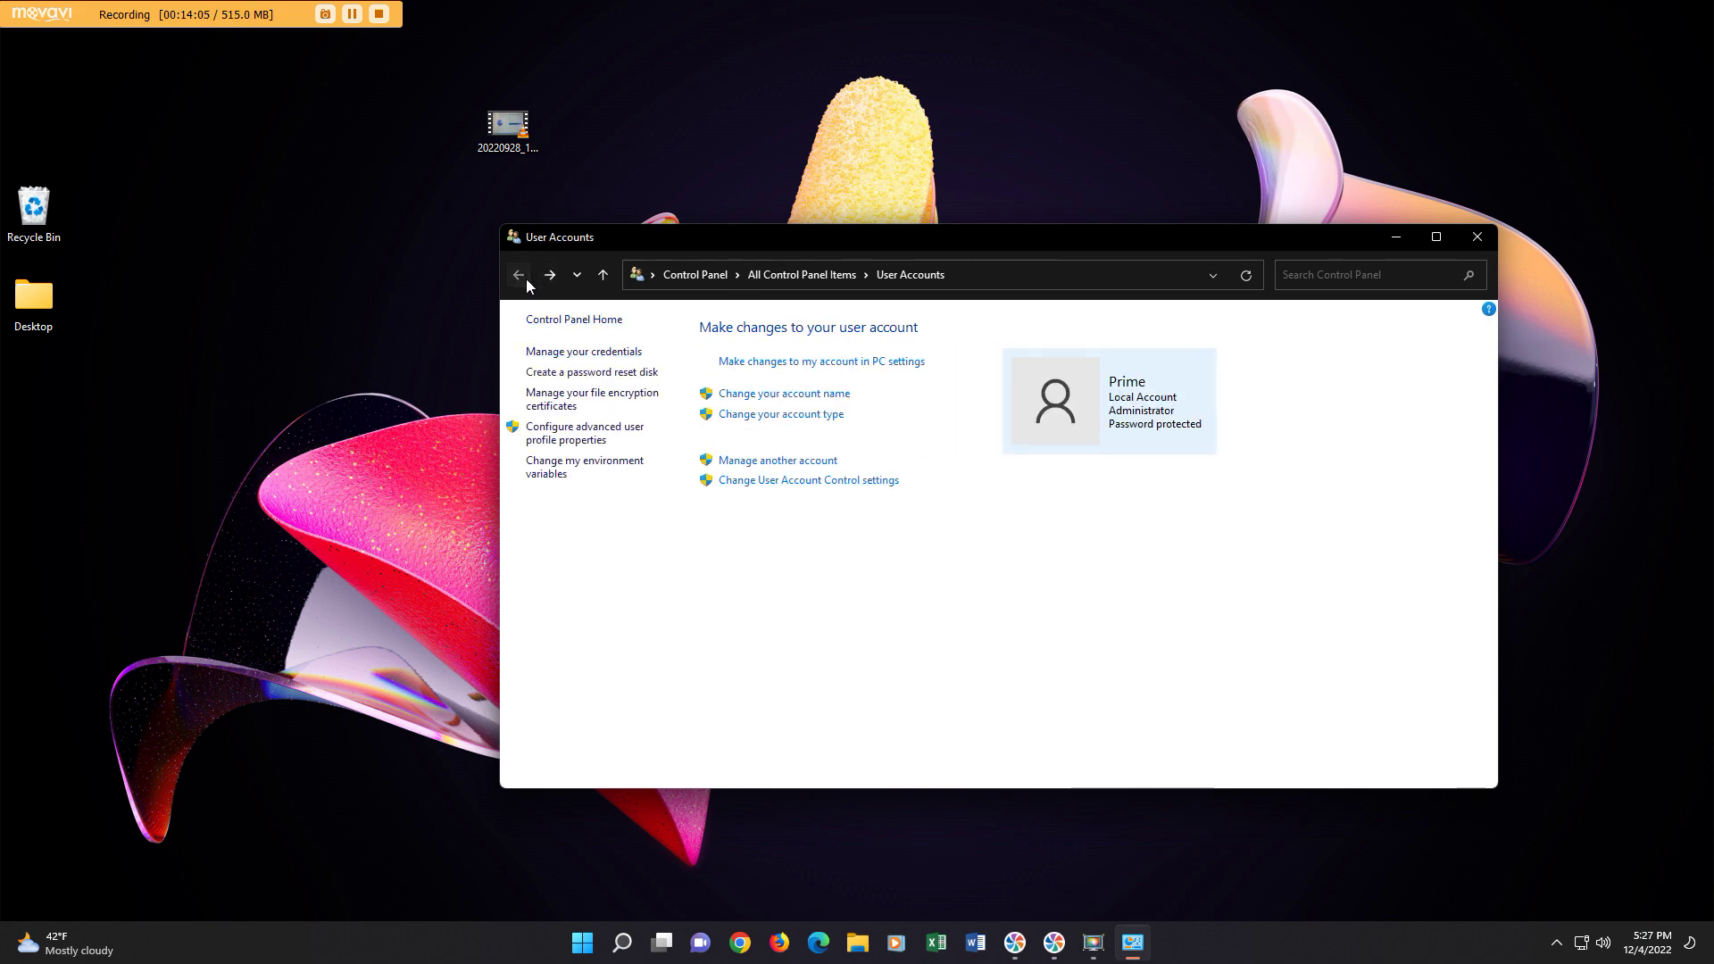
{"action": "left_click", "coordinate": [525, 279]}
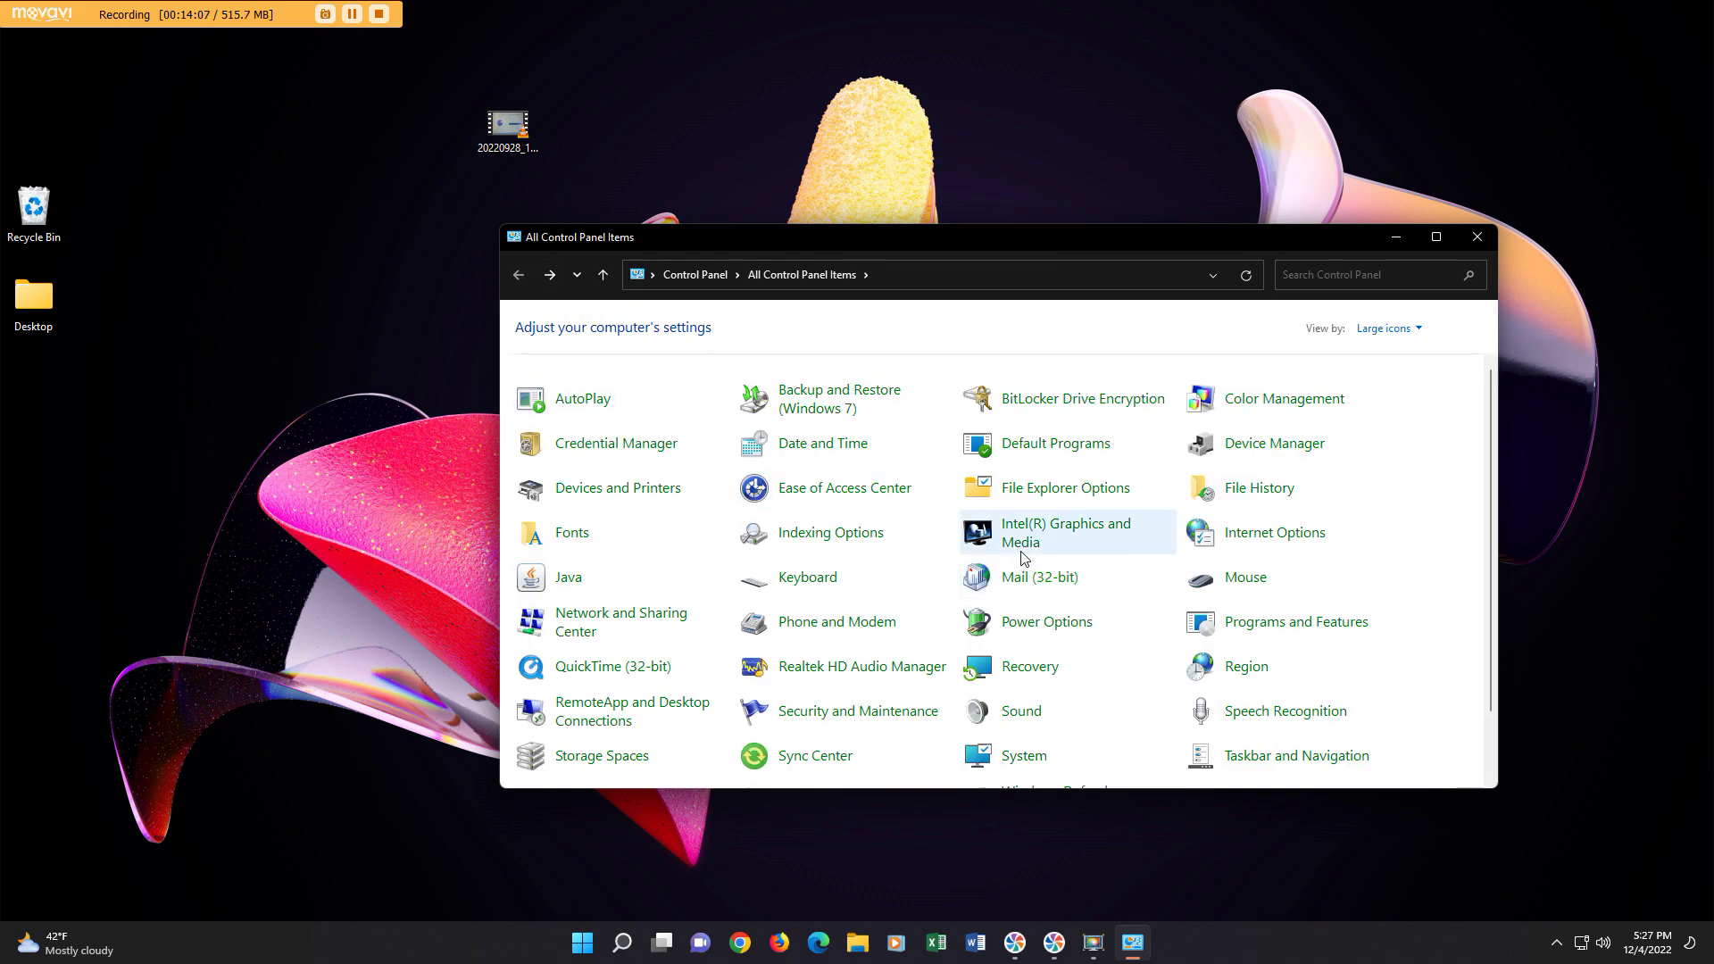
Look over the remaining Control Panel items and close the window, and briefly show the Windows search pane.
{"action": "scroll", "coordinate": [1002, 576], "scroll_direction": "down", "scroll_amount": 1}
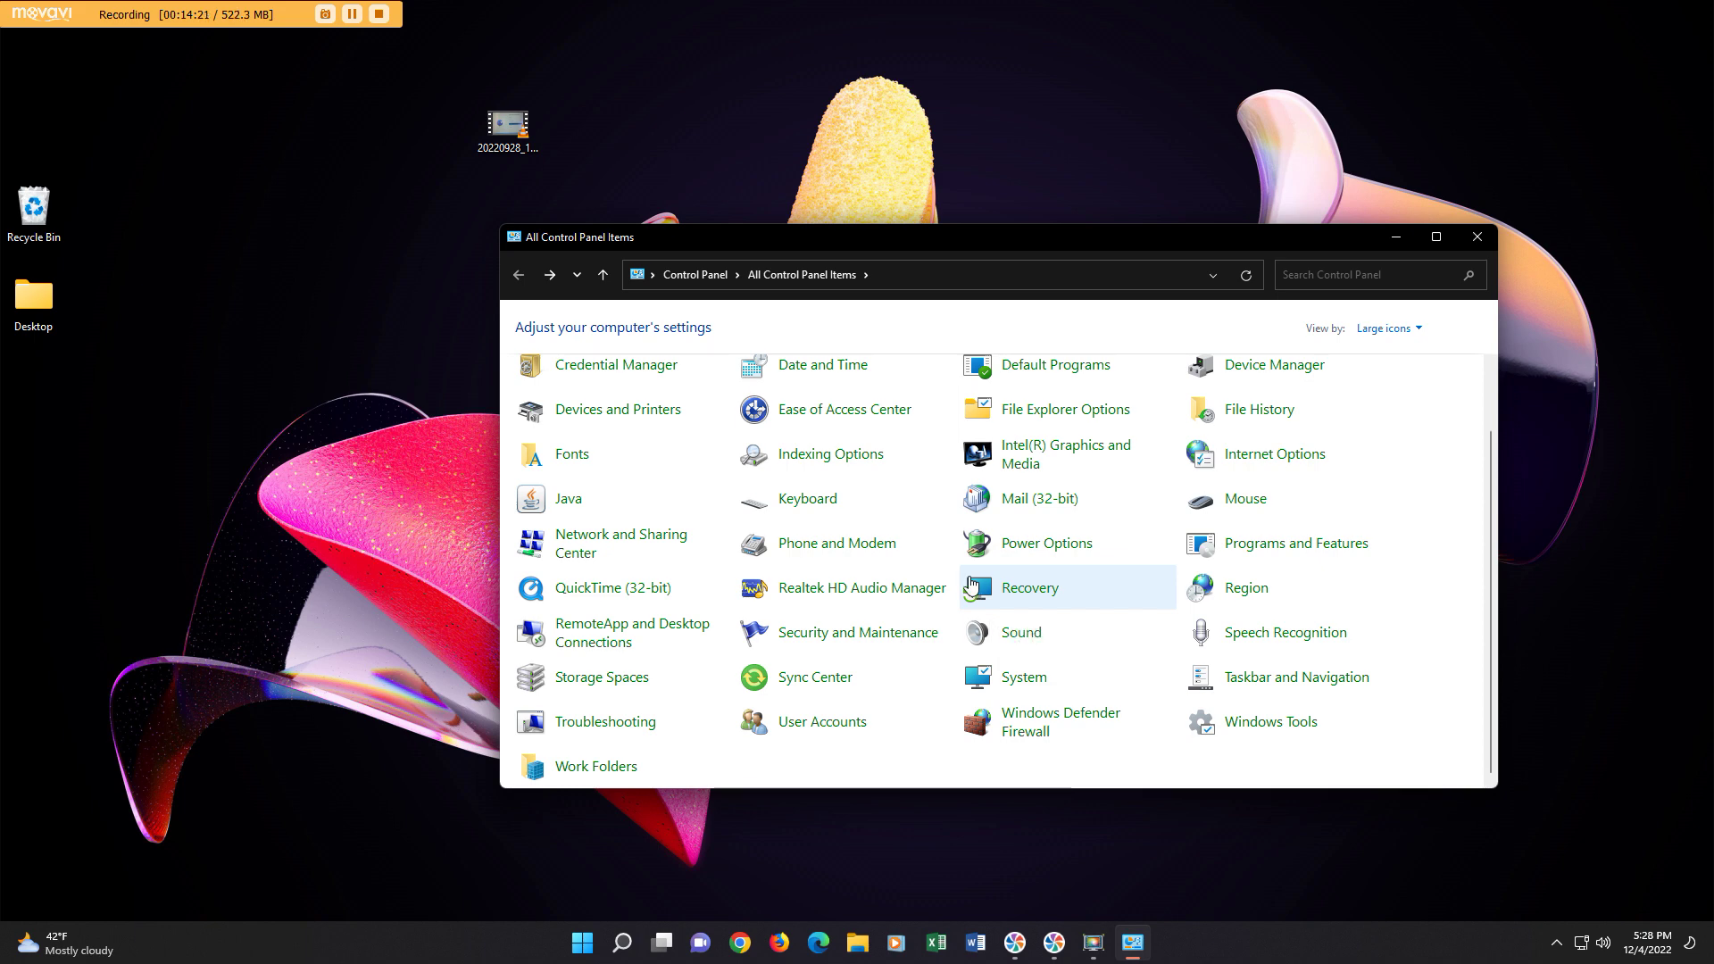
{"action": "left_click", "coordinate": [1478, 237]}
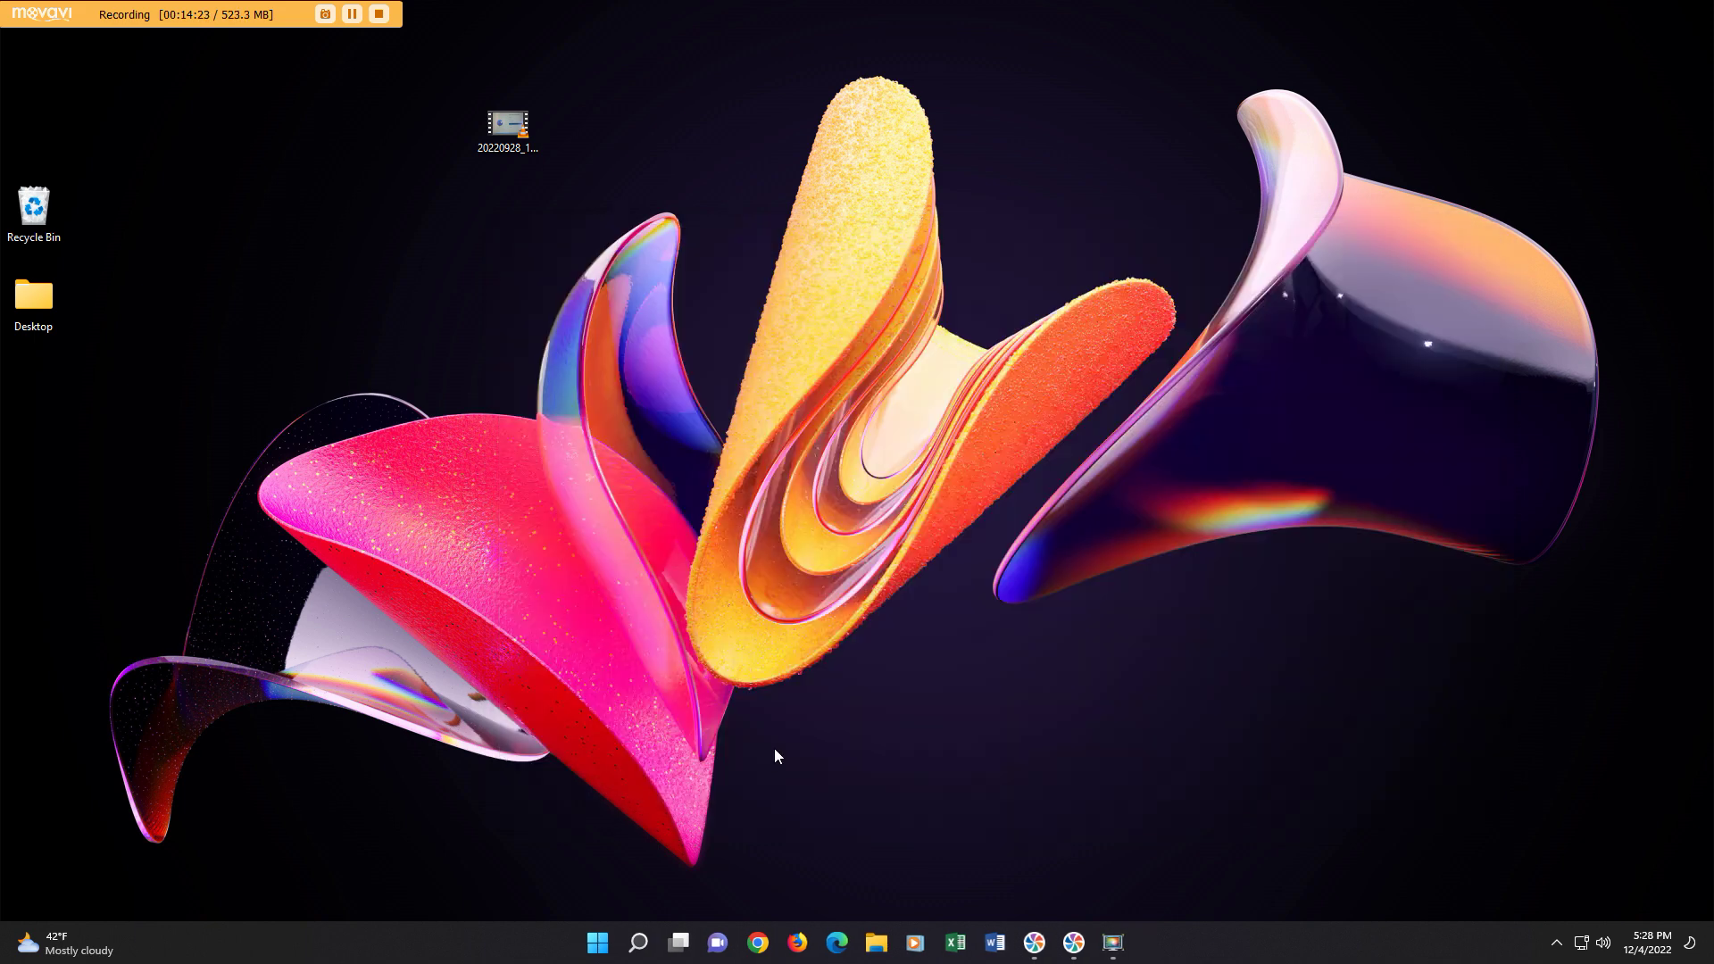
{"action": "left_click", "coordinate": [641, 942]}
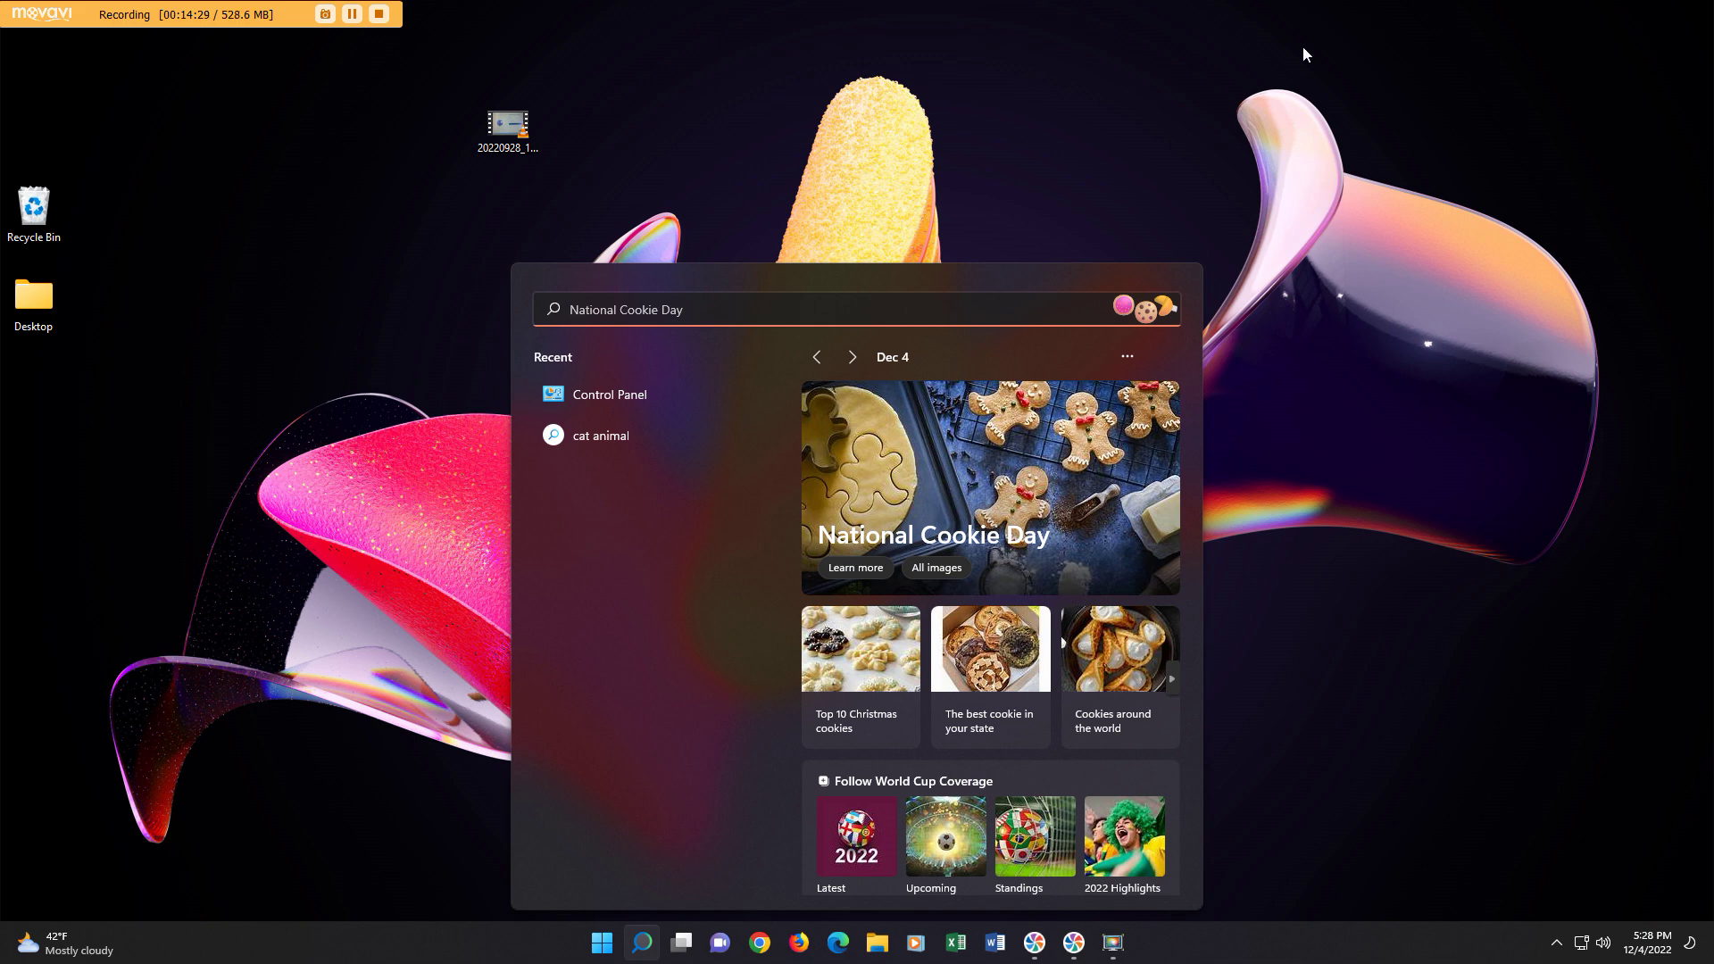
{"action": "left_click", "coordinate": [1213, 128]}
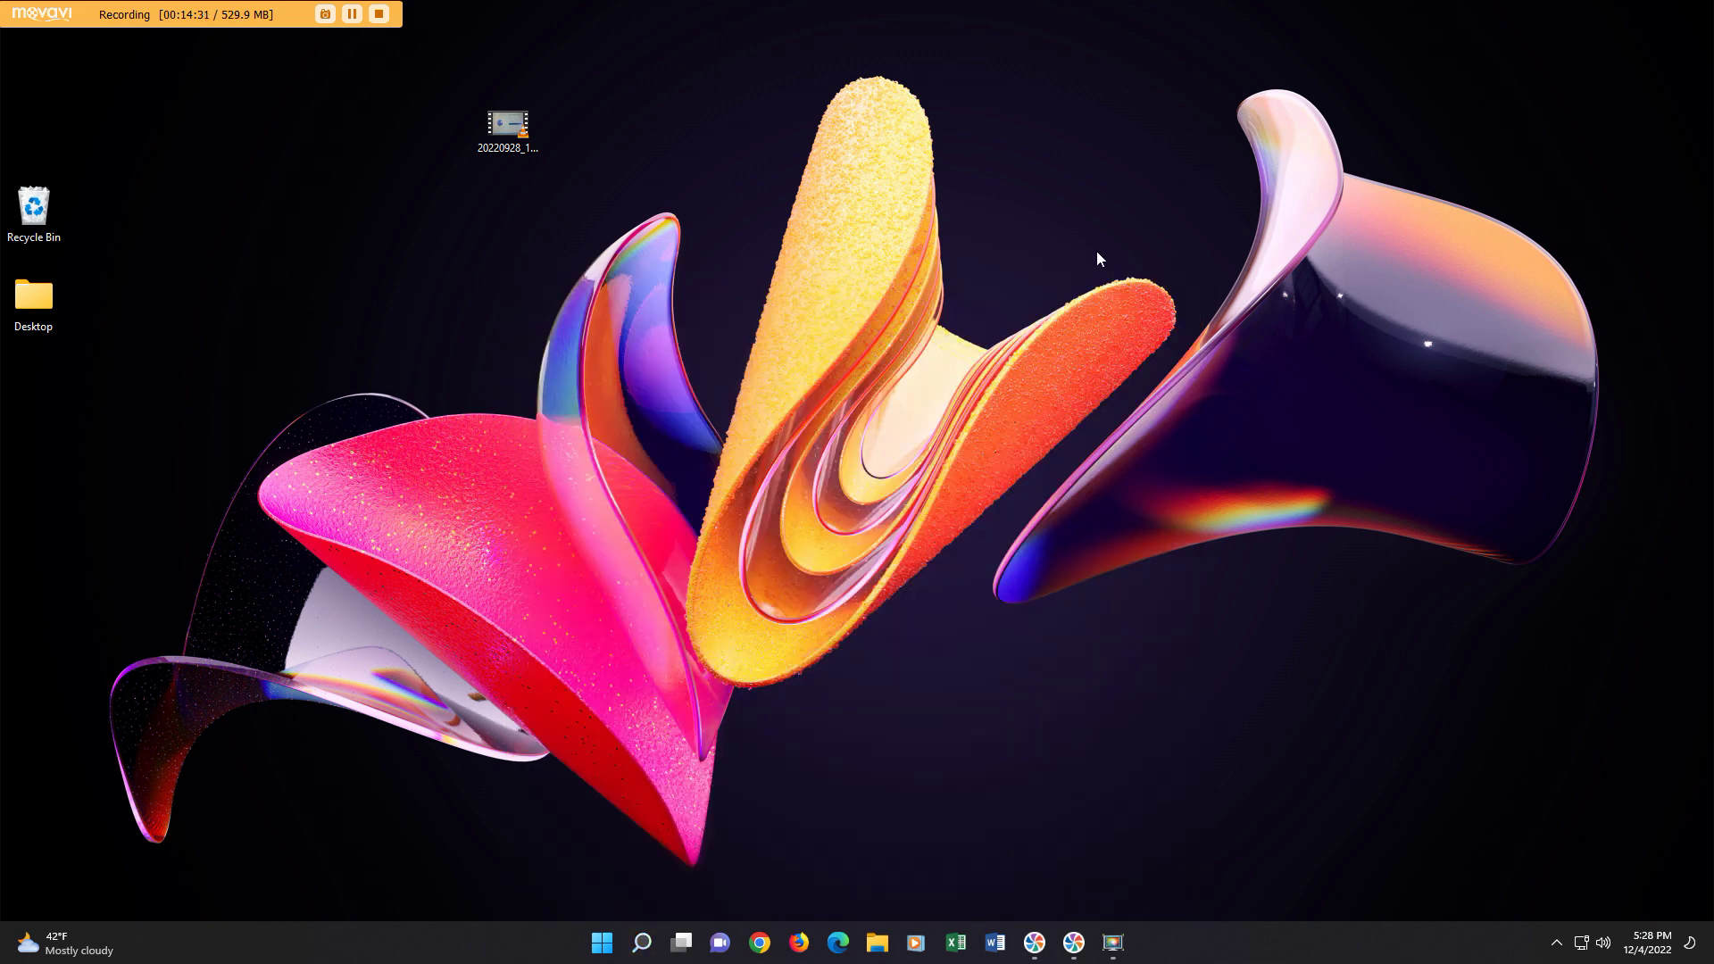